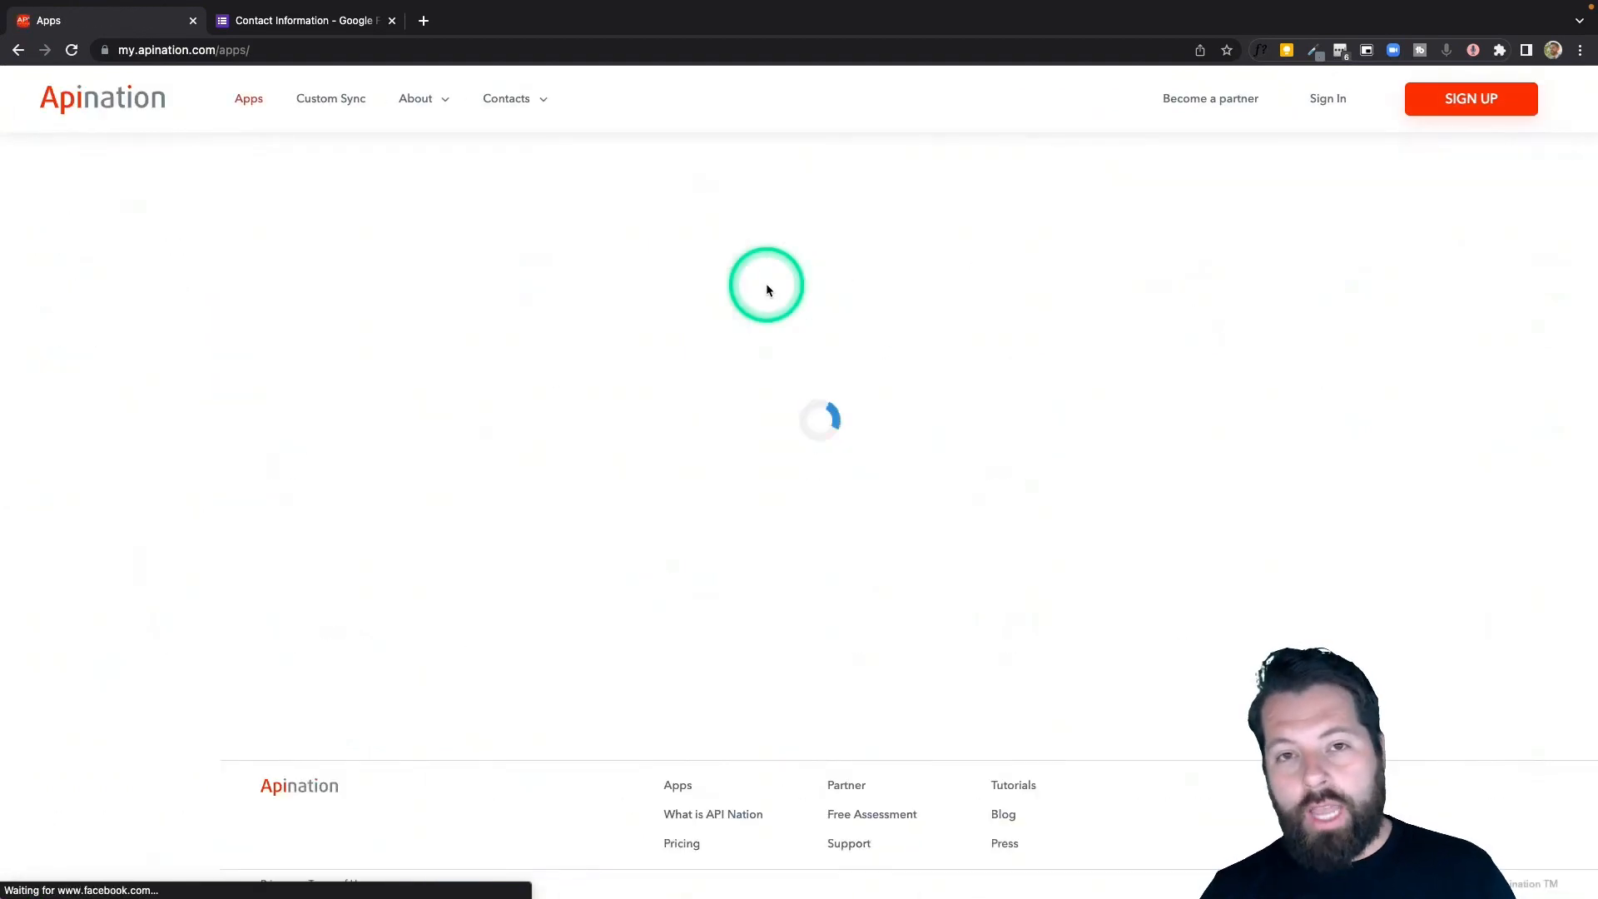
# Step: Find ONE Suite CRM in the application directory and open its integrations page
pyautogui.scroll(-3, 845, 433)
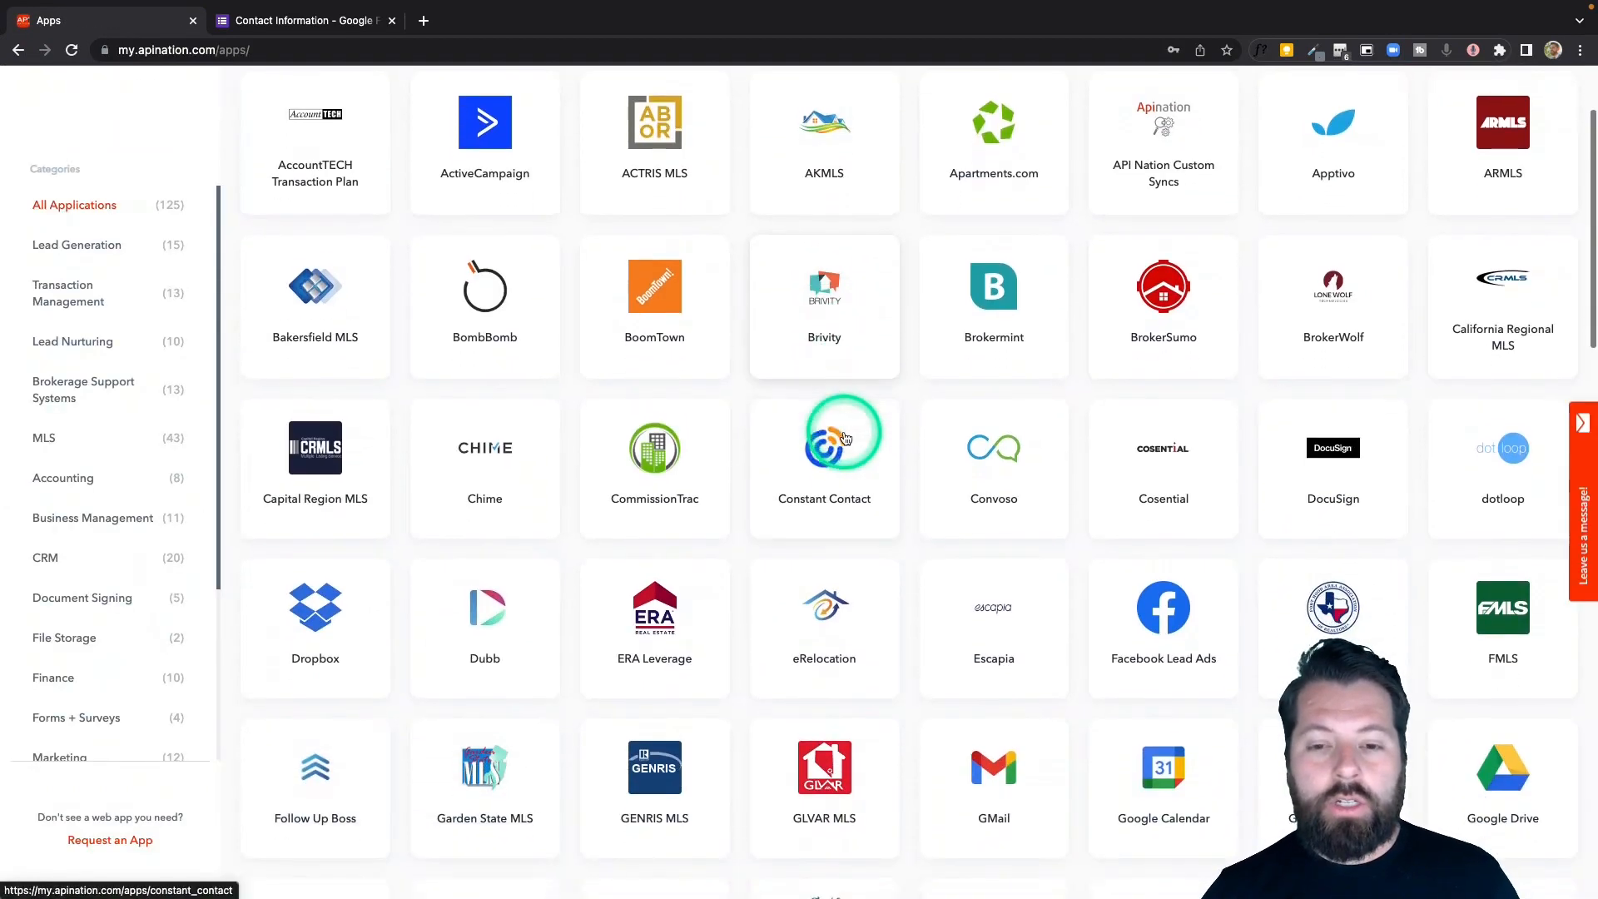
pyautogui.scroll(-9, 844, 439)
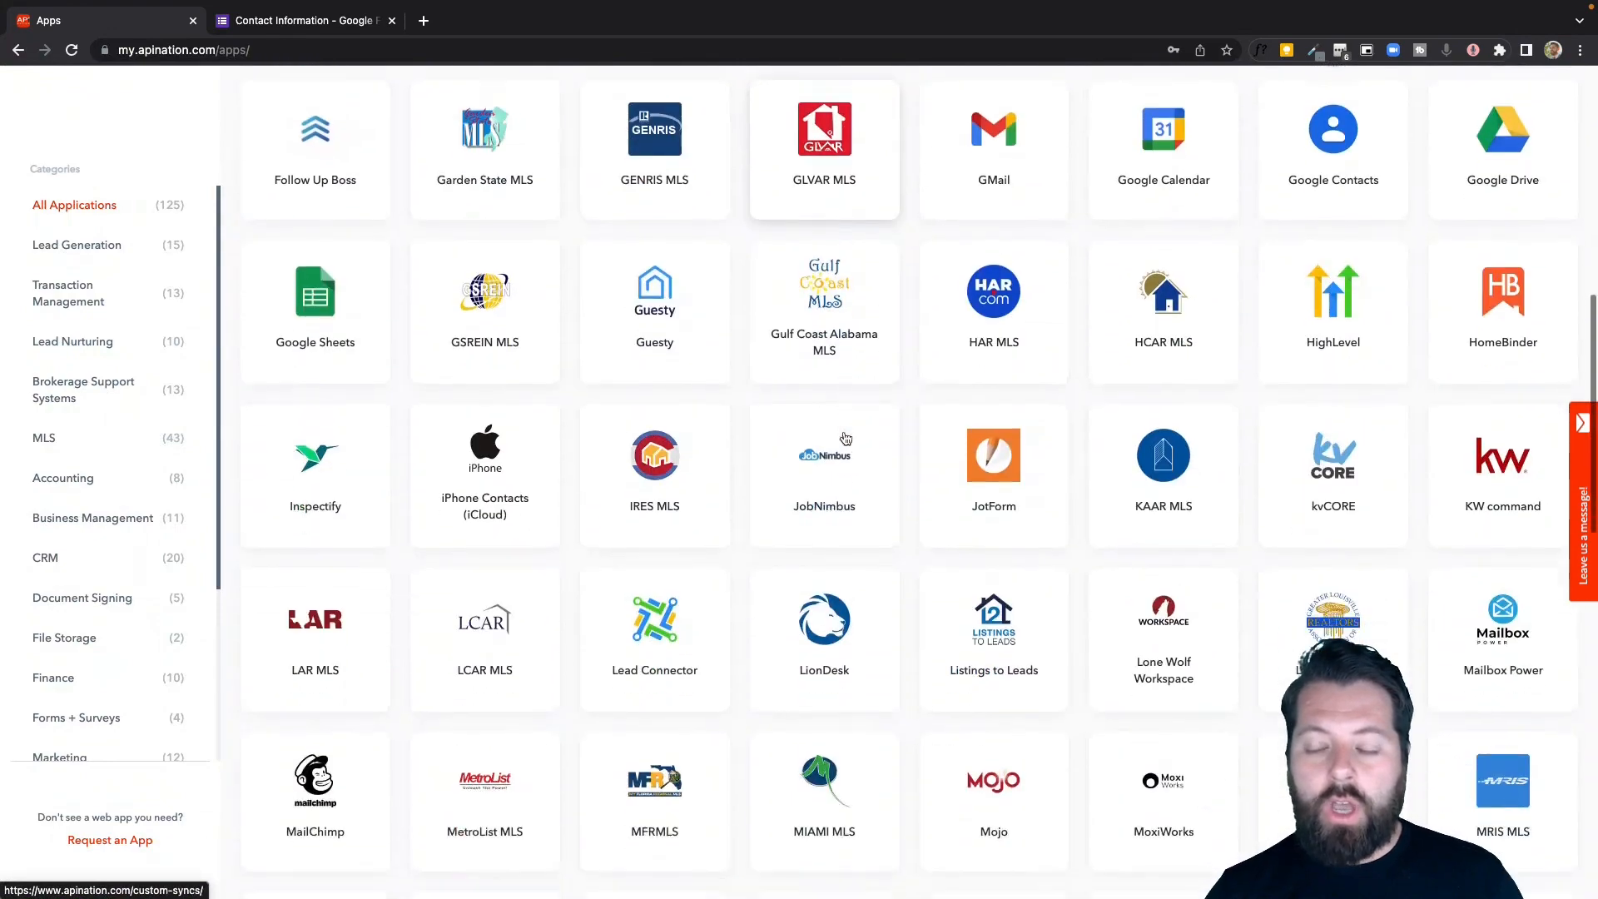
pyautogui.scroll(-6, 846, 433)
pyautogui.click(1495, 345)
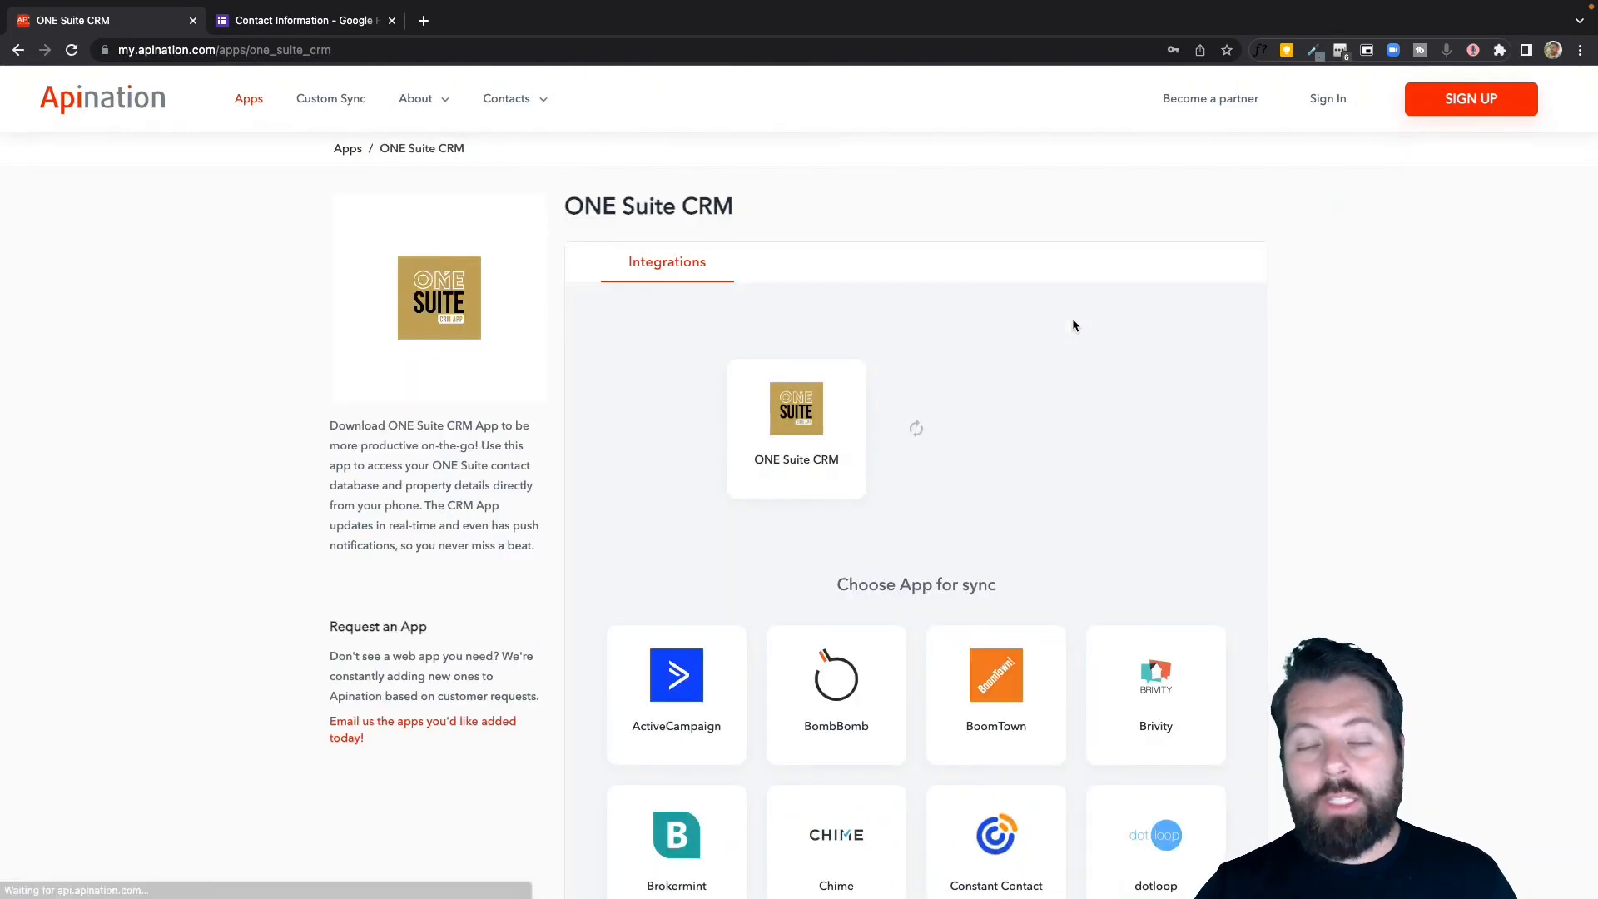
# Step: Choose Google Sheets as the app to sync and activate the "ONE Suite CRM person to Google Sheets Spreadsheet" sync
pyautogui.scroll(-6, 985, 518)
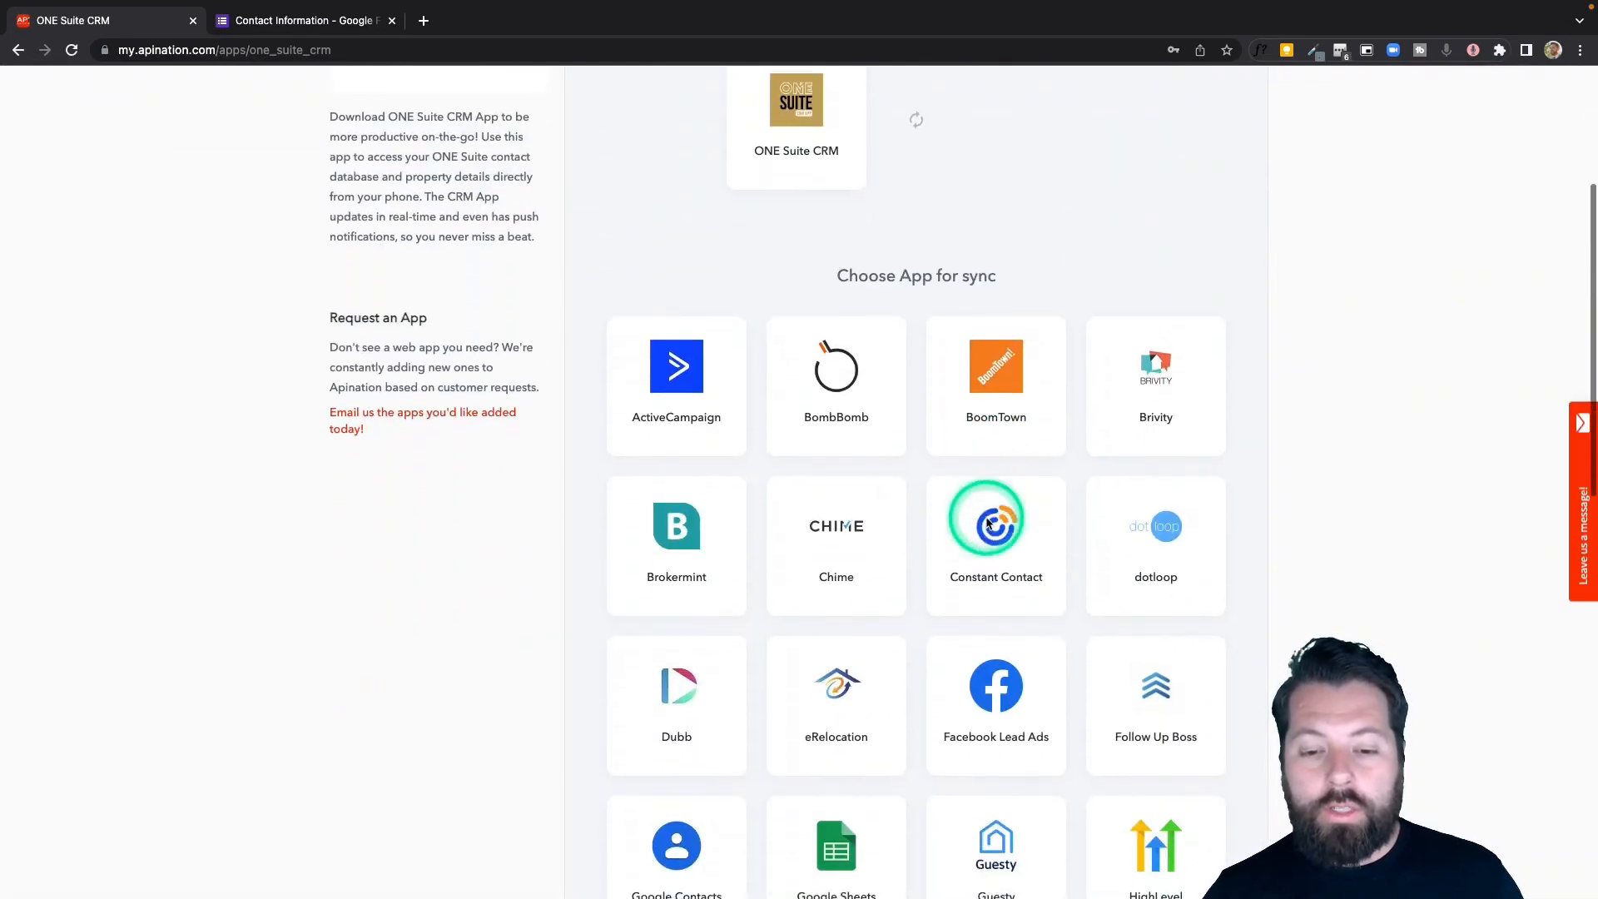
pyautogui.click(843, 614)
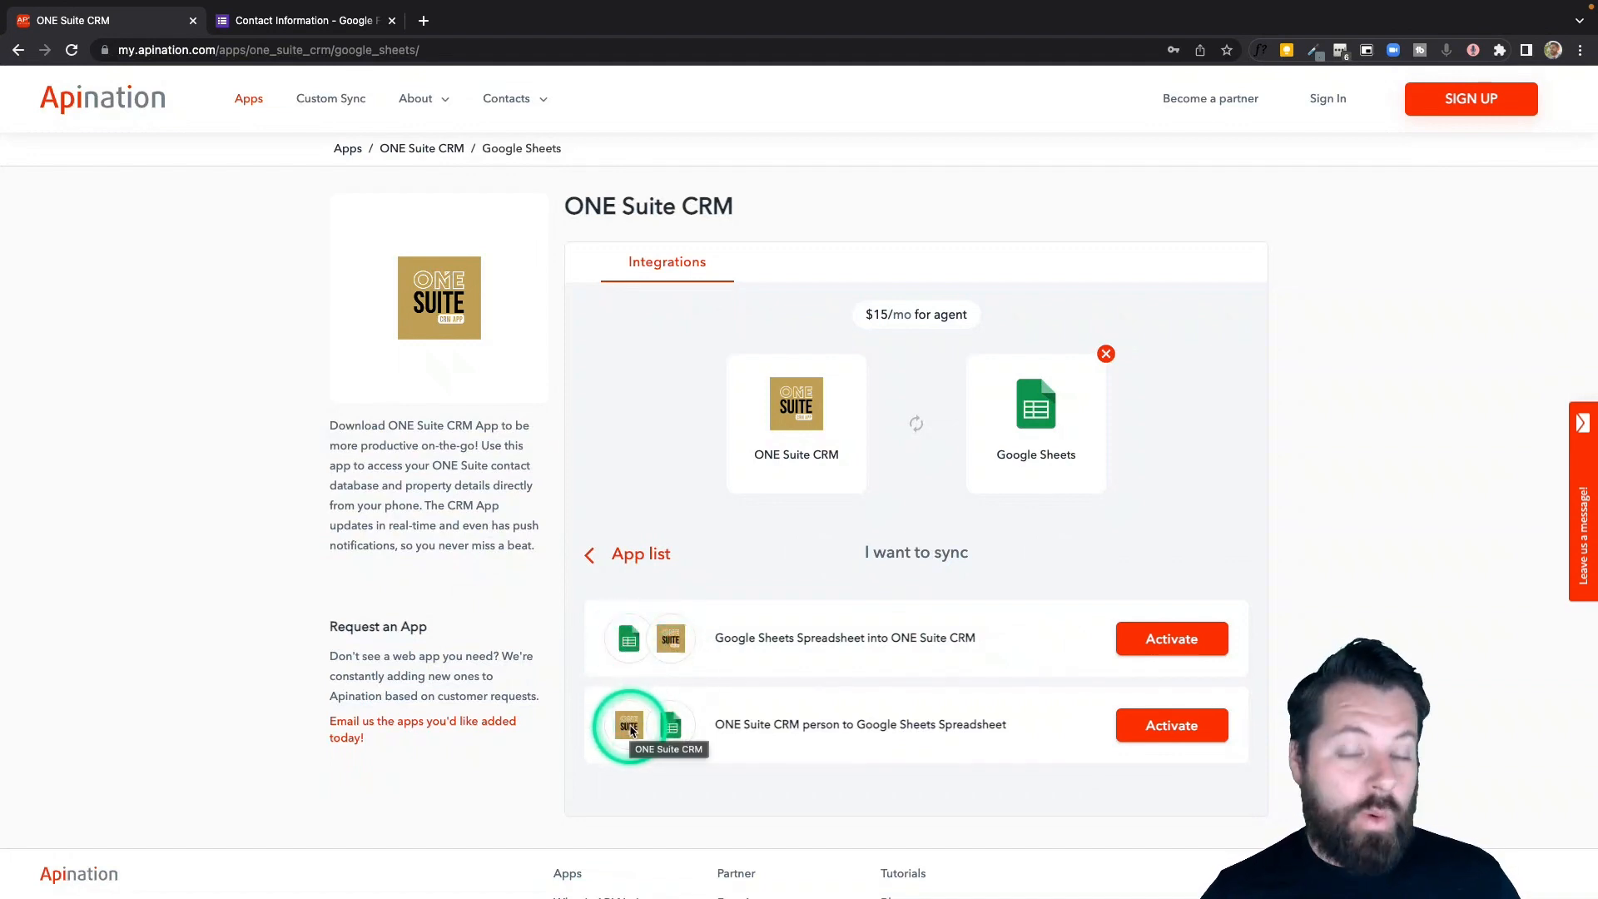
pyautogui.click(1194, 727)
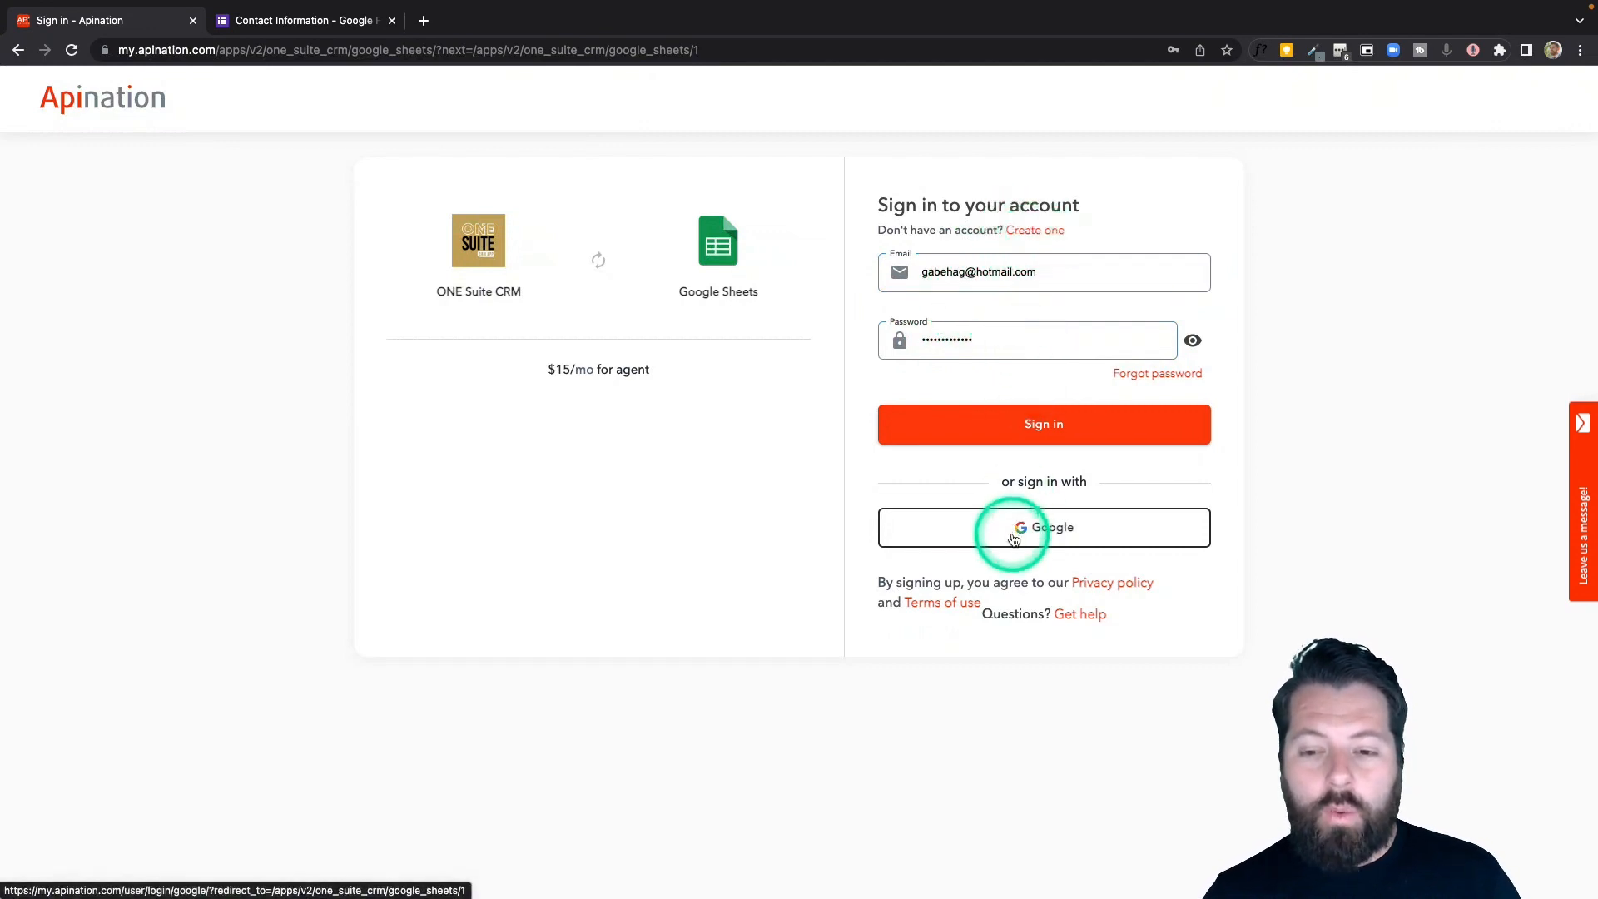
# Step: Sign in to the Apination account using a Google account
pyautogui.click(1046, 533)
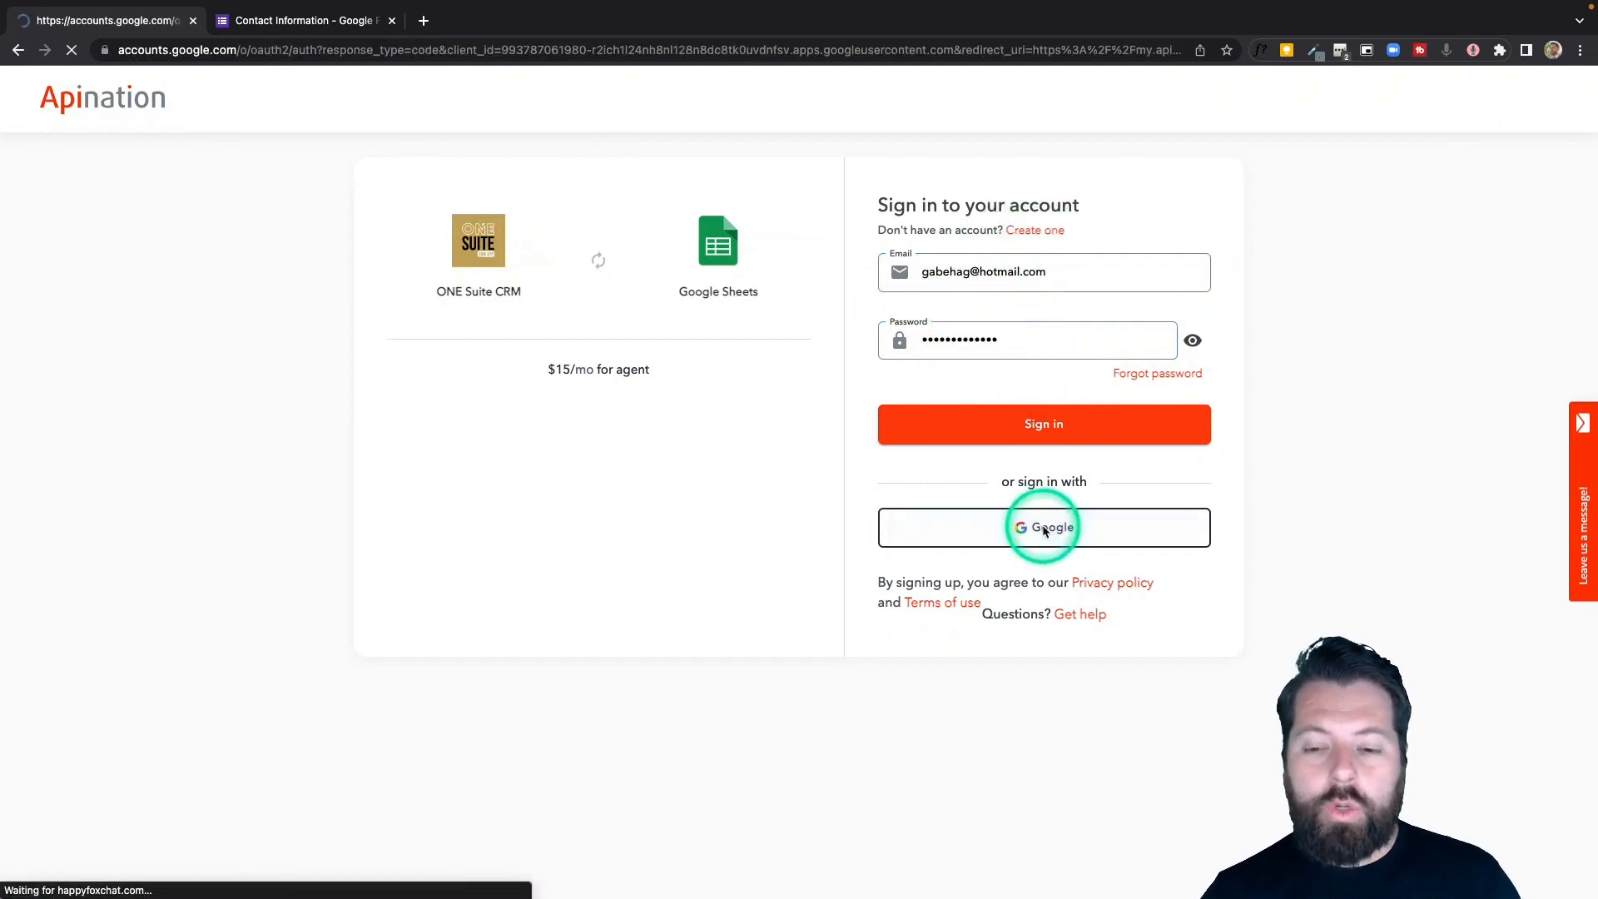
pyautogui.click(789, 434)
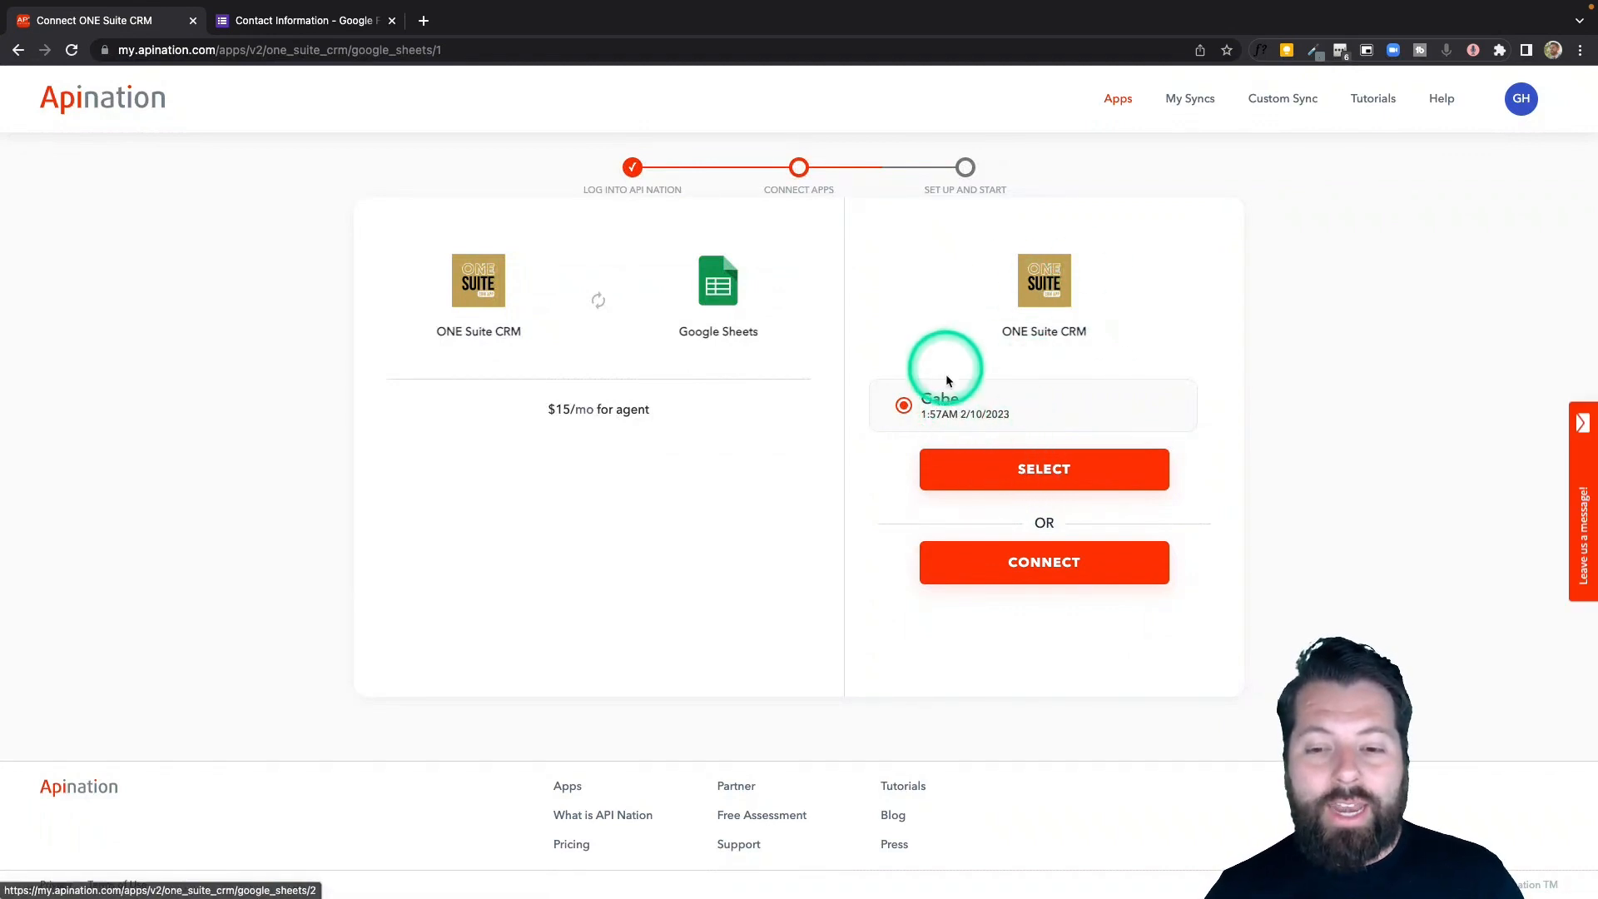
pyautogui.click(1033, 566)
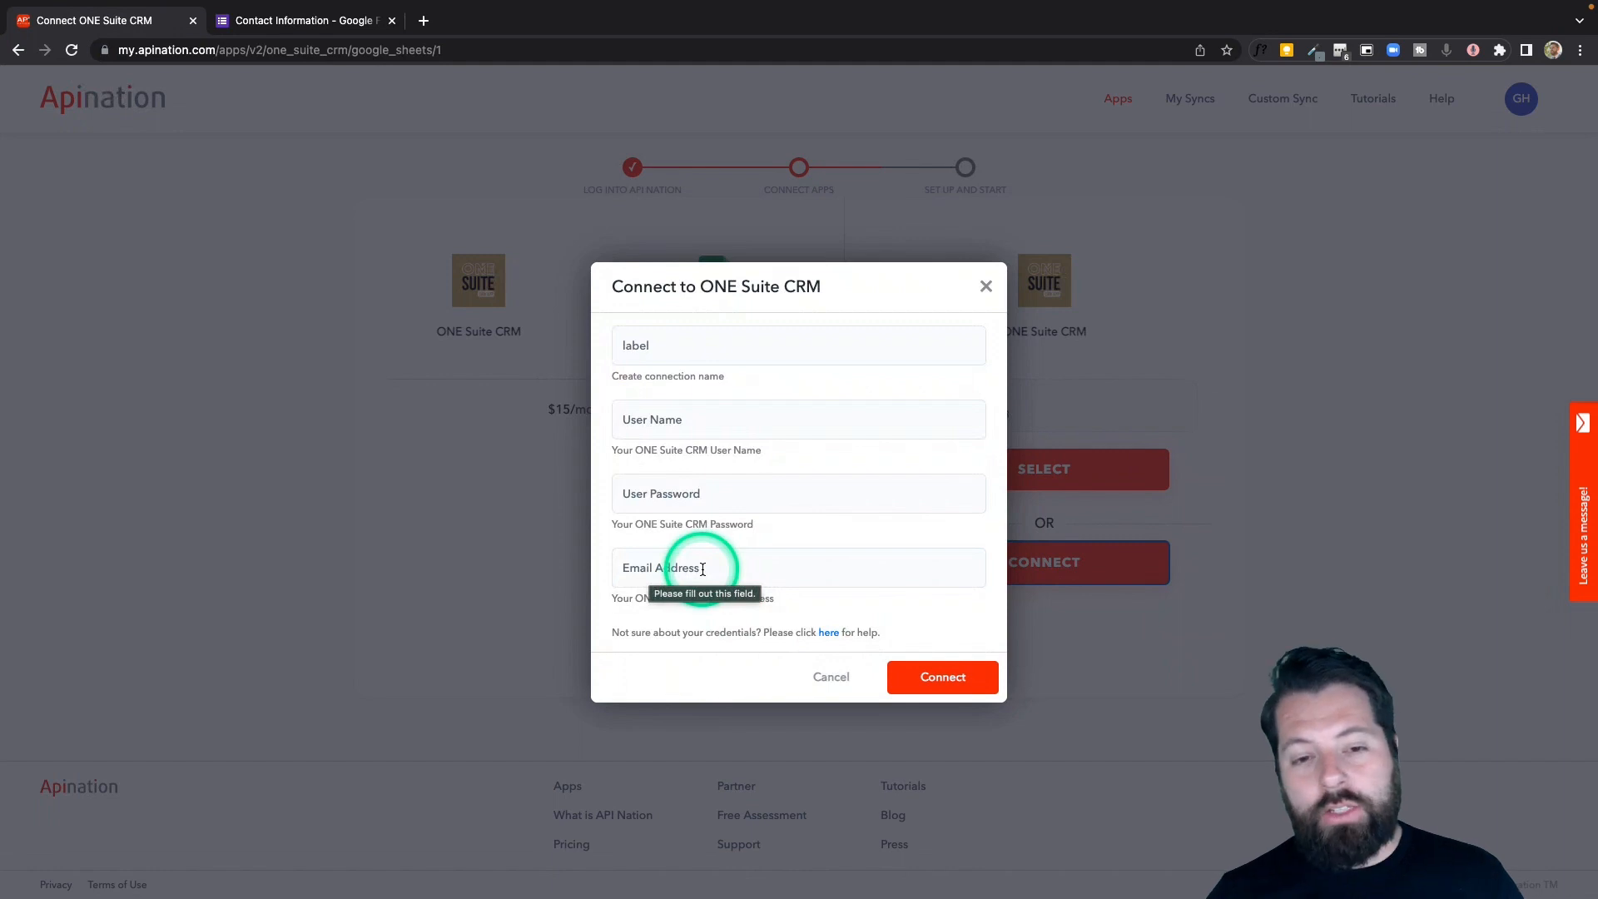
pyautogui.click(722, 347)
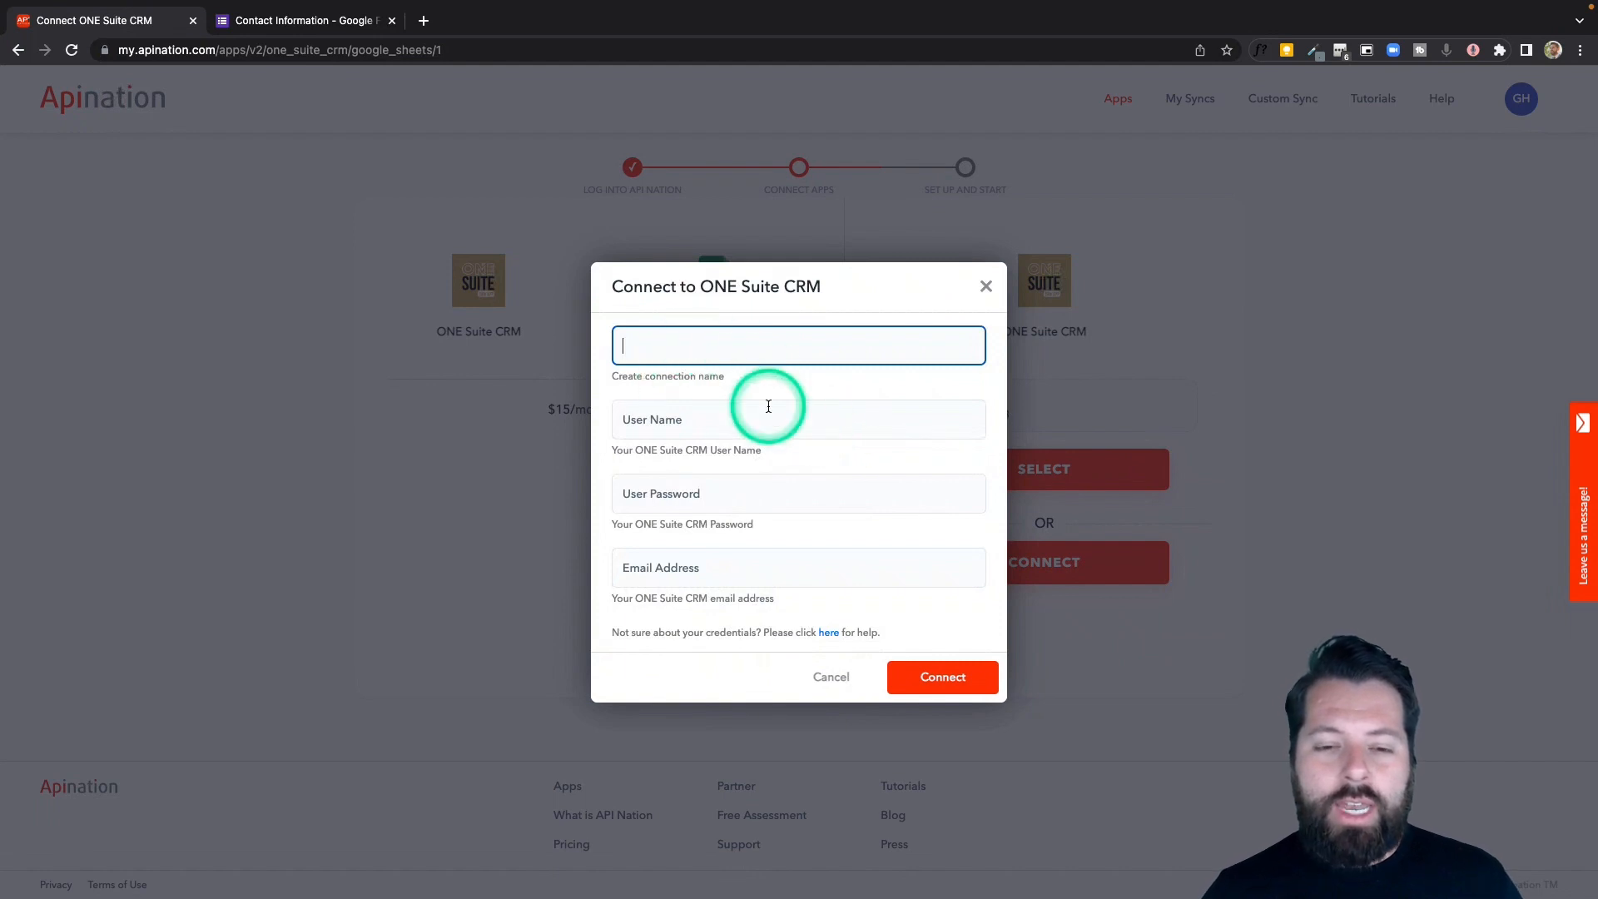
pyautogui.click(986, 285)
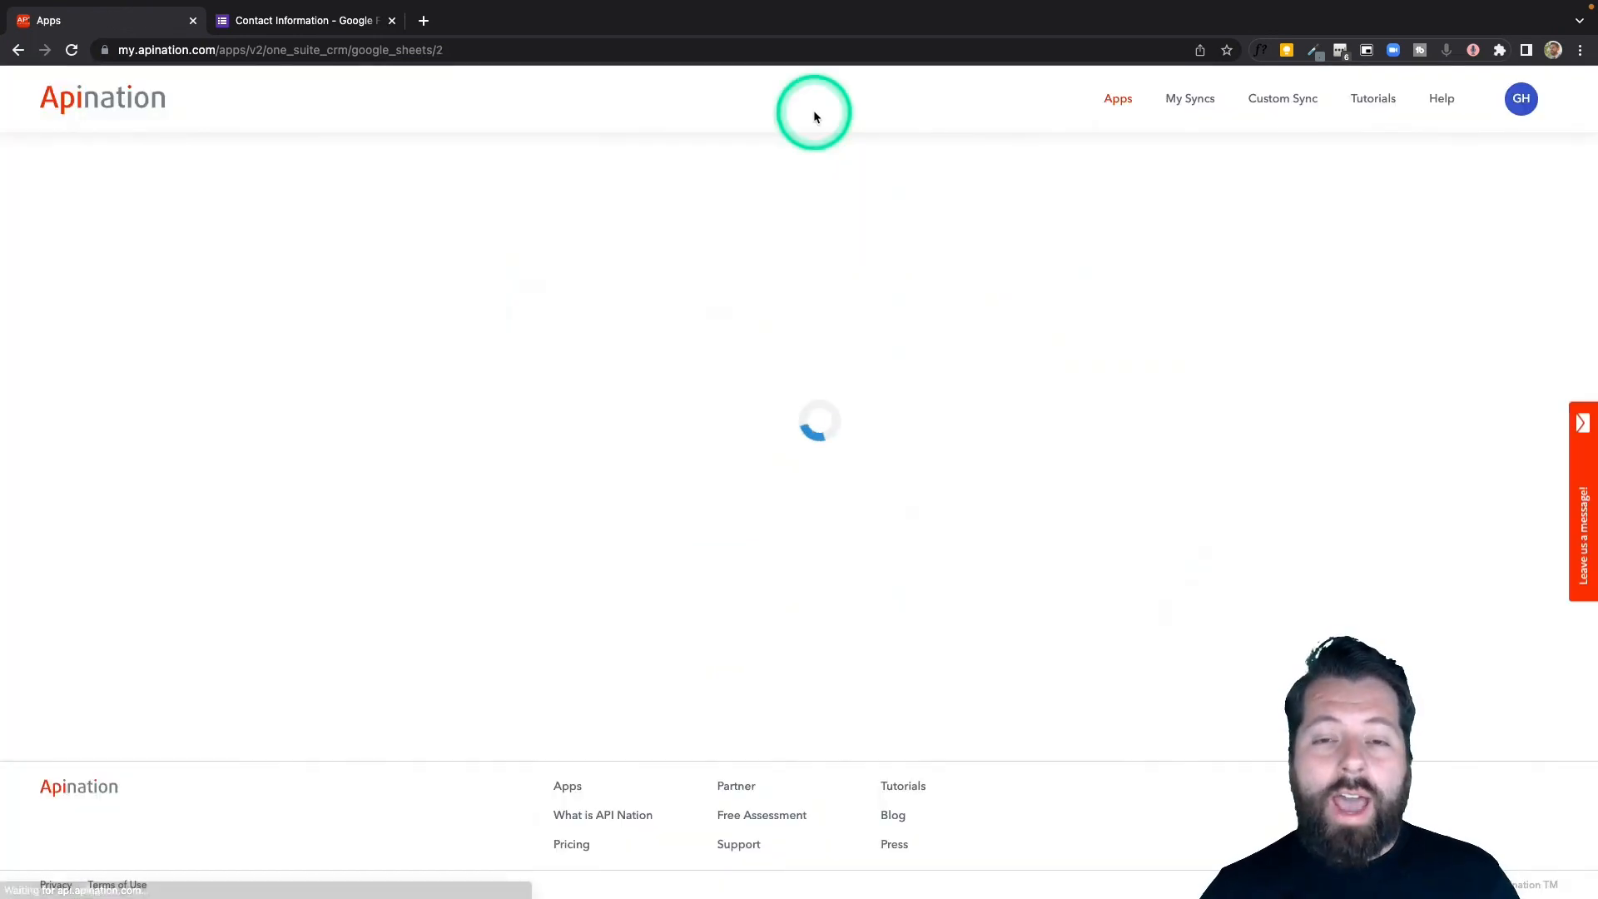
# Step: Connect Google Sheets with the first listed Google account and allow Apination access to its spreadsheets
pyautogui.click(1055, 408)
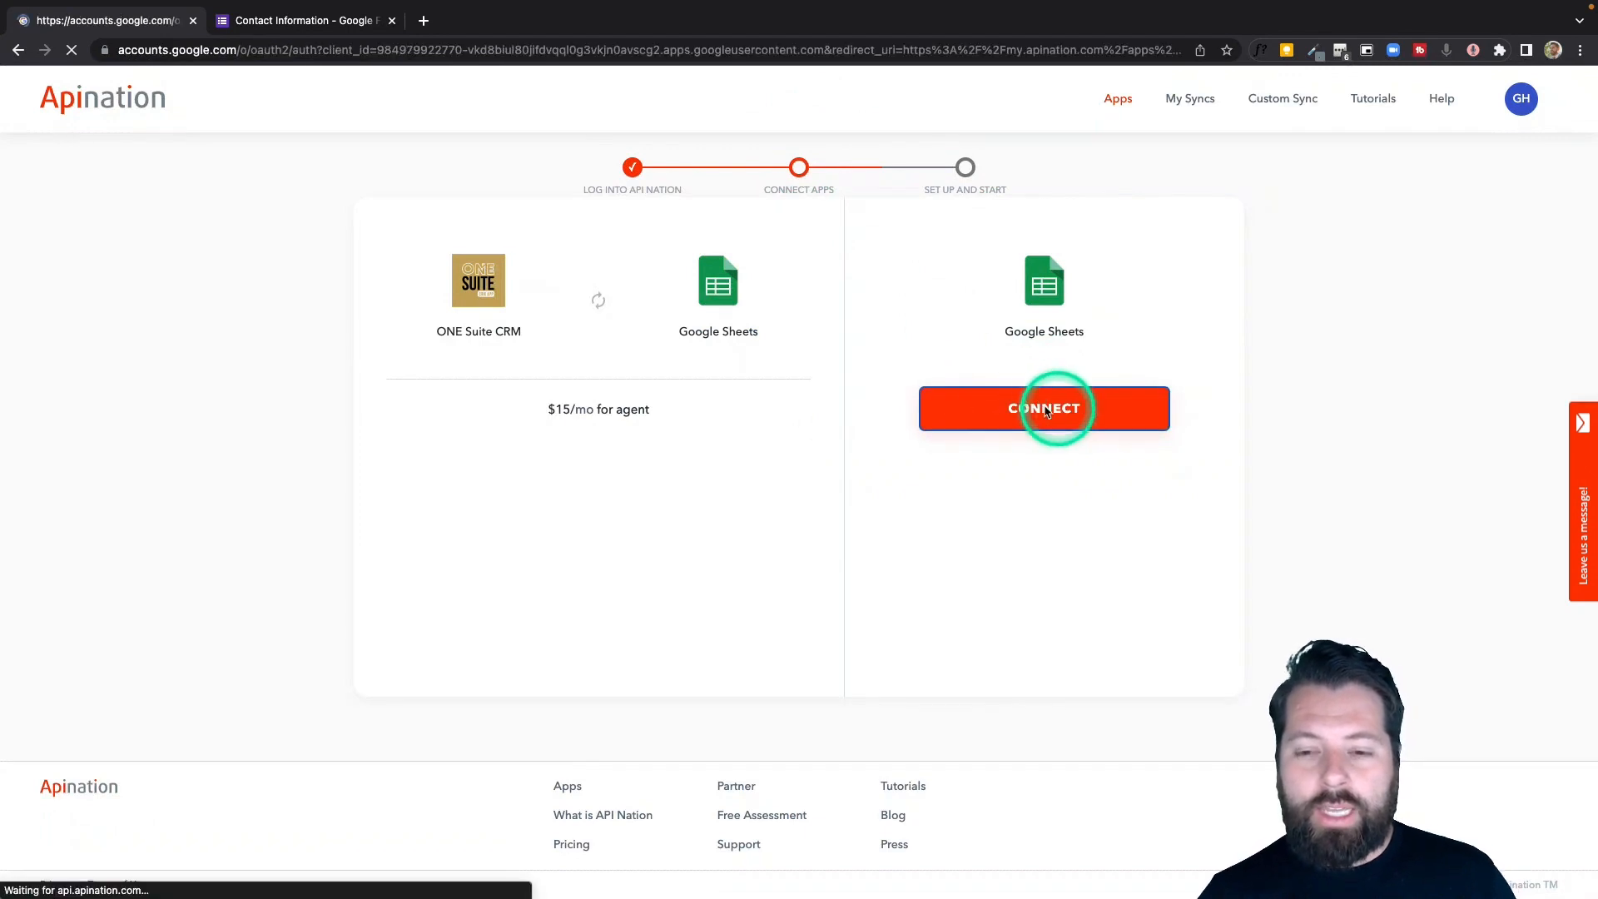
pyautogui.click(740, 403)
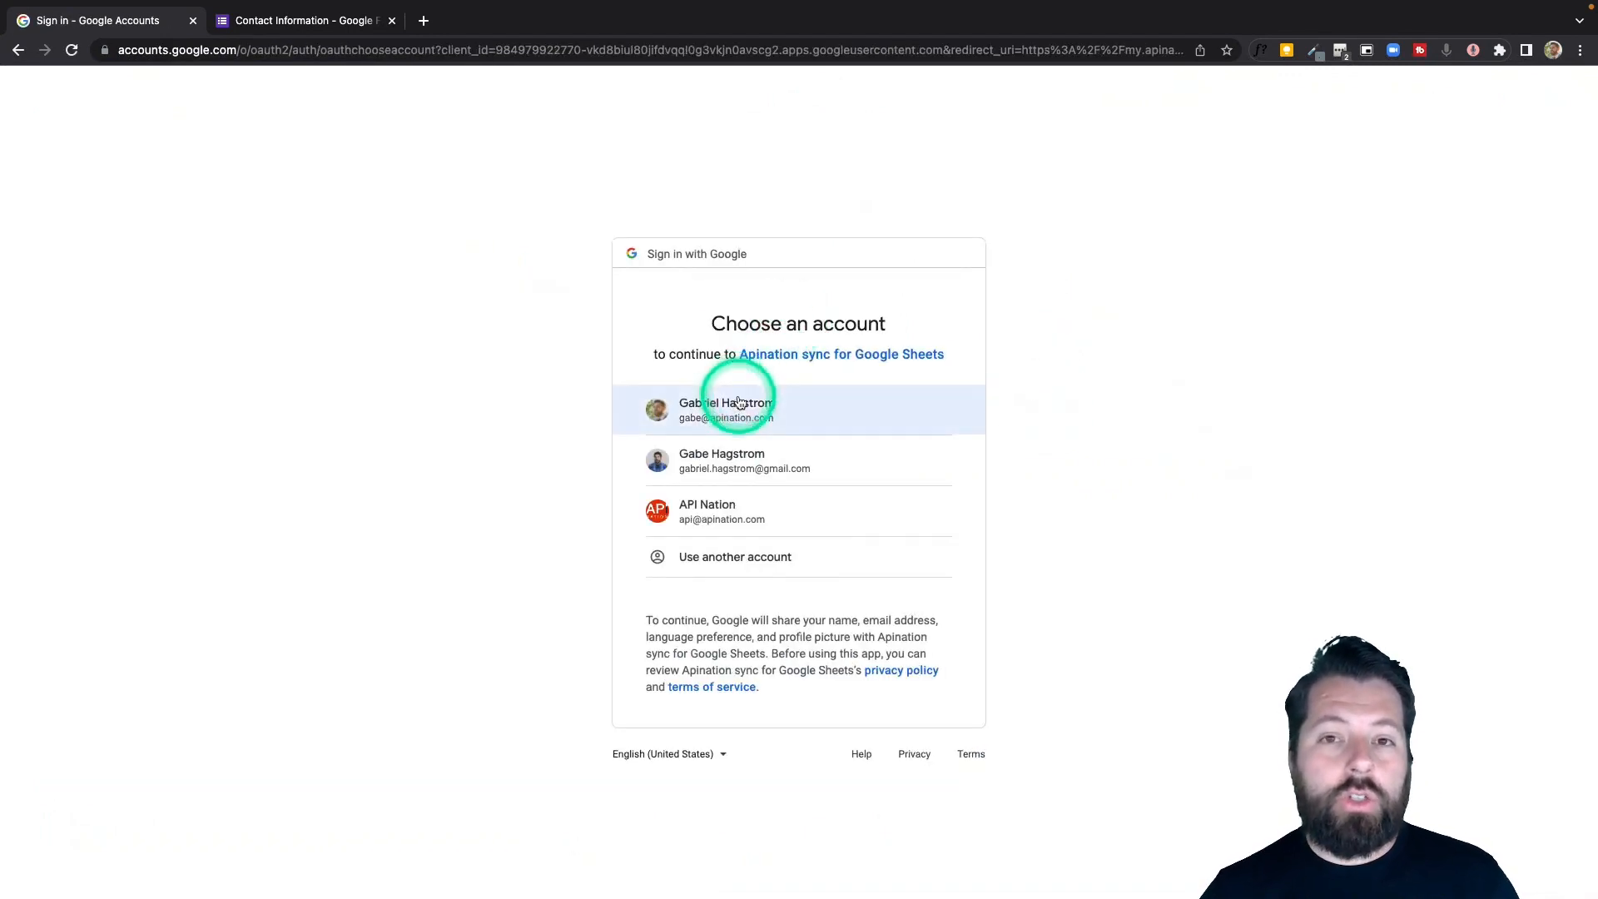
pyautogui.click(740, 403)
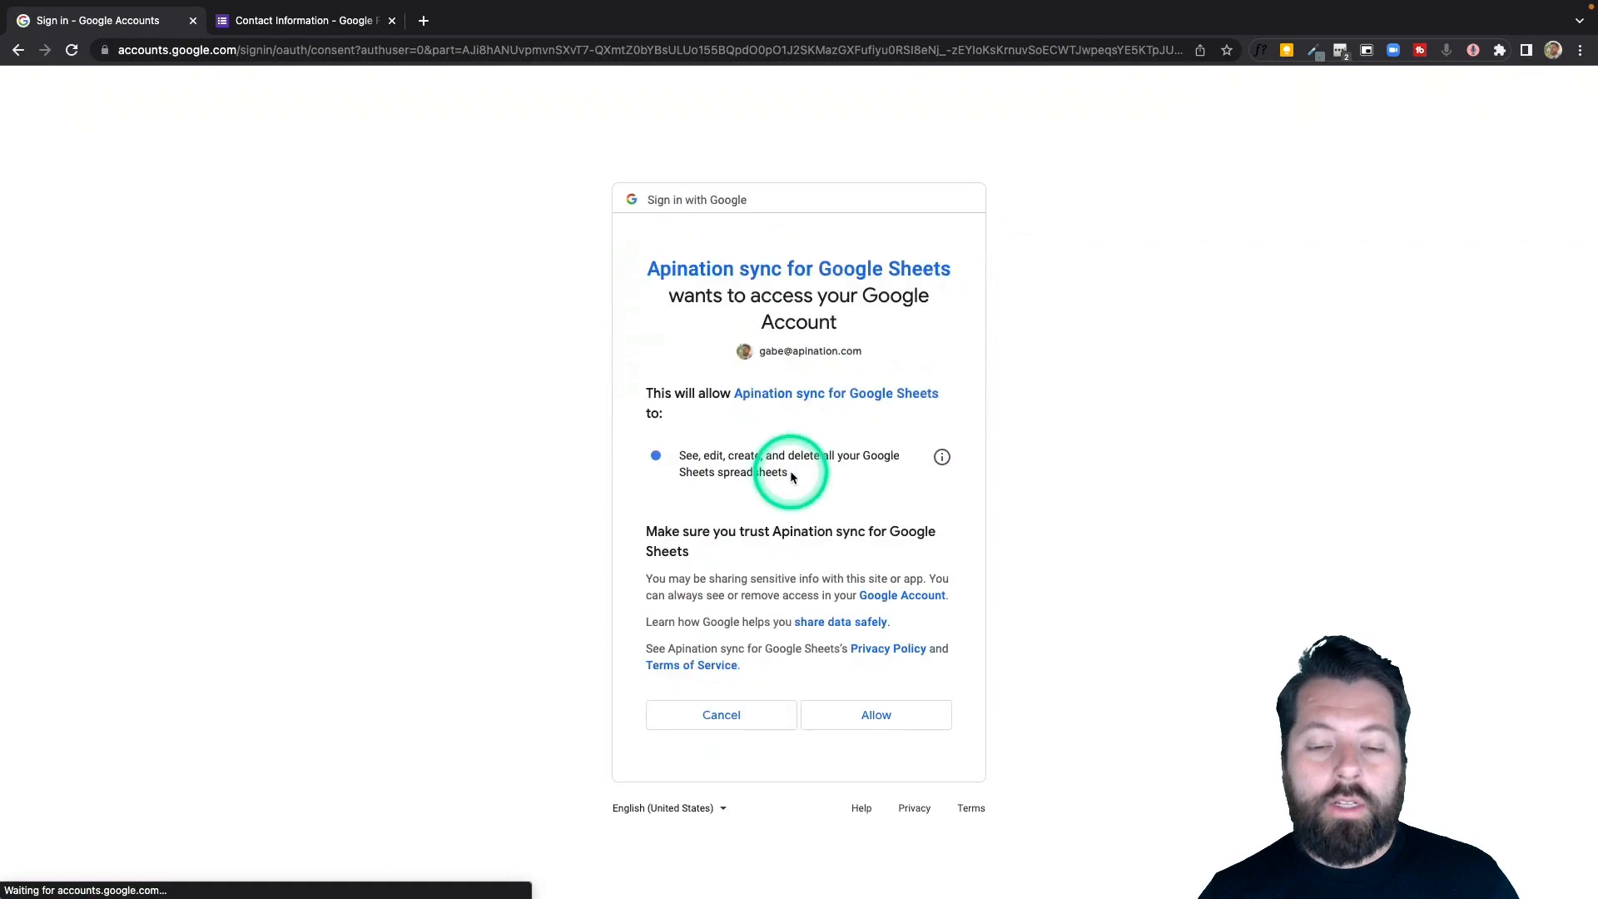
pyautogui.click(874, 714)
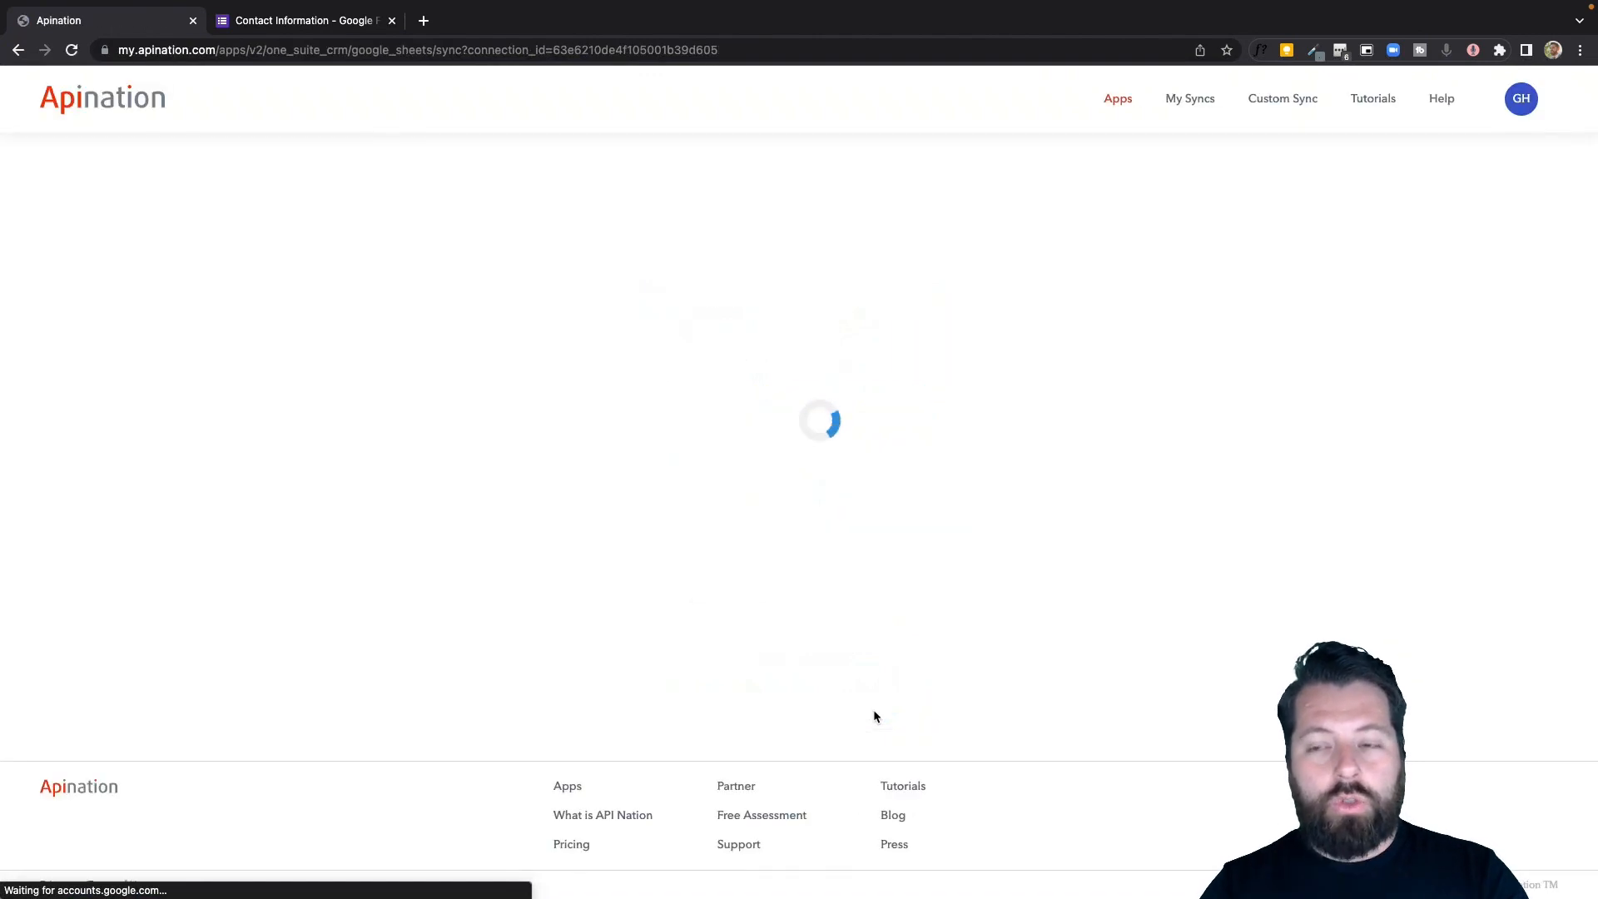
# Step: Set the sync to include all contacts on first run, name the new sheet "ONE Suite Contacts", and subscribe to the monthly plan
pyautogui.scroll(-1, 735, 571)
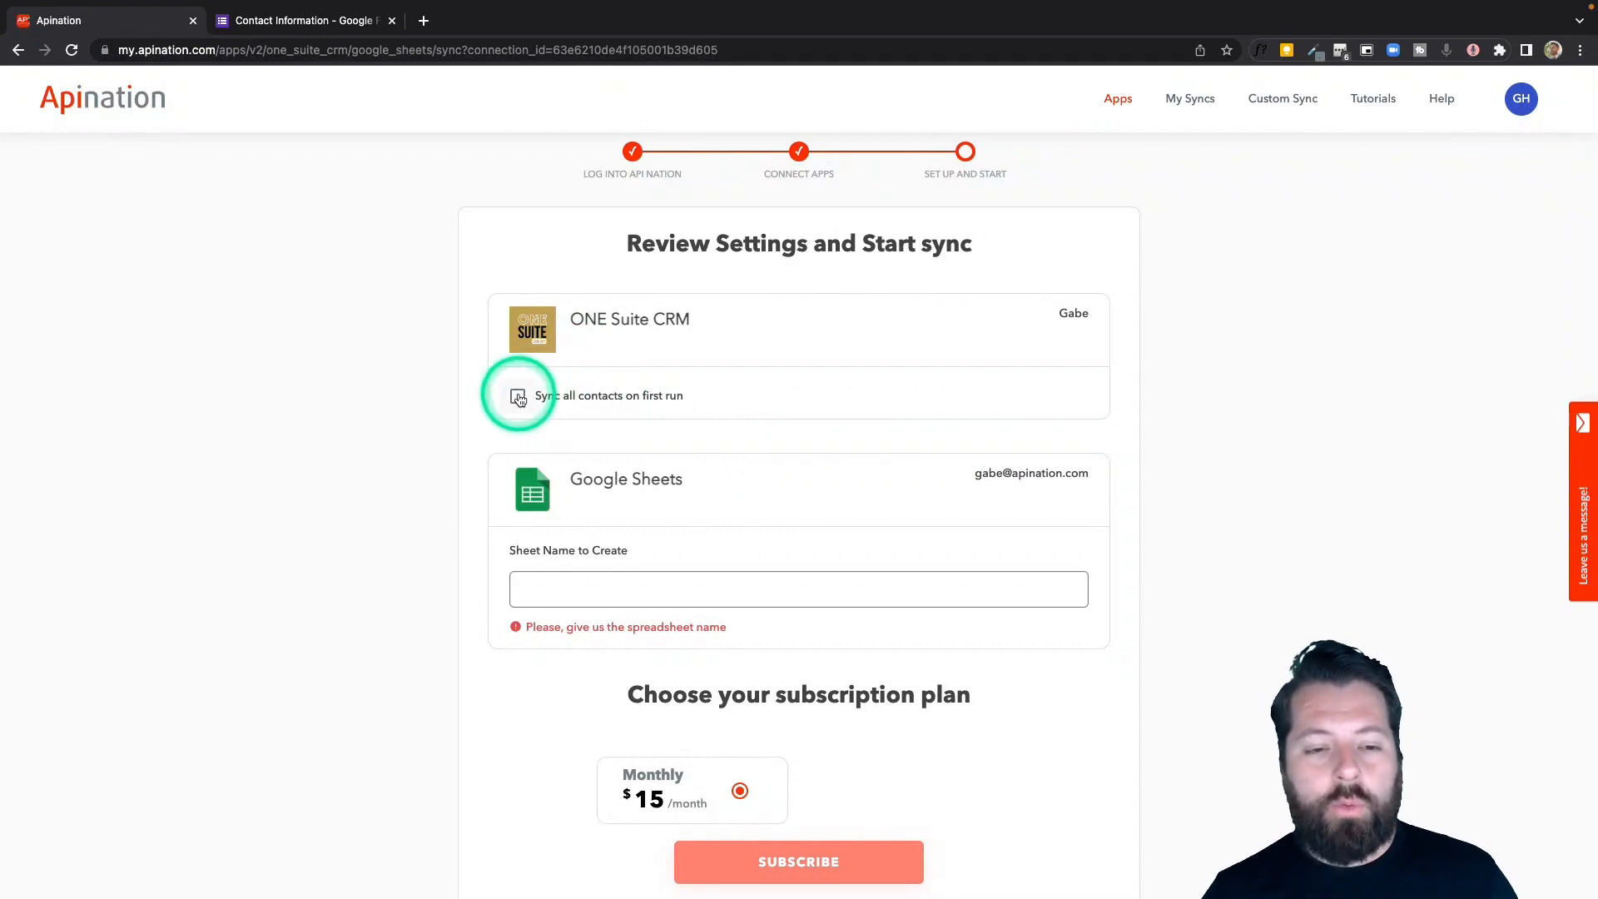
pyautogui.click(518, 398)
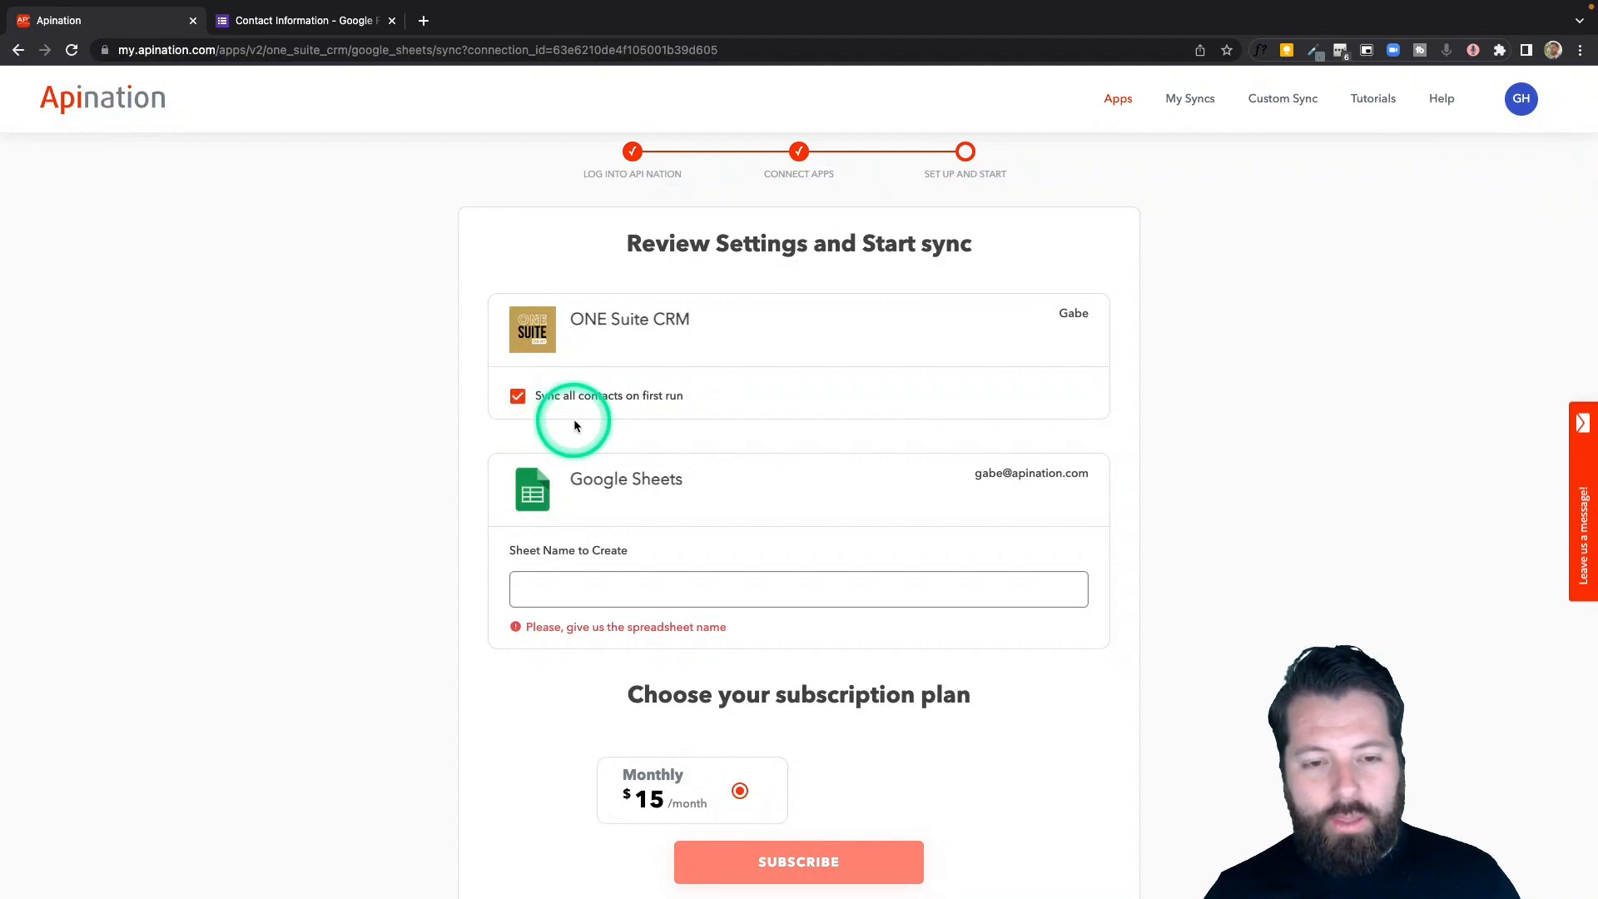
pyautogui.scroll(-2, 608, 524)
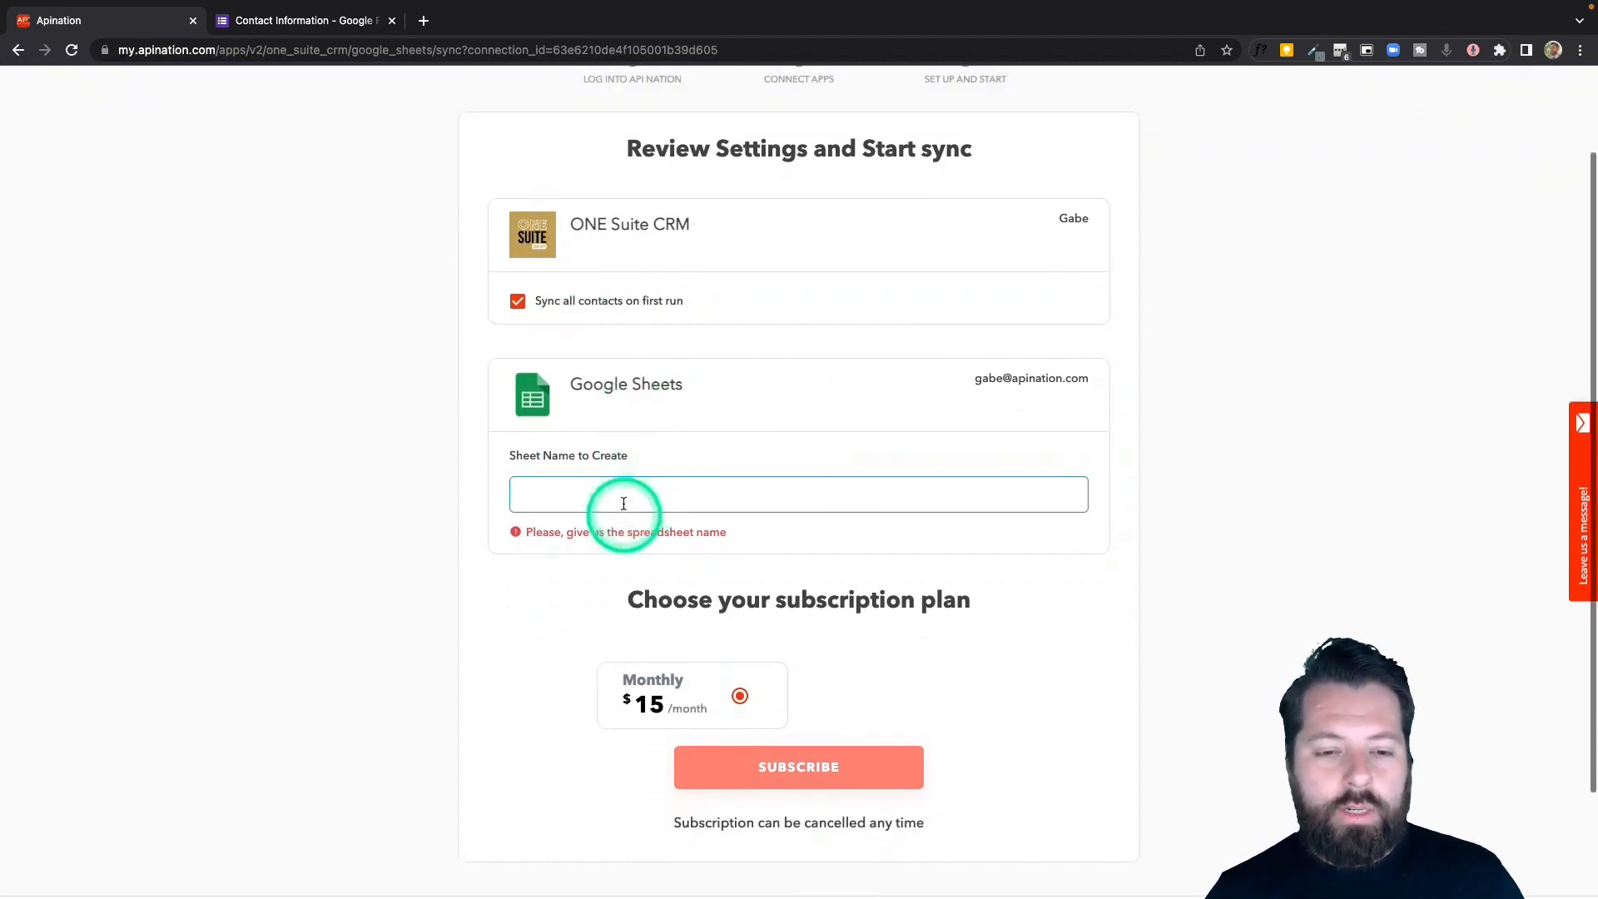
pyautogui.click(625, 491)
pyautogui.write('ONE Suite Contacts')
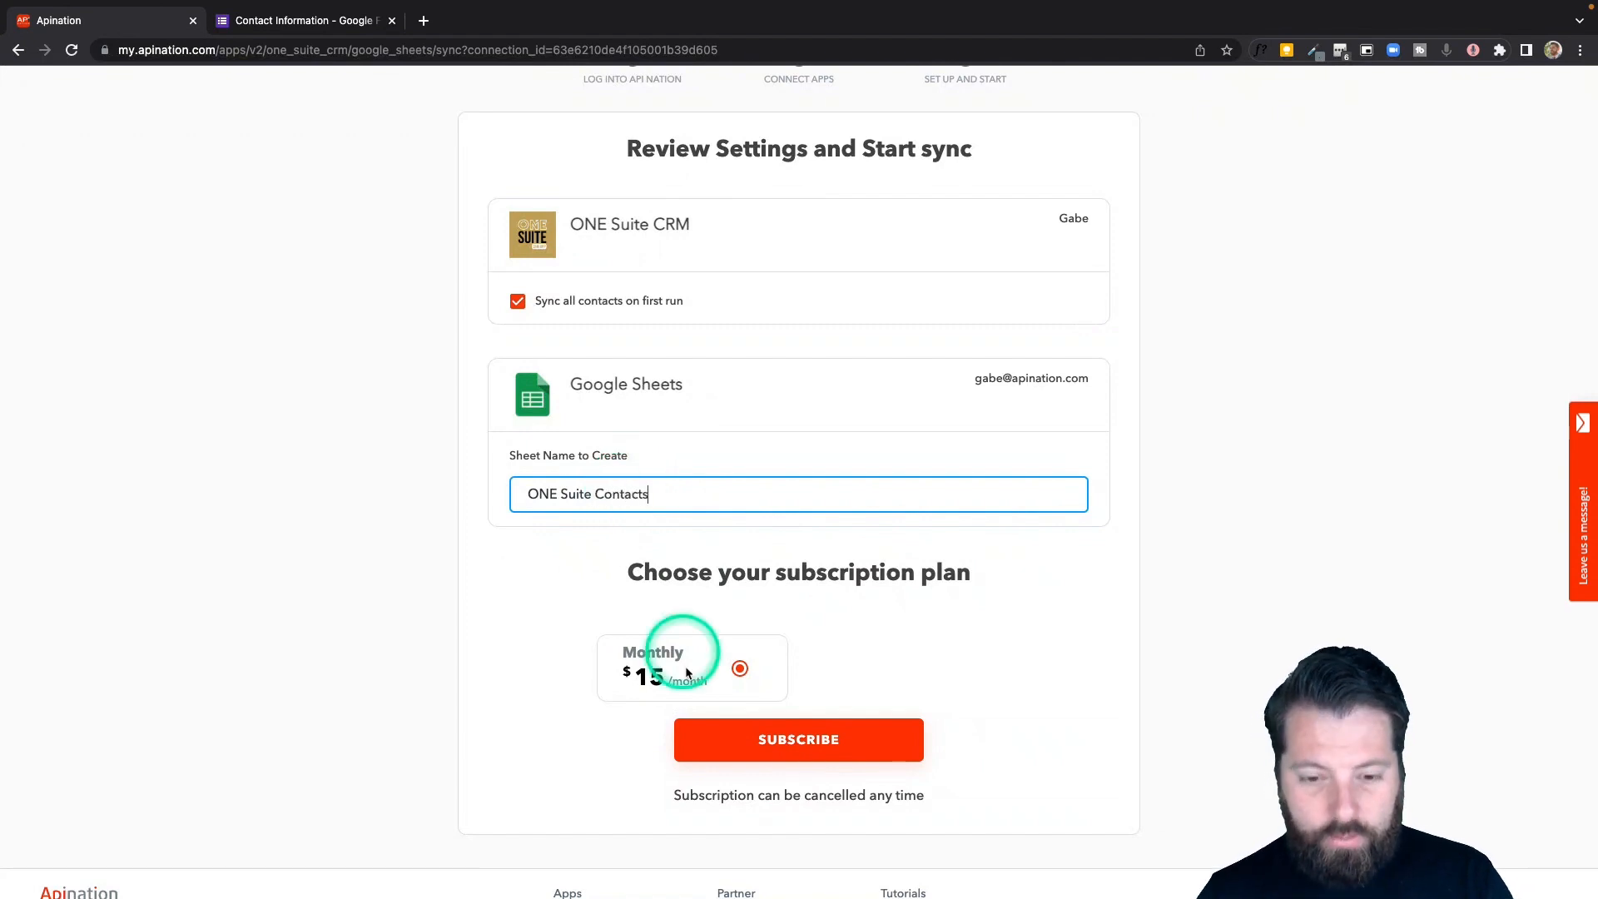
pyautogui.click(741, 738)
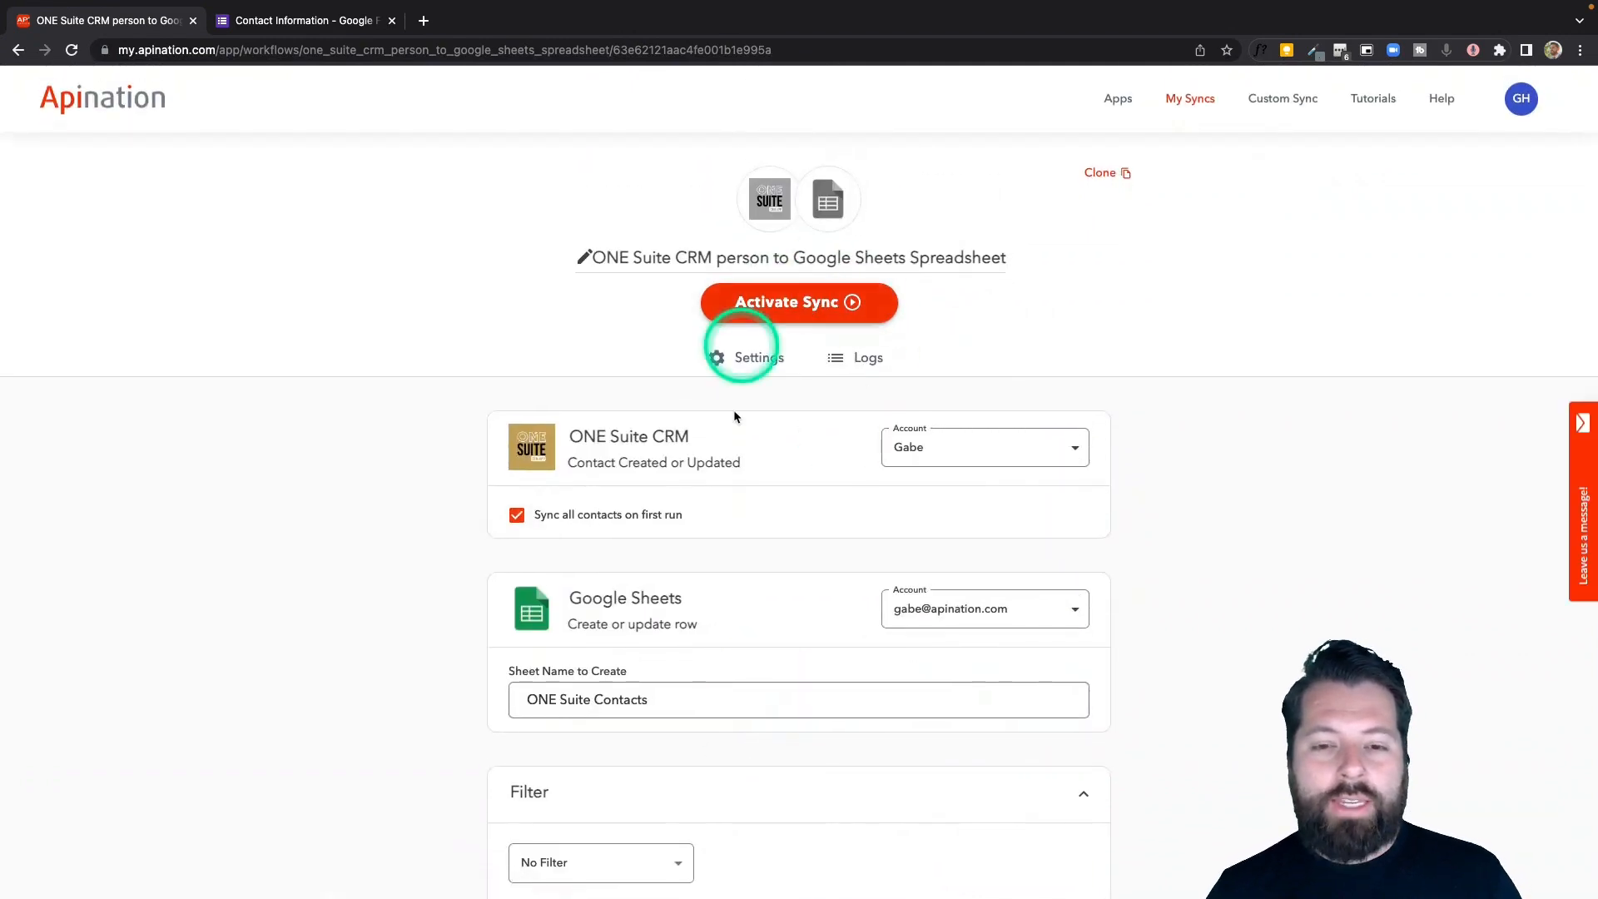
# Step: Filter the sync to contacts whose company name equals "API Nation"
pyautogui.scroll(-1, 760, 500)
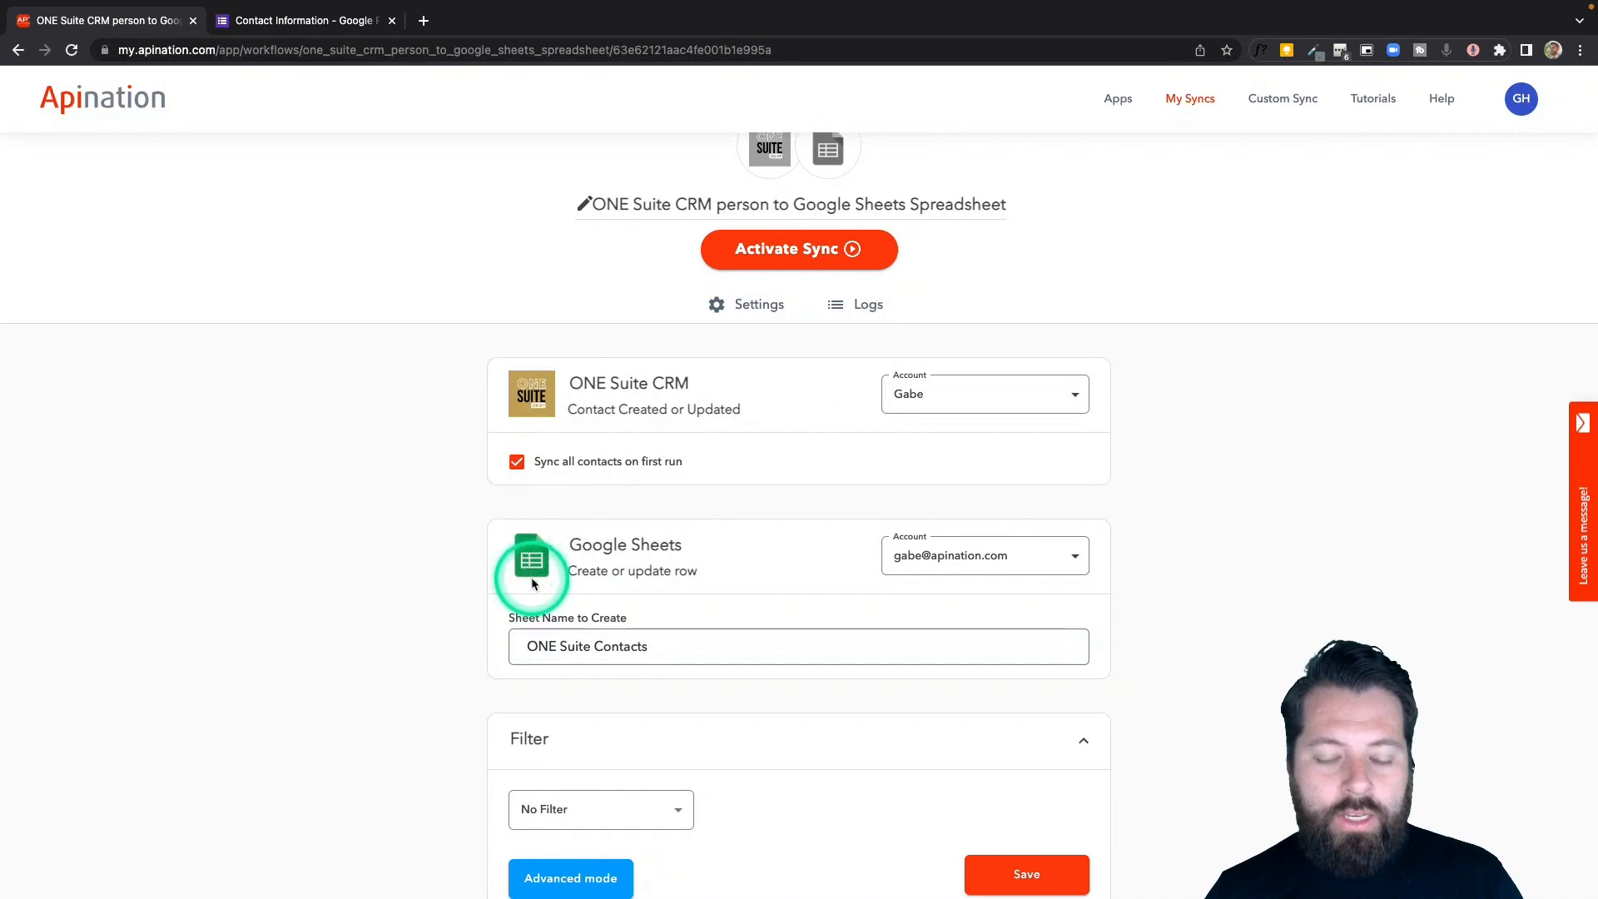
pyautogui.scroll(-5, 533, 585)
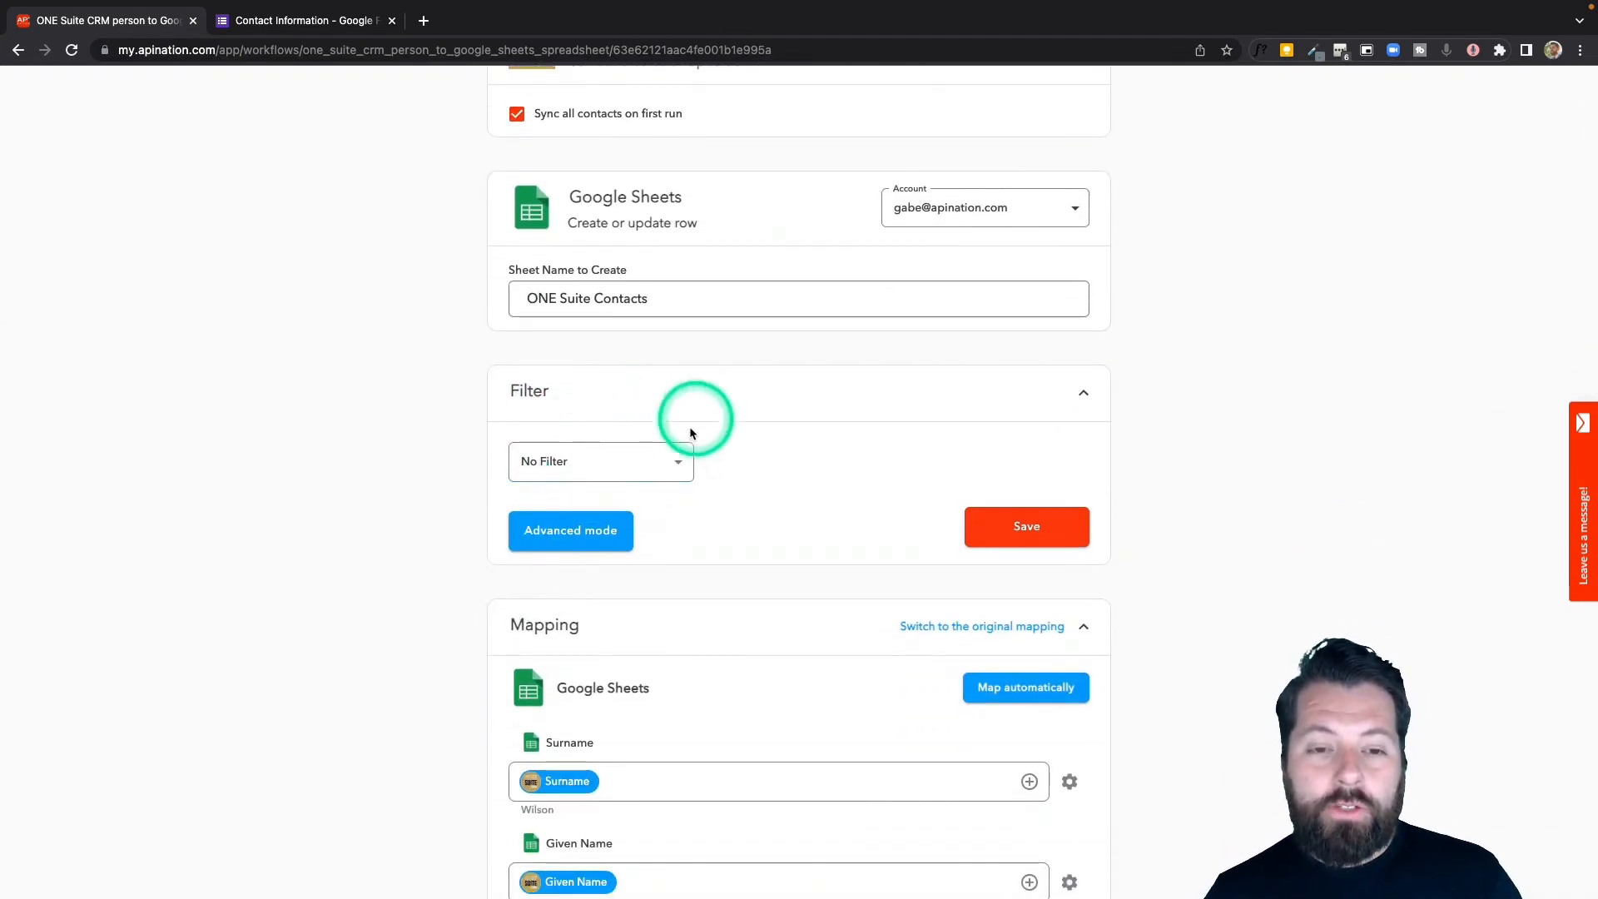
pyautogui.click(678, 461)
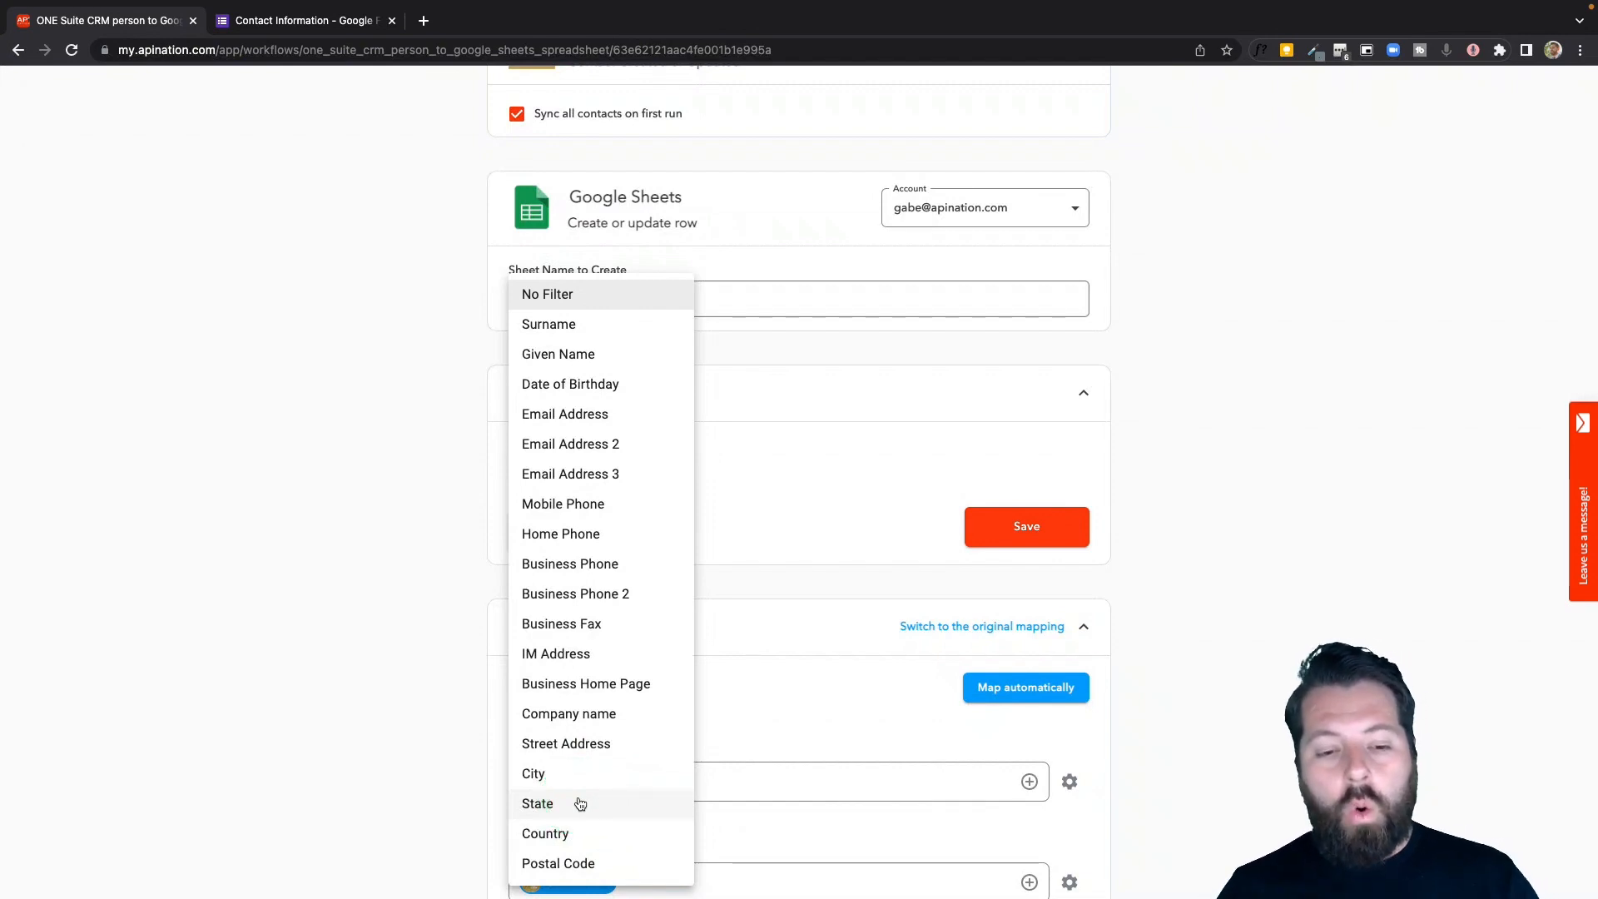
pyautogui.click(592, 714)
pyautogui.click(812, 458)
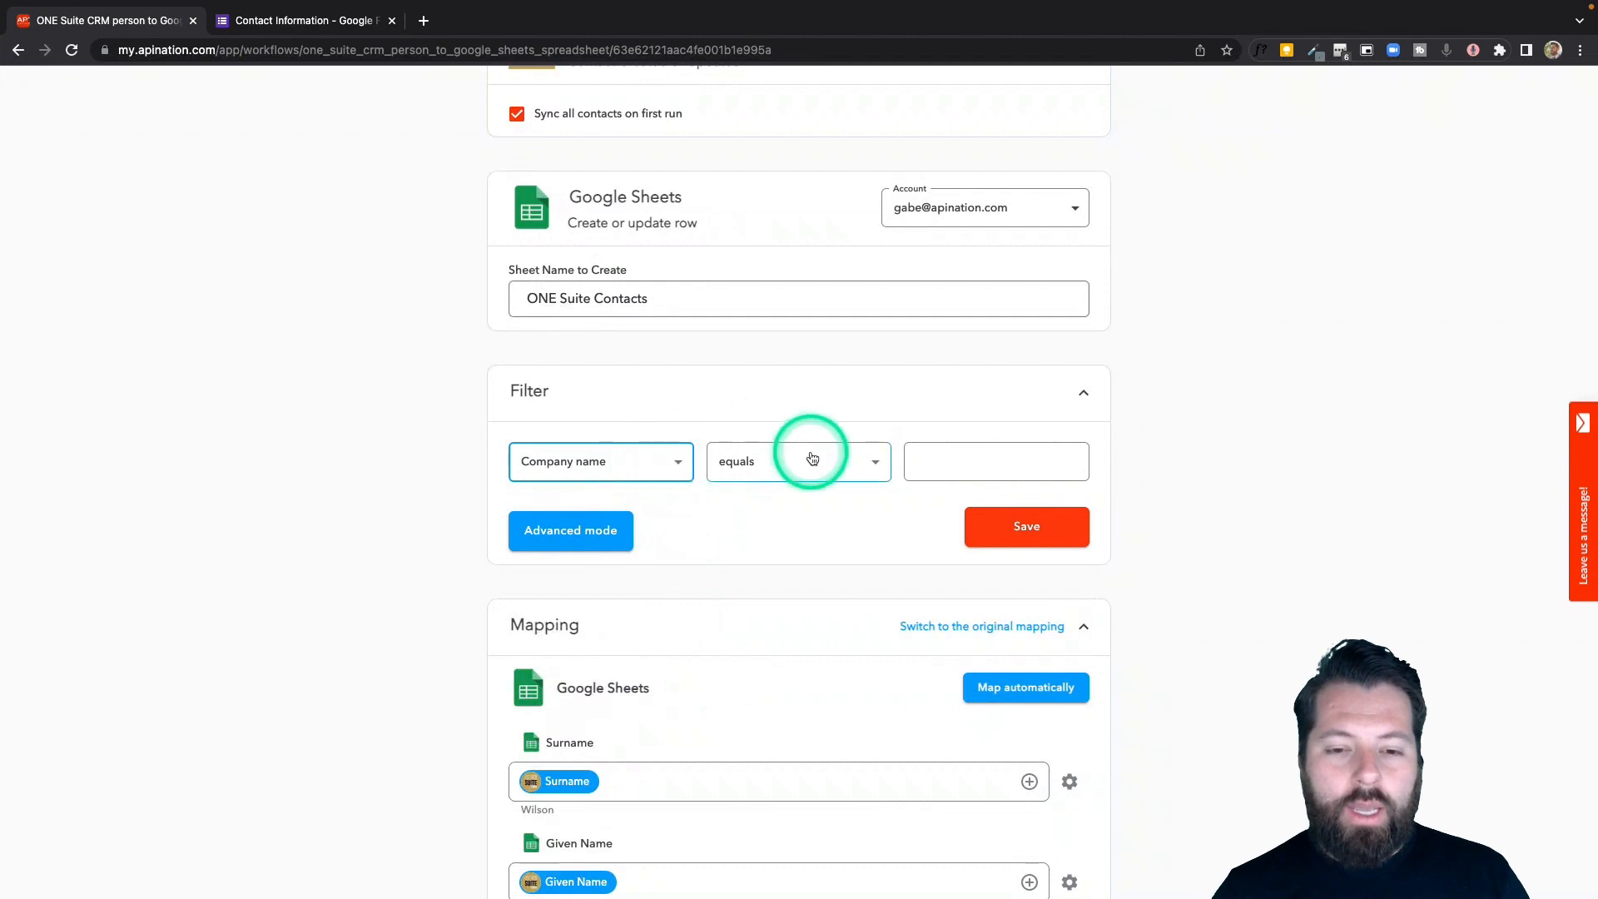
pyautogui.click(942, 463)
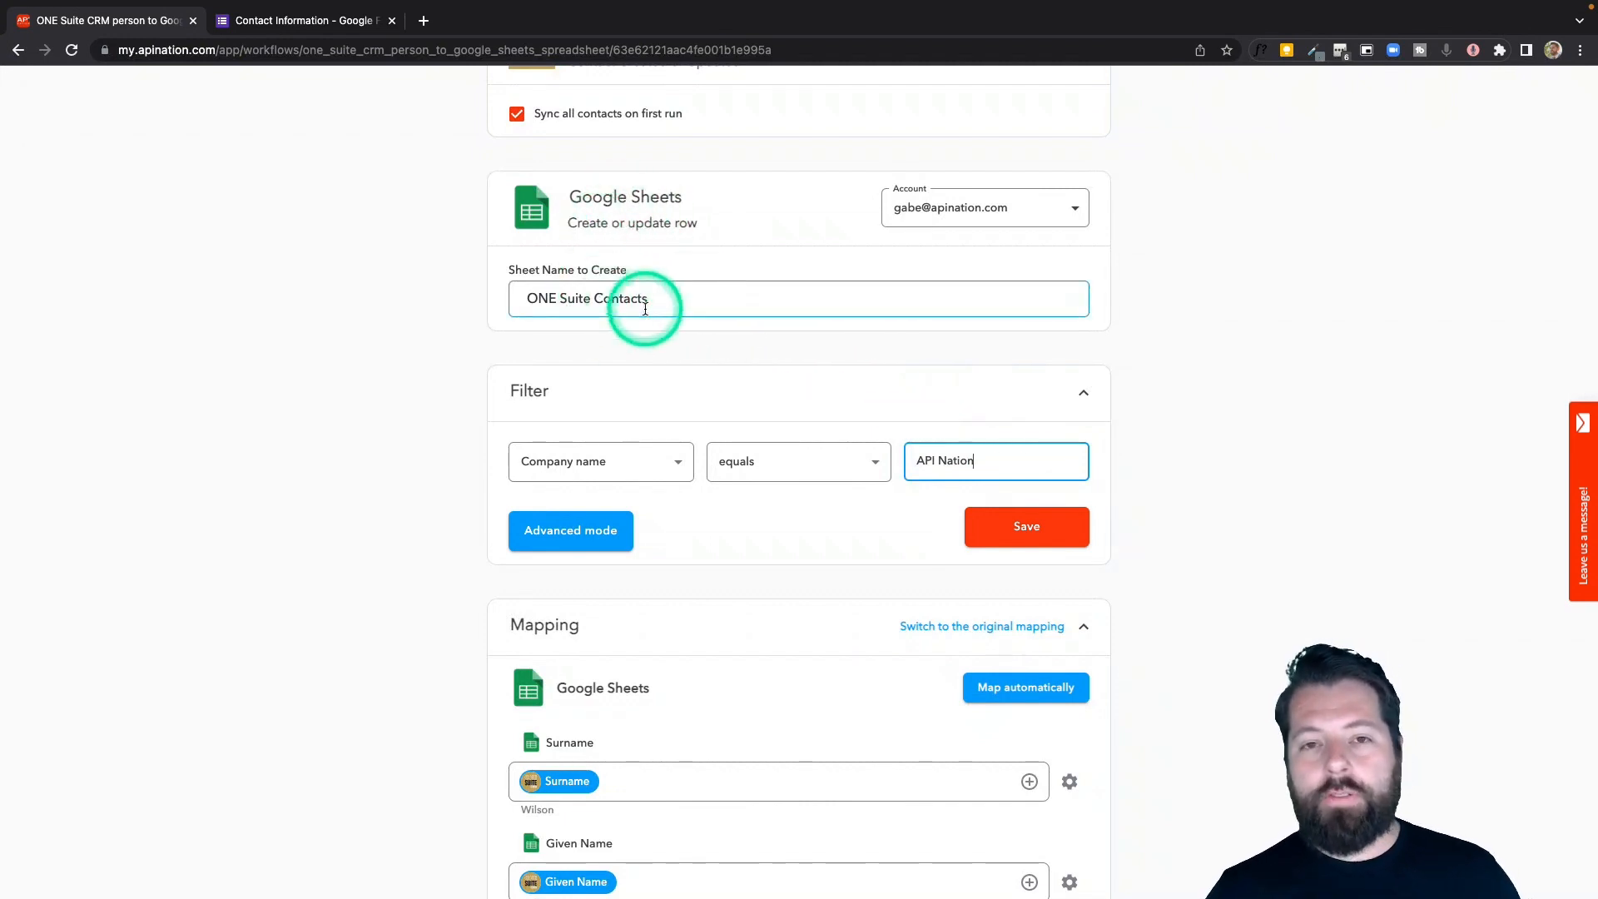
# Step: Set the sync's filter to No Filter and save the filter settings
pyautogui.scroll(3, 645, 309)
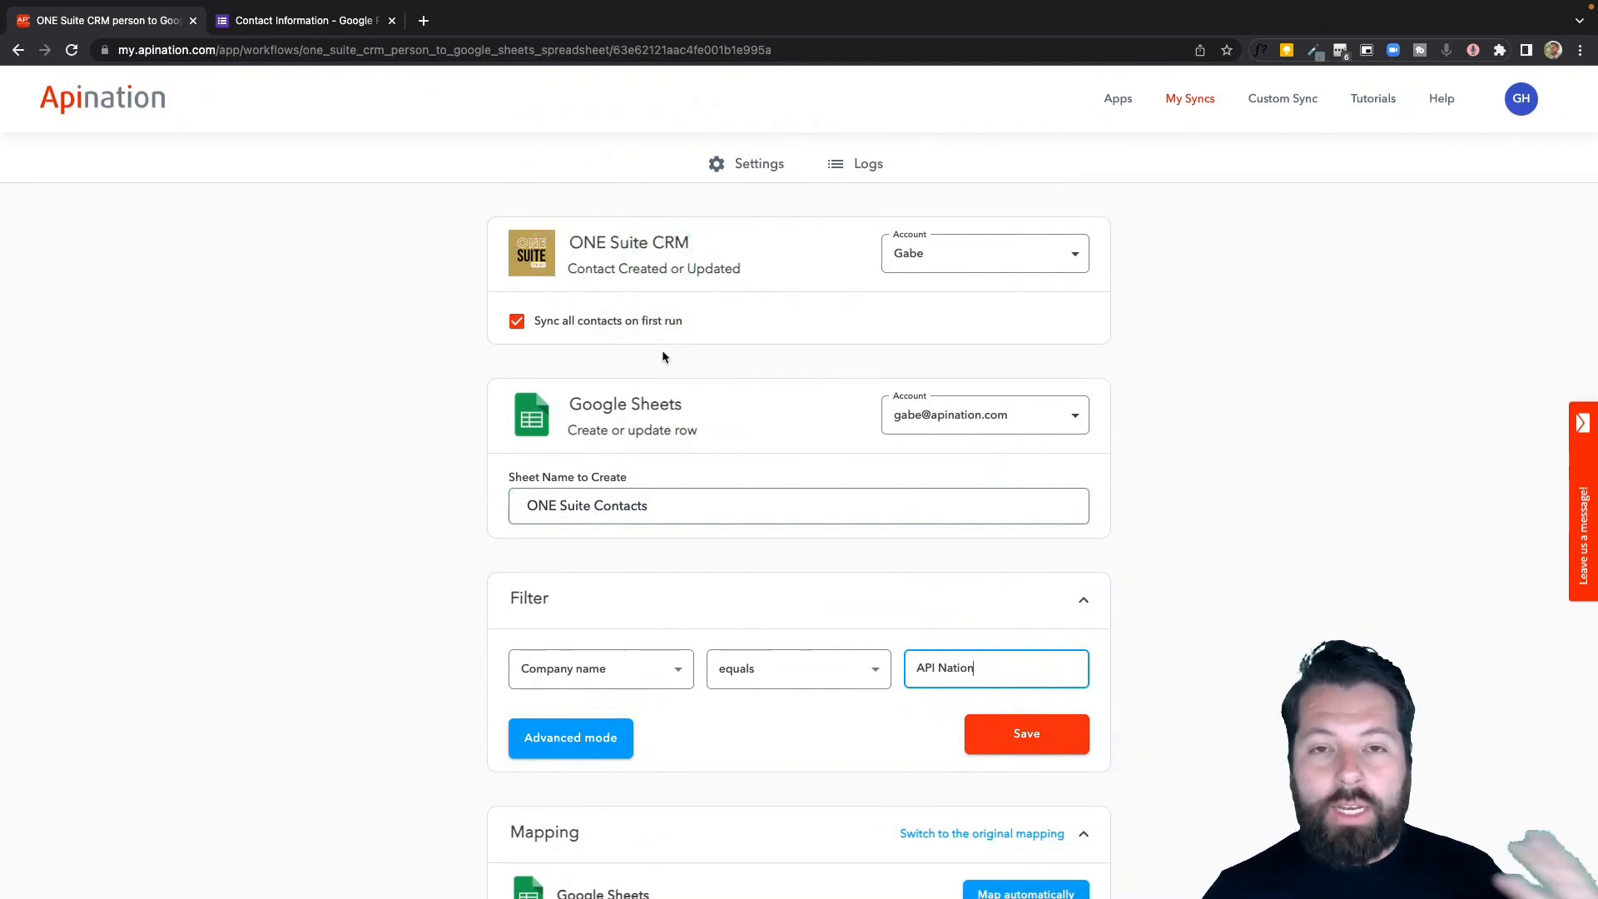
pyautogui.scroll(-2, 731, 508)
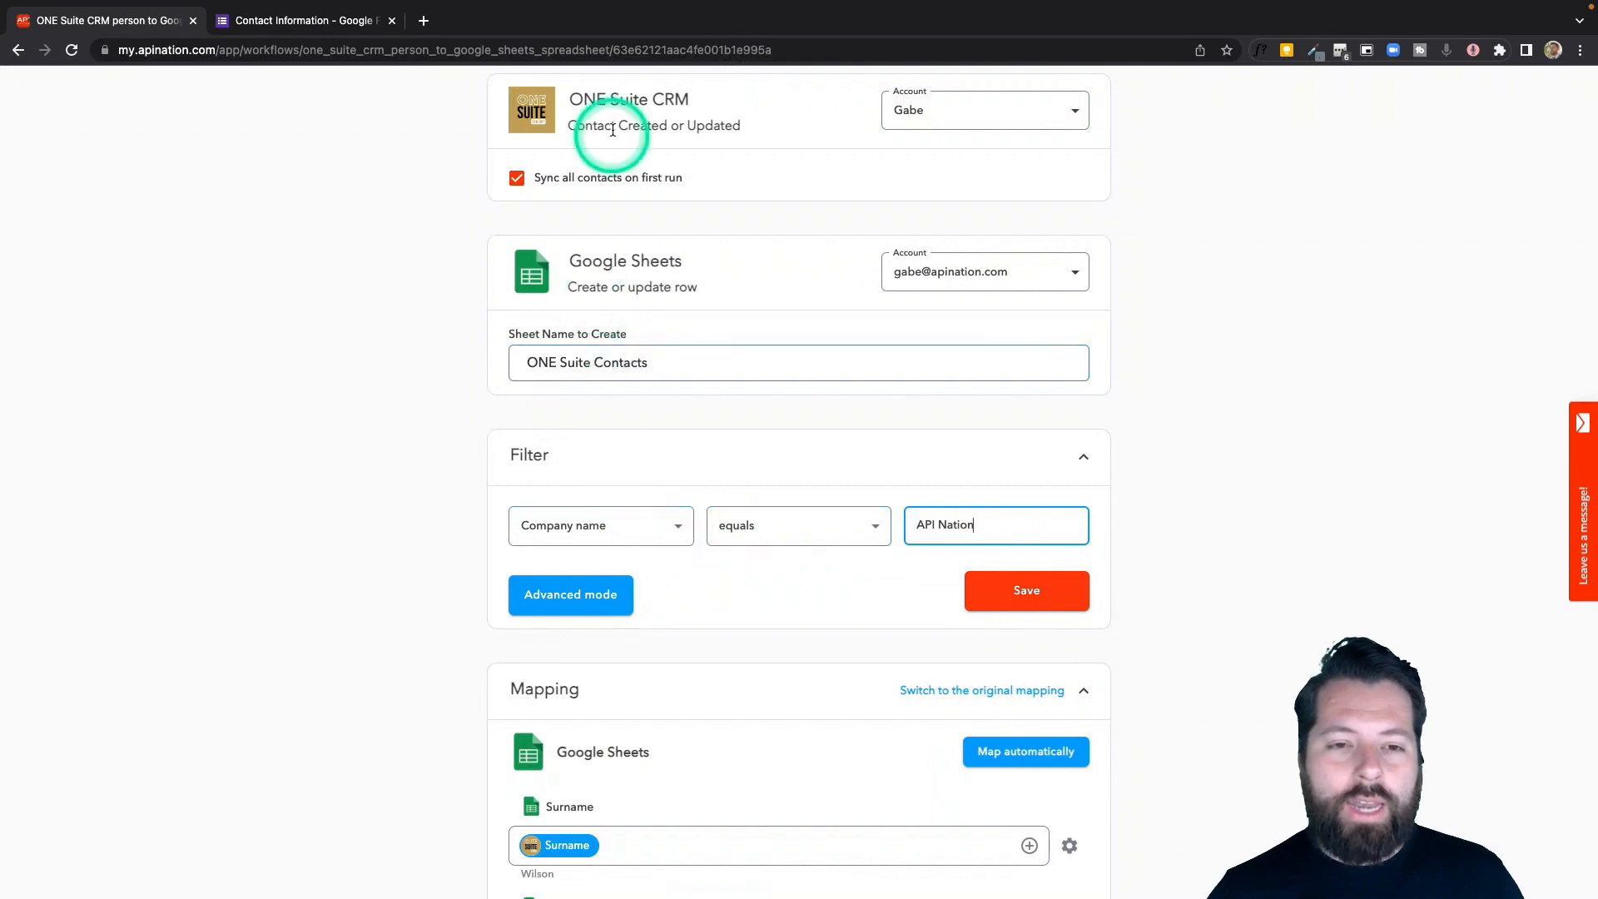
pyautogui.scroll(-1, 693, 485)
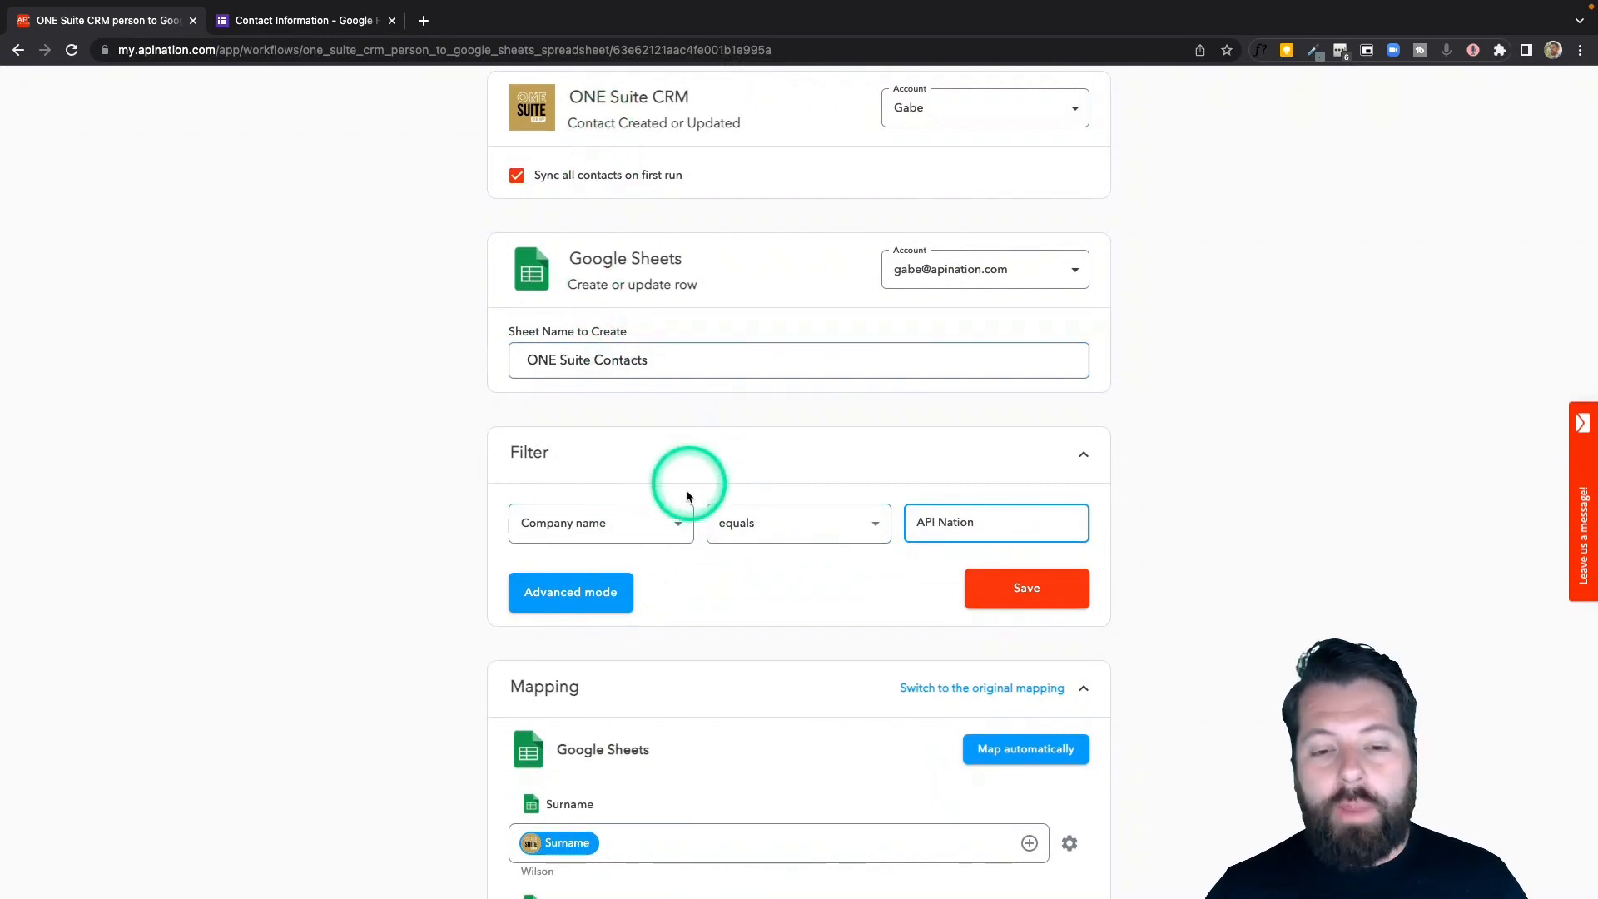
pyautogui.click(677, 525)
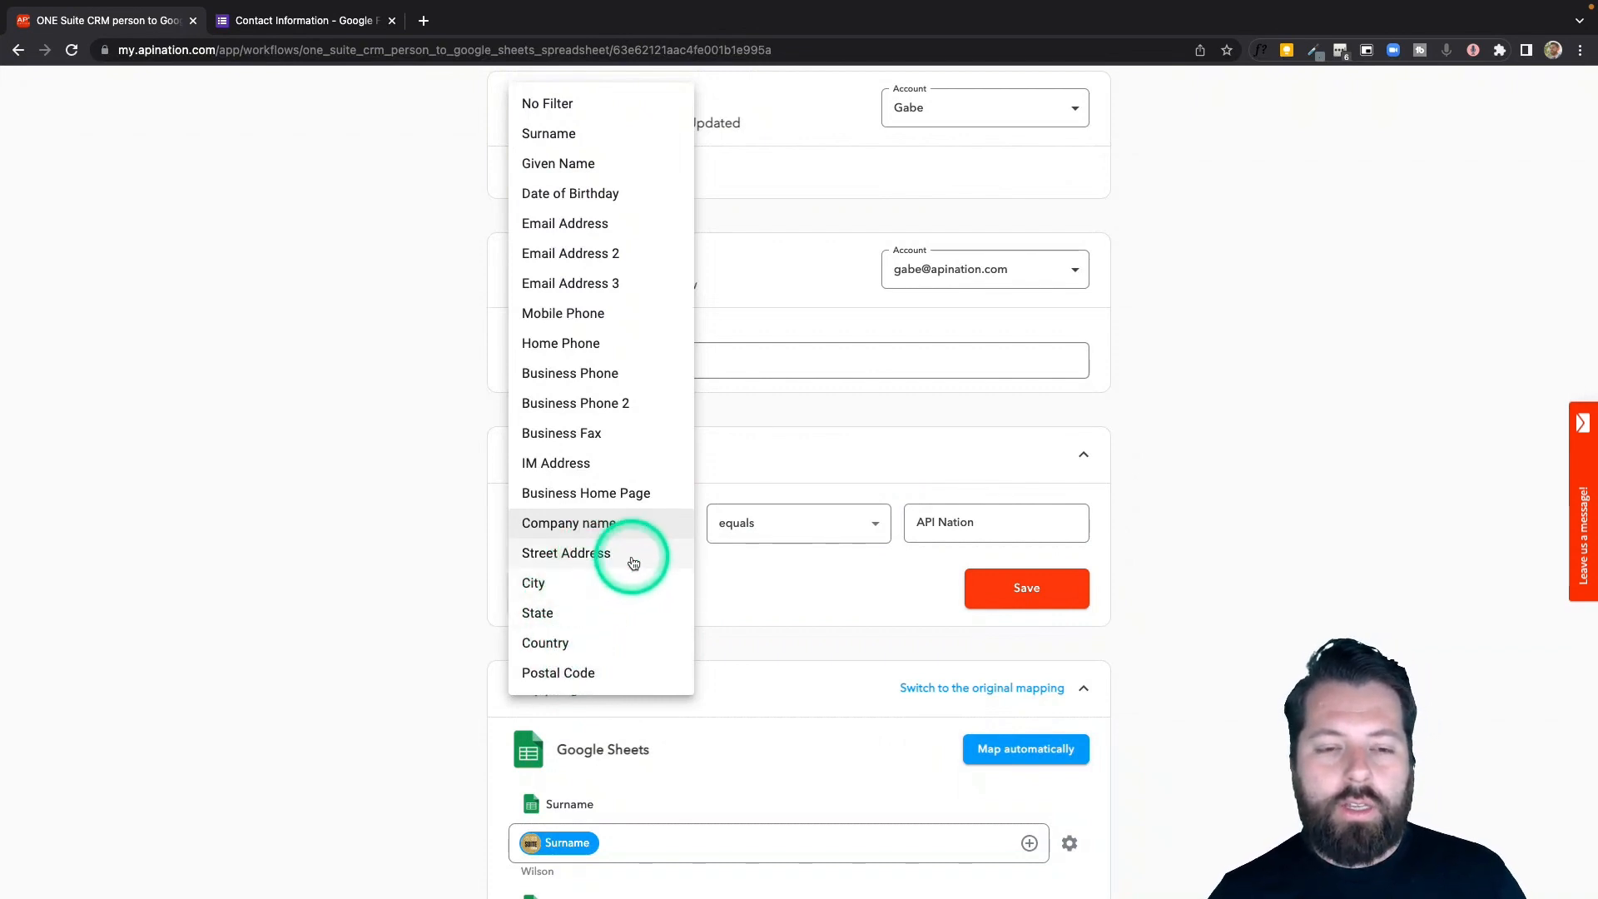
pyautogui.click(766, 475)
pyautogui.click(657, 527)
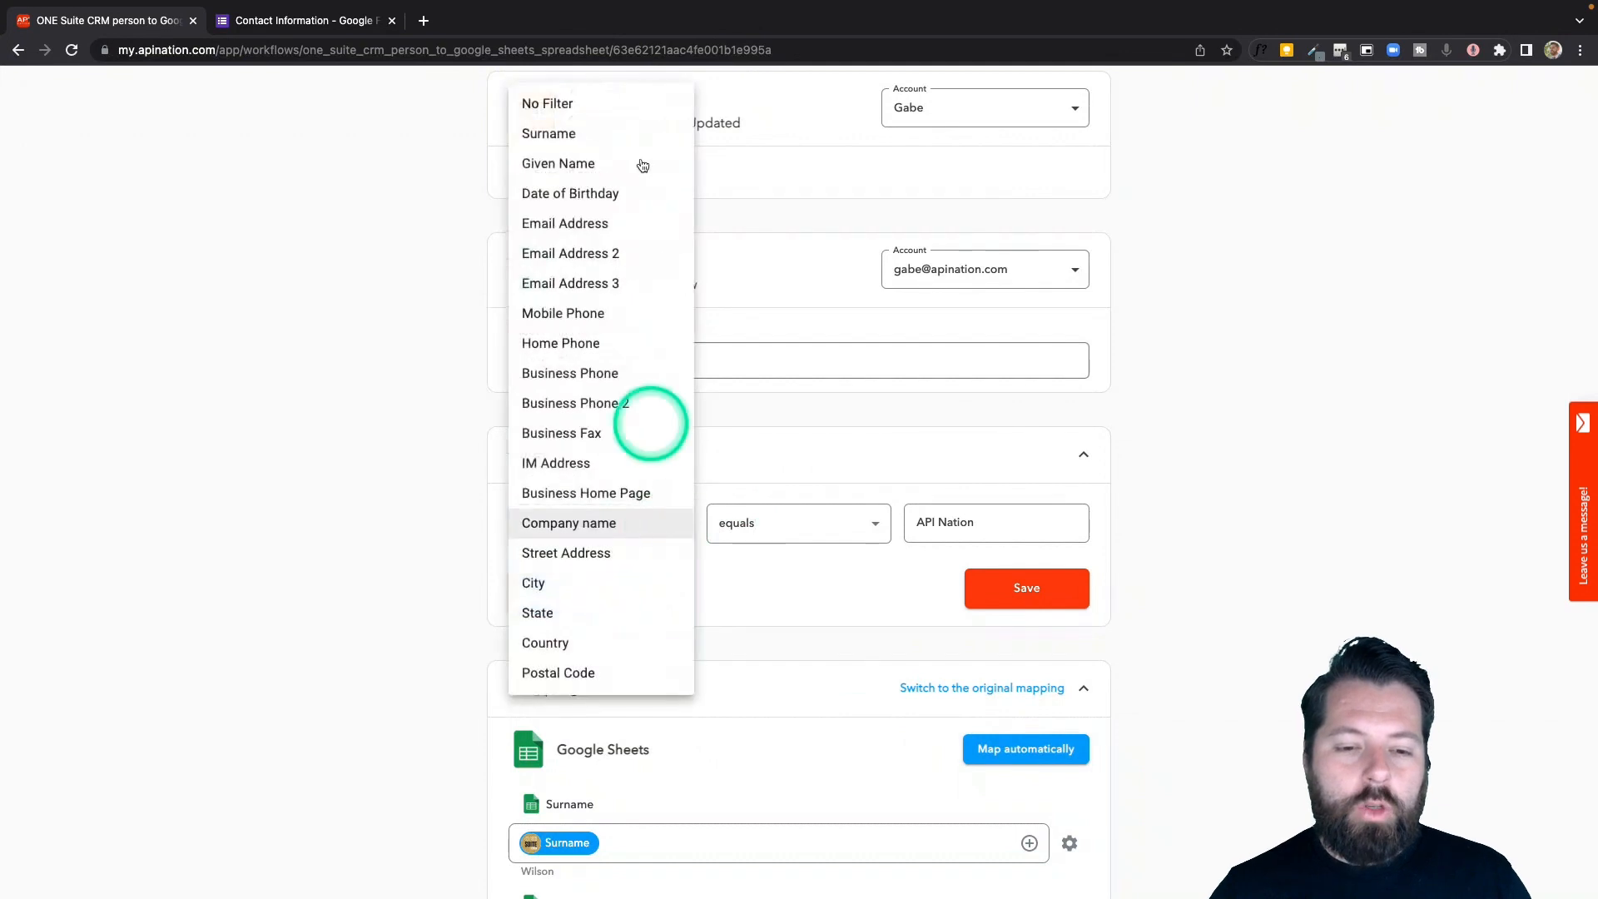
pyautogui.click(619, 107)
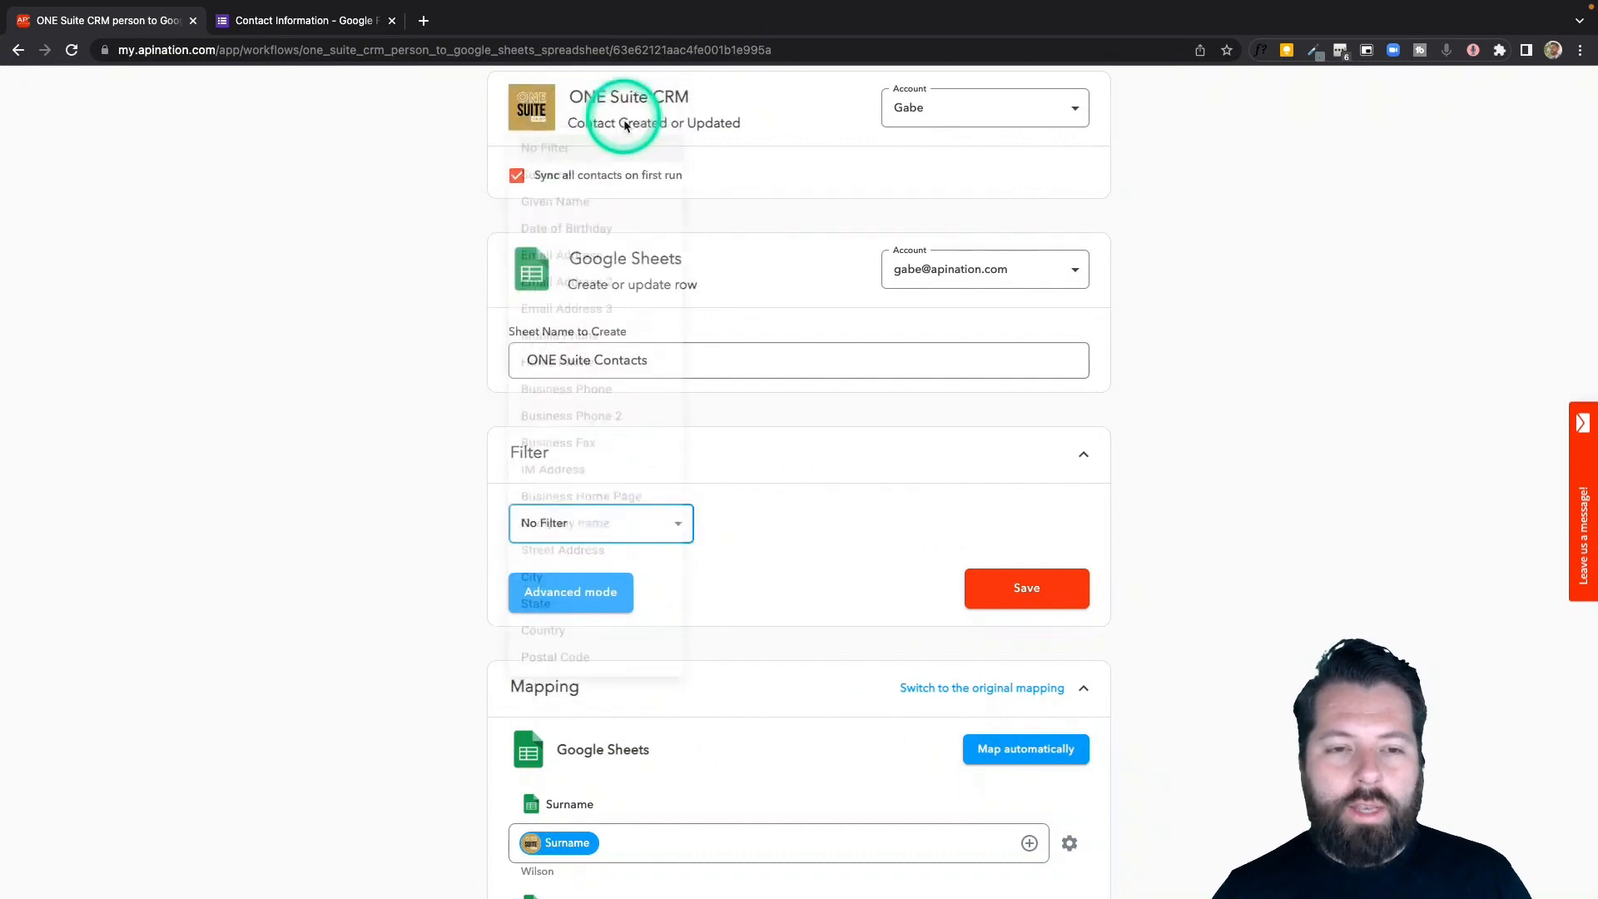
pyautogui.click(994, 586)
pyautogui.click(972, 466)
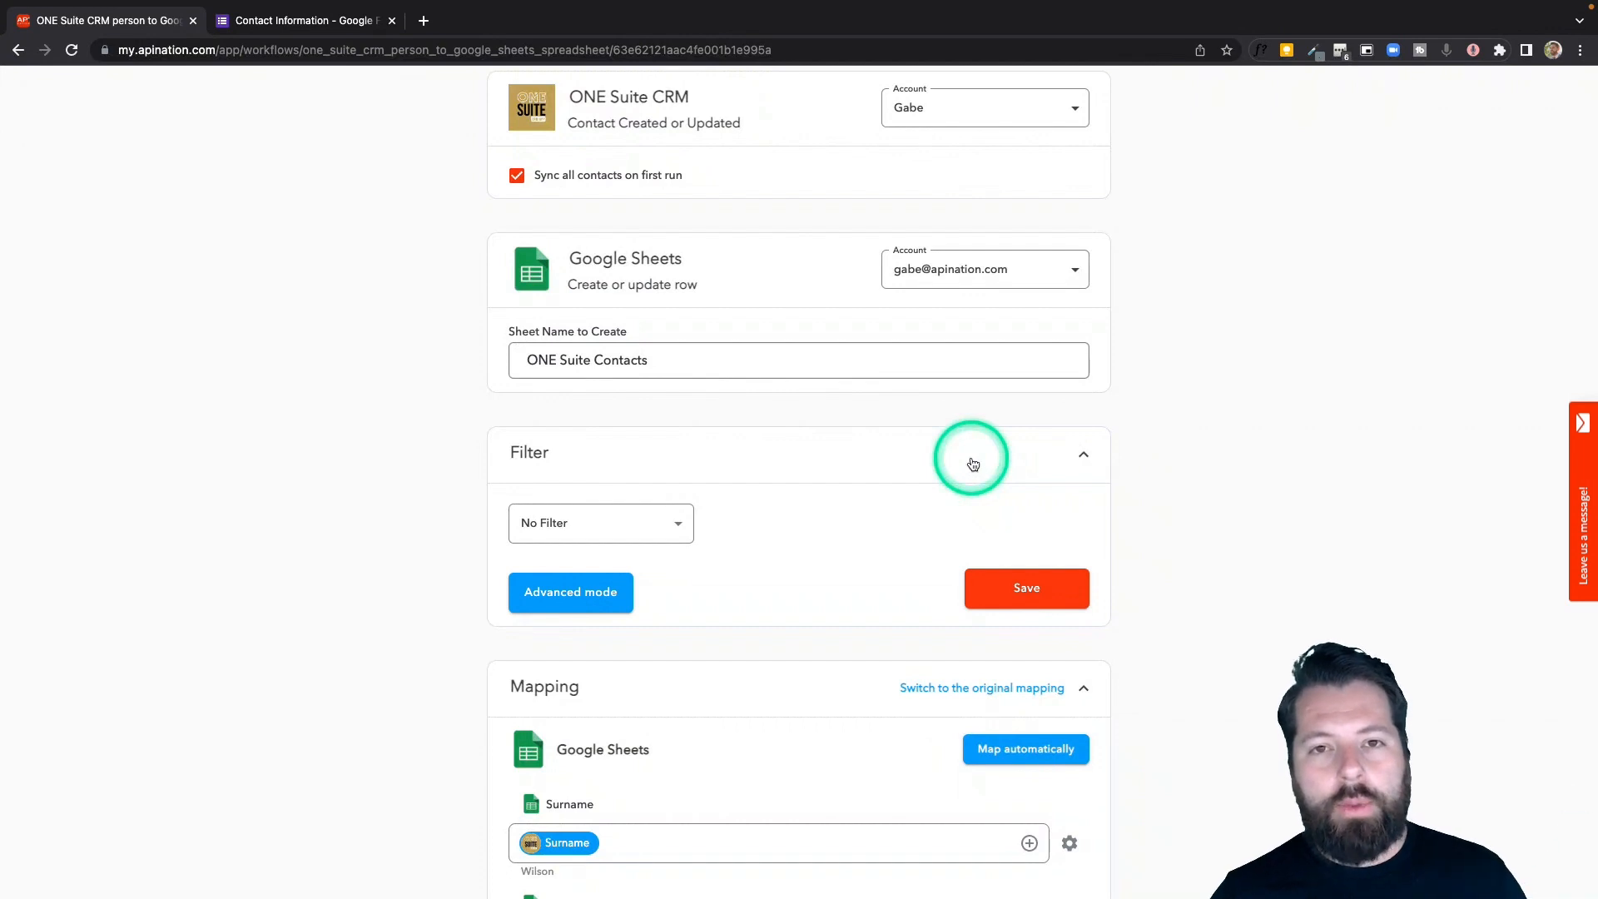
# Step: Review the Google Sheets field mapping and activate the ONE Suite CRM person to Google Sheets Spreadsheet sync
pyautogui.scroll(-1, 791, 547)
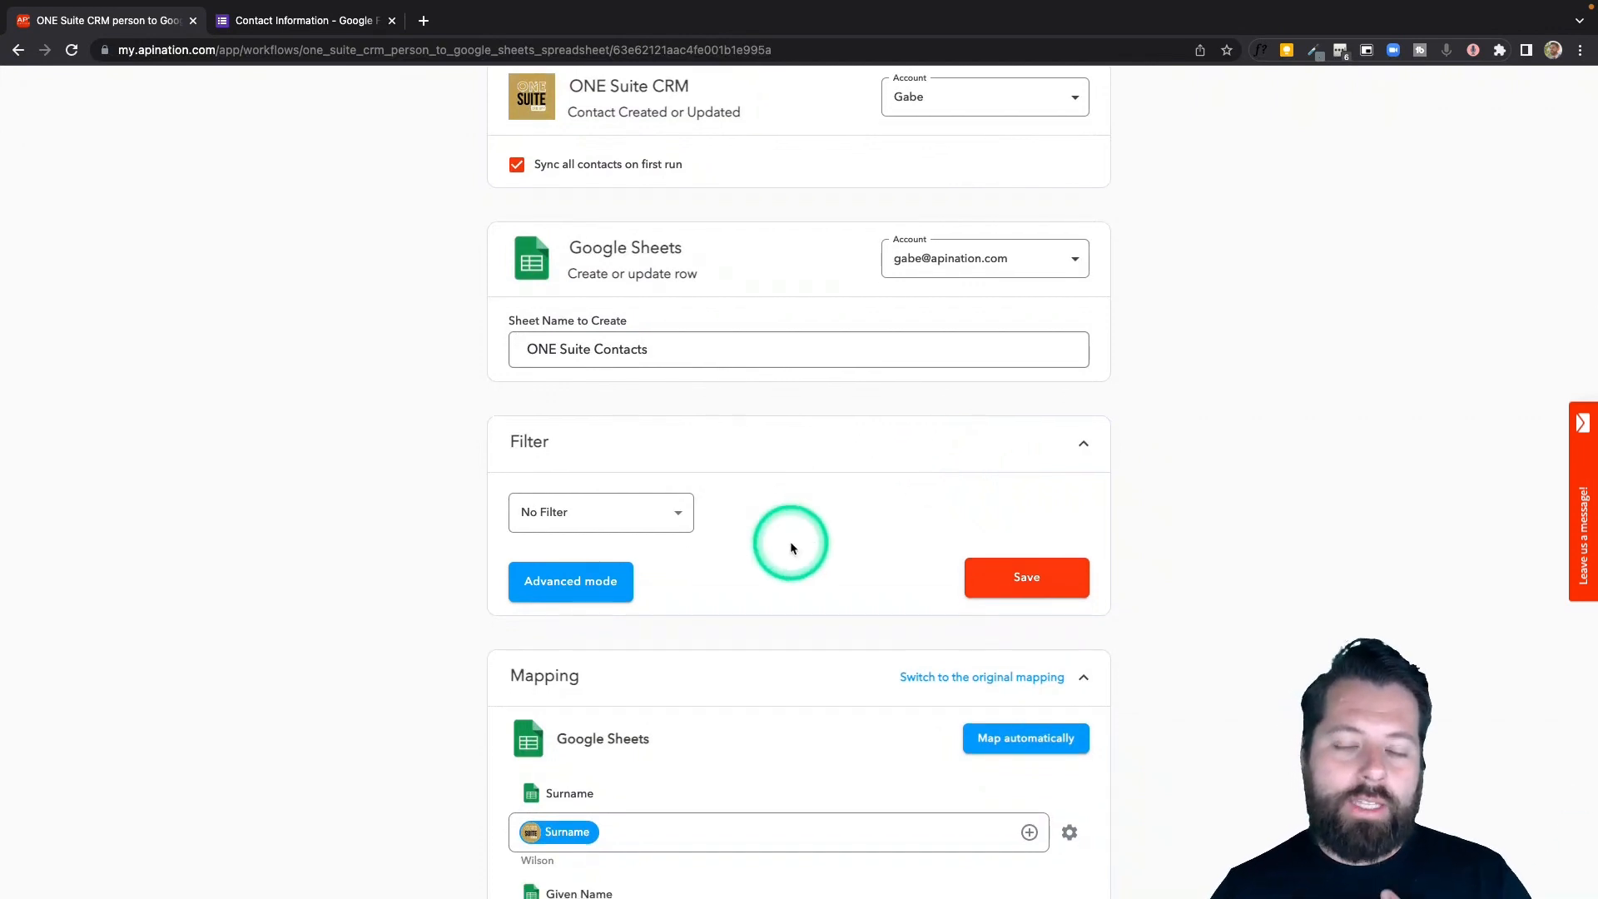
pyautogui.scroll(-4, 790, 545)
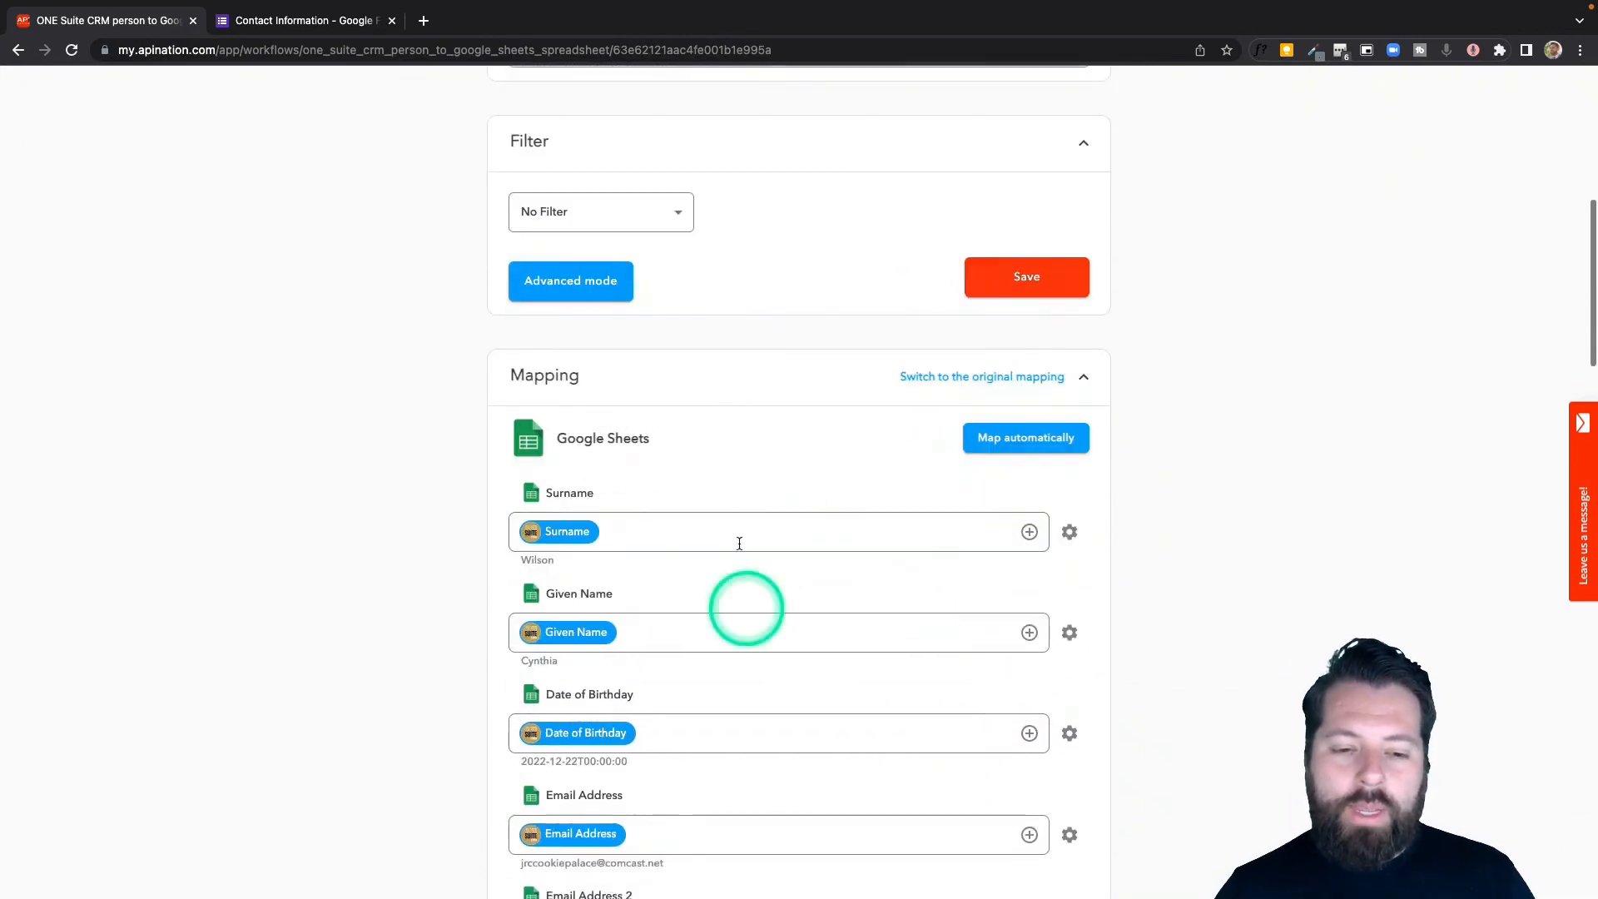
pyautogui.scroll(-6, 736, 820)
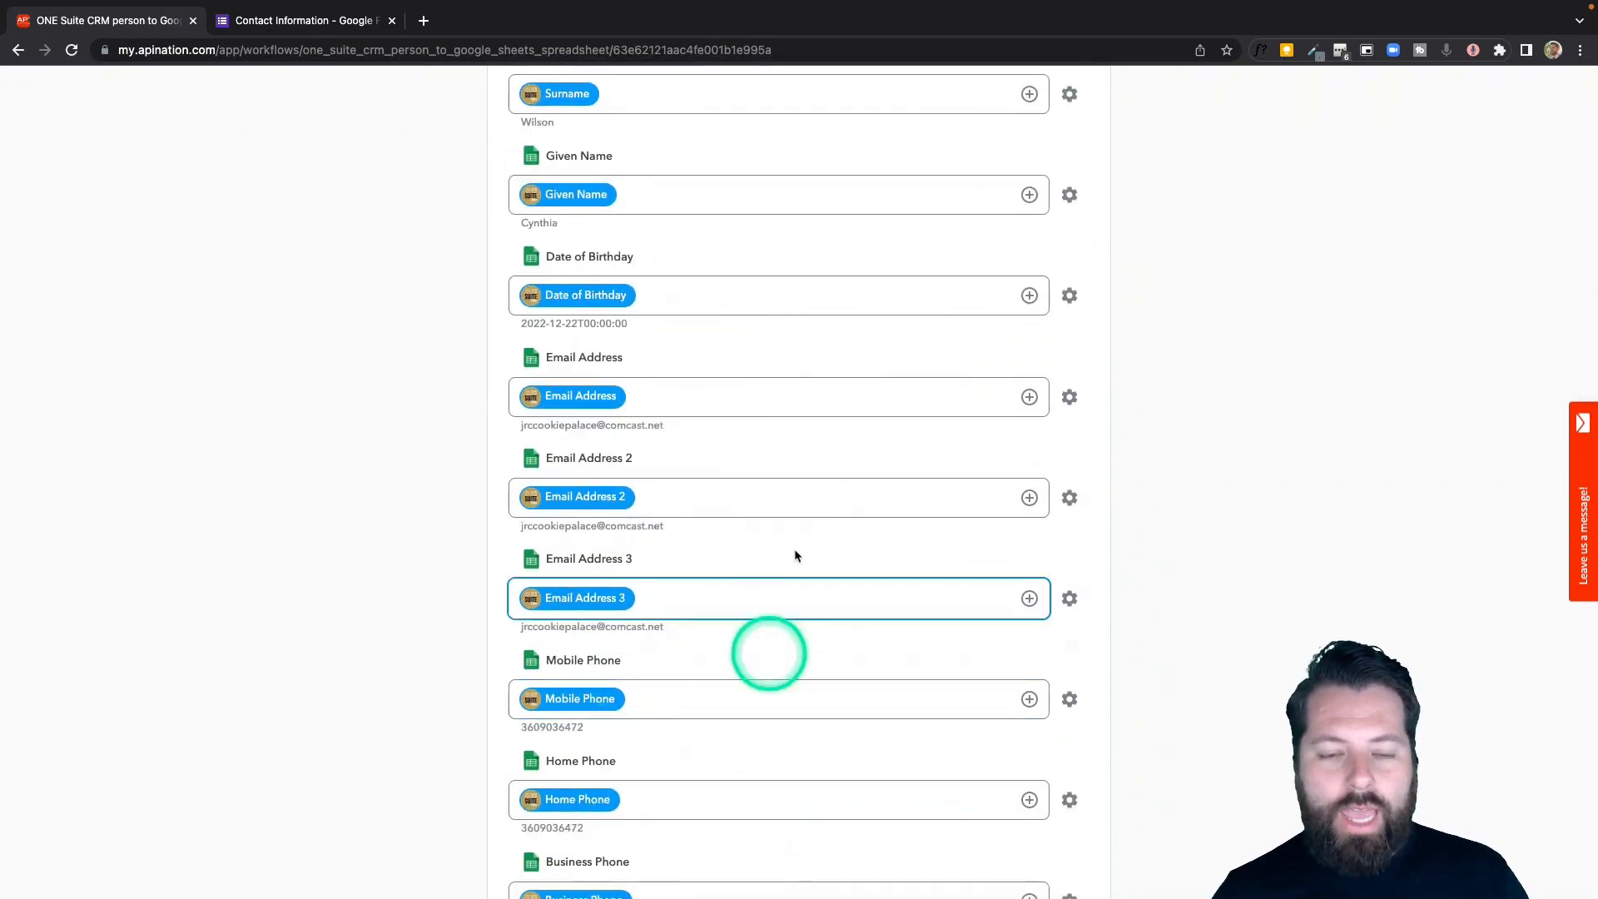
pyautogui.scroll(-10, 674, 689)
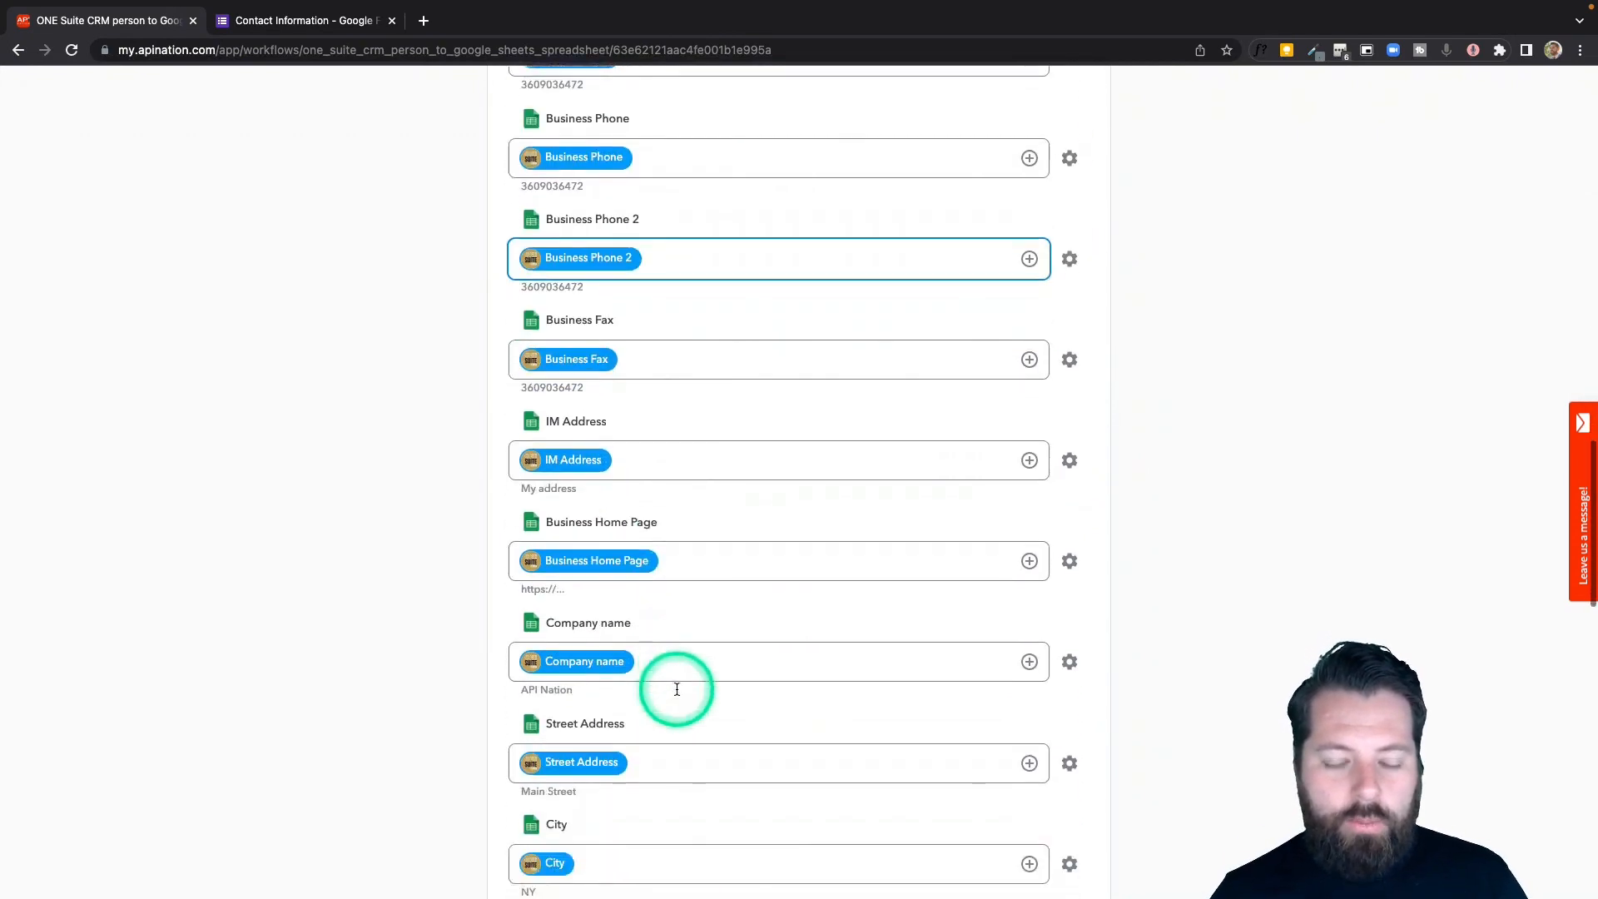
pyautogui.scroll(-8, 677, 689)
pyautogui.scroll(20, 679, 693)
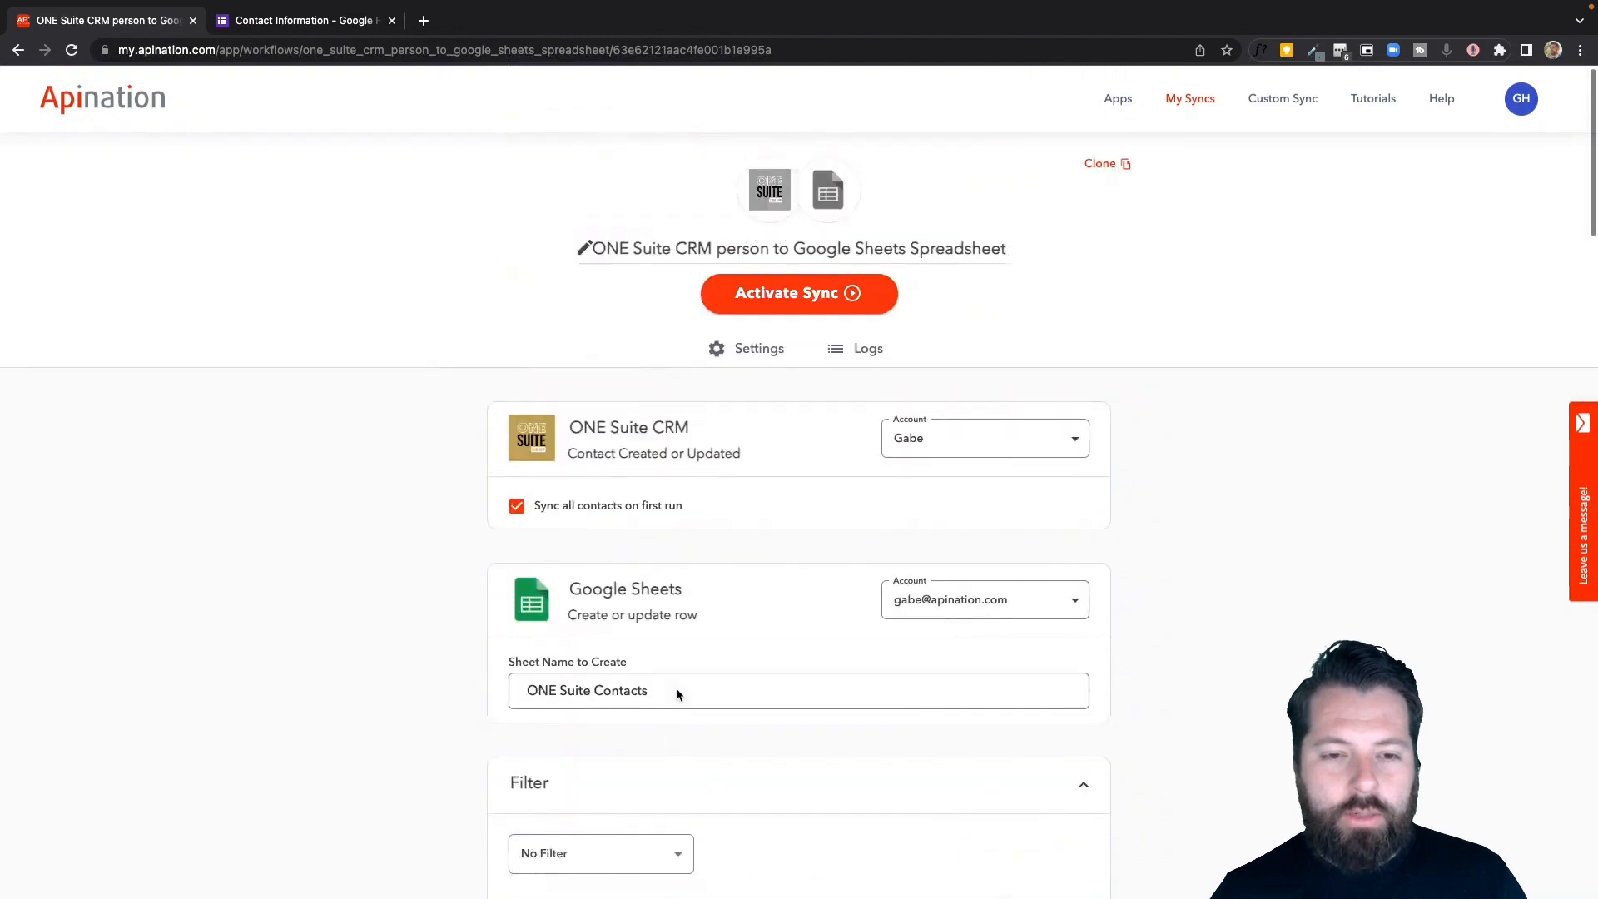
pyautogui.click(803, 298)
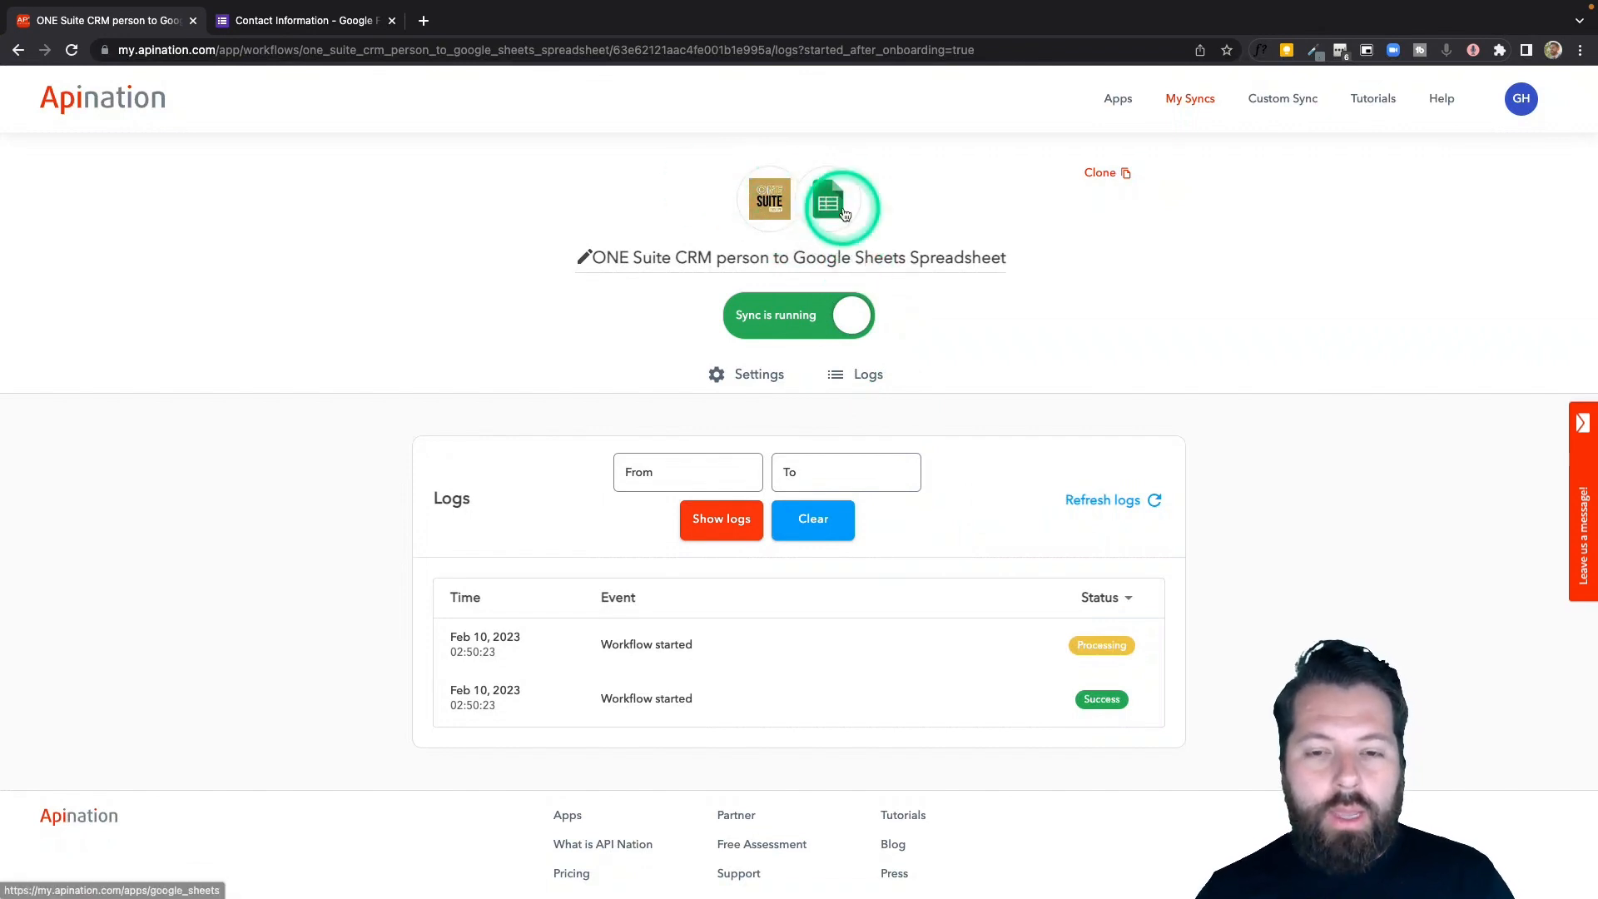
# Step: Open the ONE Suite Contacts spreadsheet from Google Drive in a new browser tab and look through its columns
pyautogui.moveTo(419, 37)
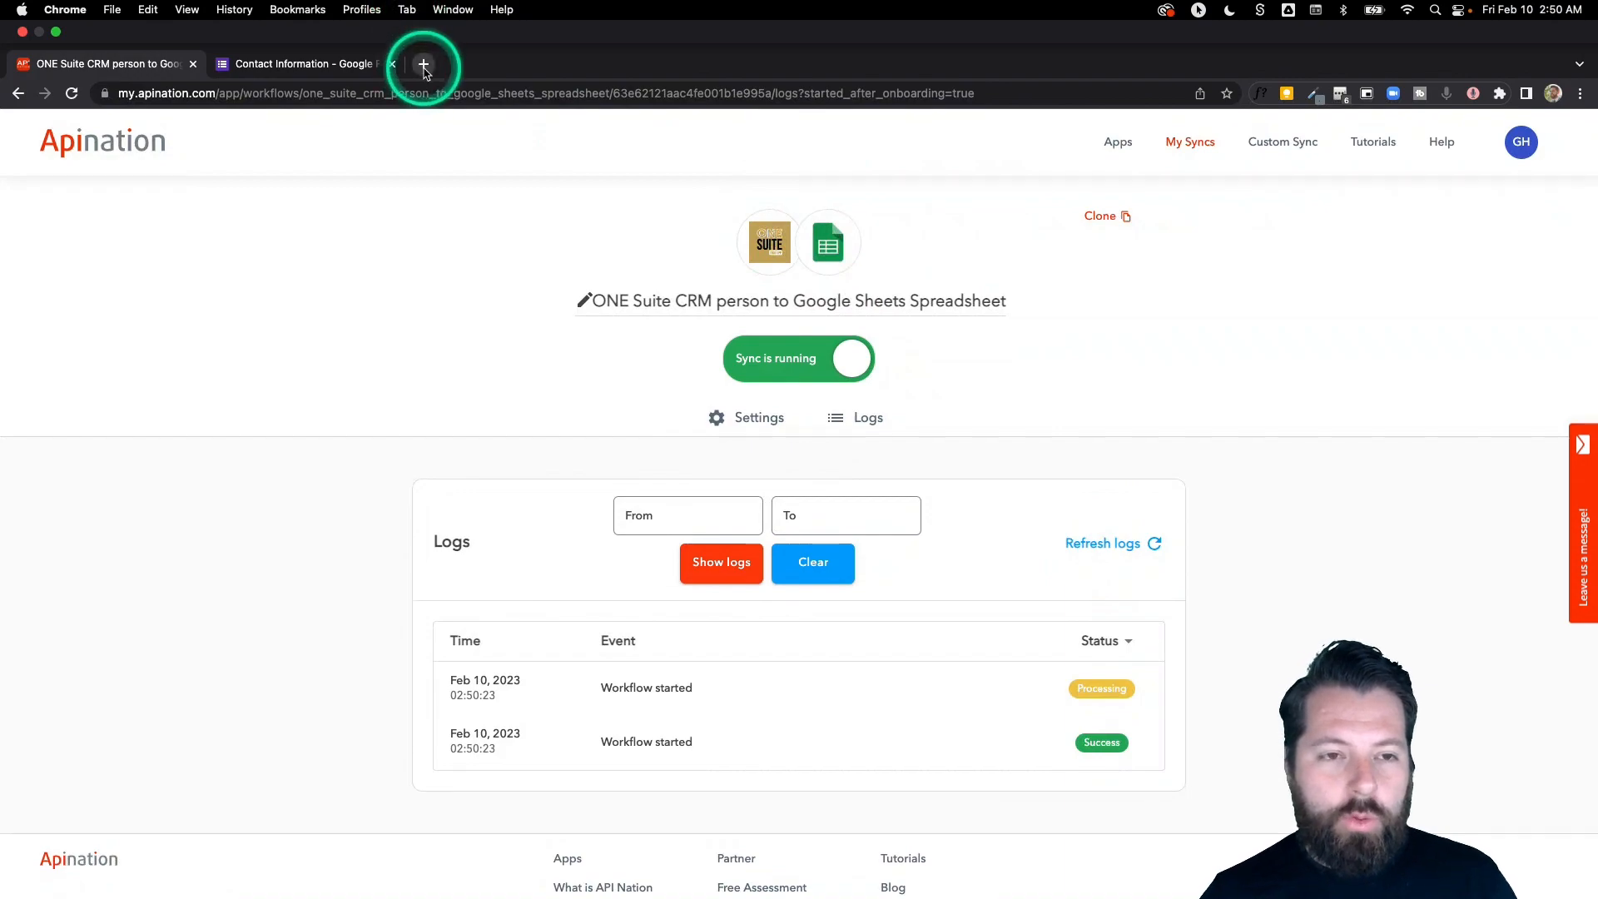
pyautogui.click(423, 67)
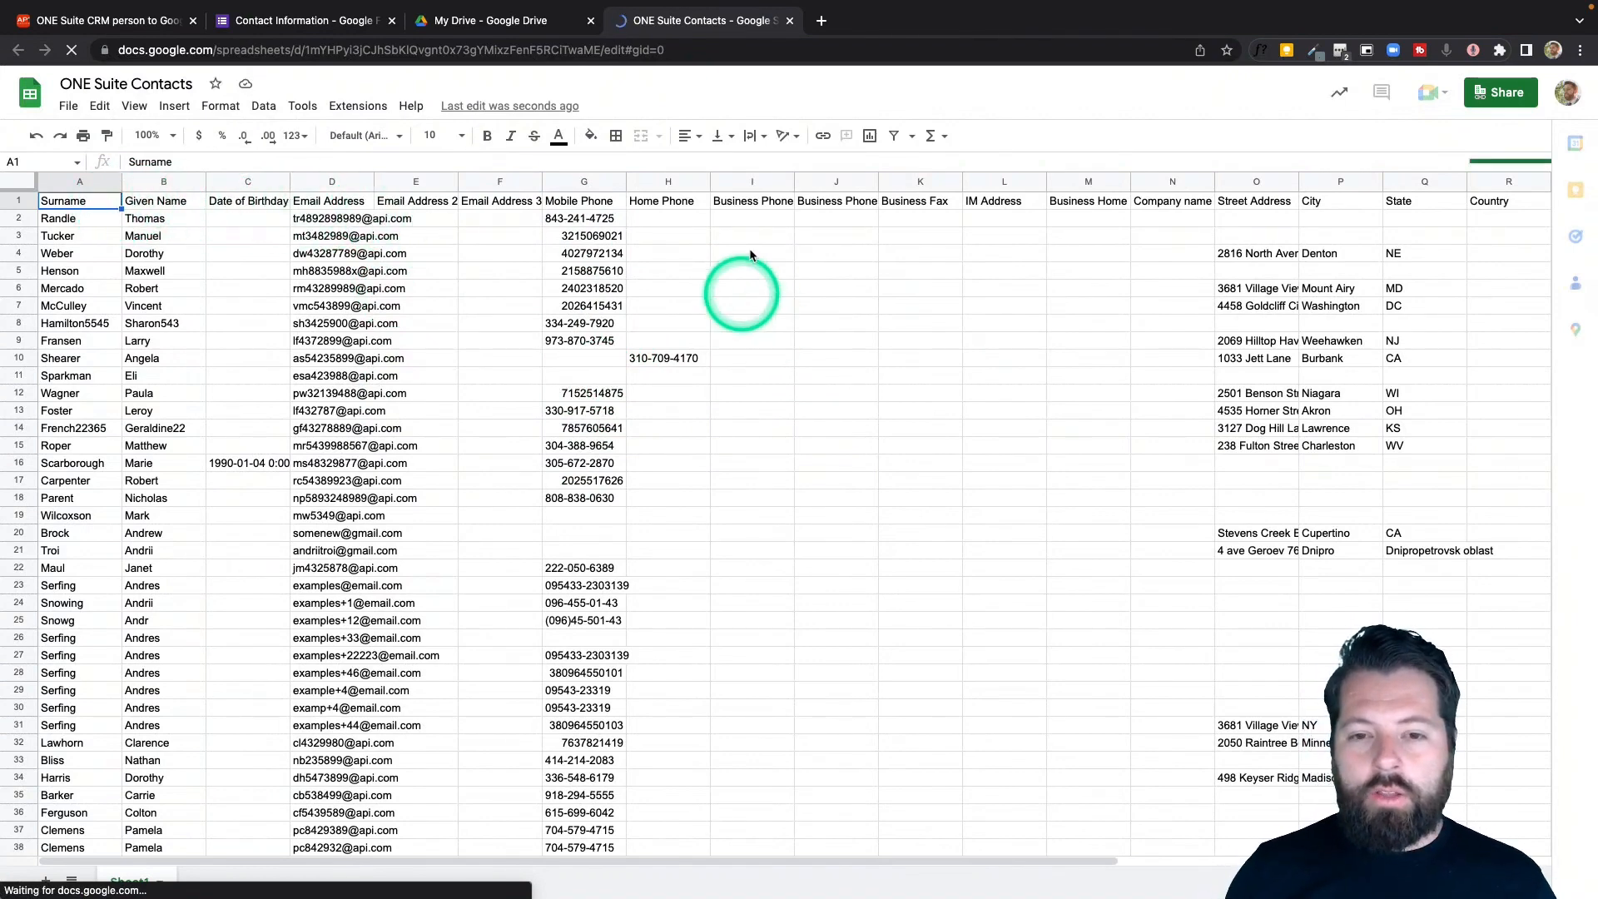
pyautogui.hscroll(6, 741, 283)
pyautogui.hscroll(2, 755, 250)
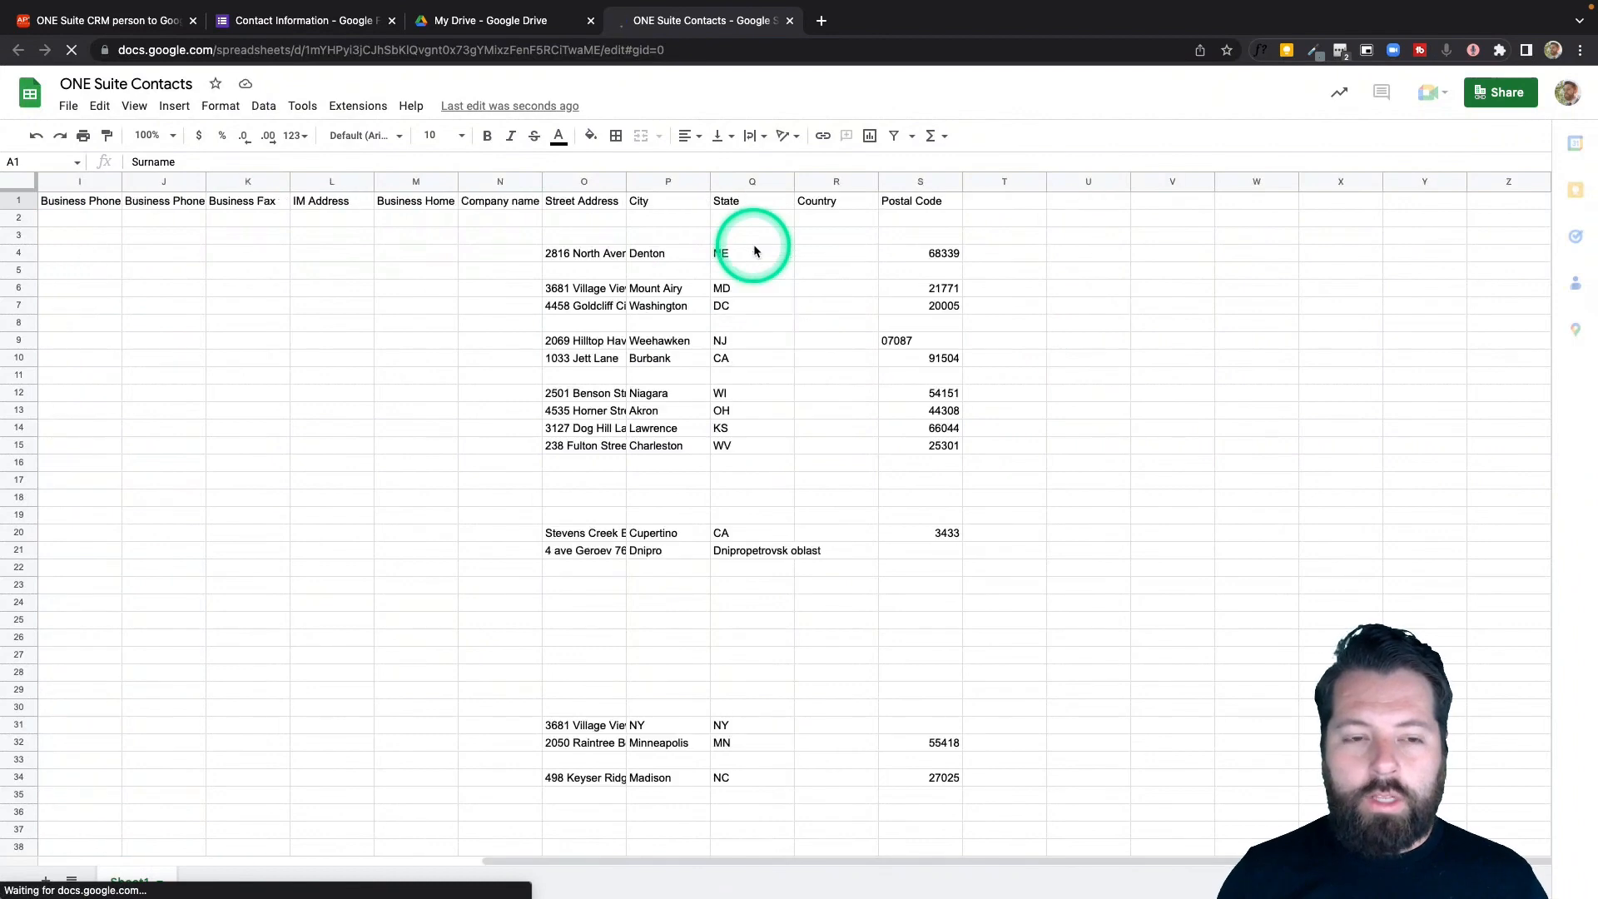
pyautogui.hscroll(-8, 755, 250)
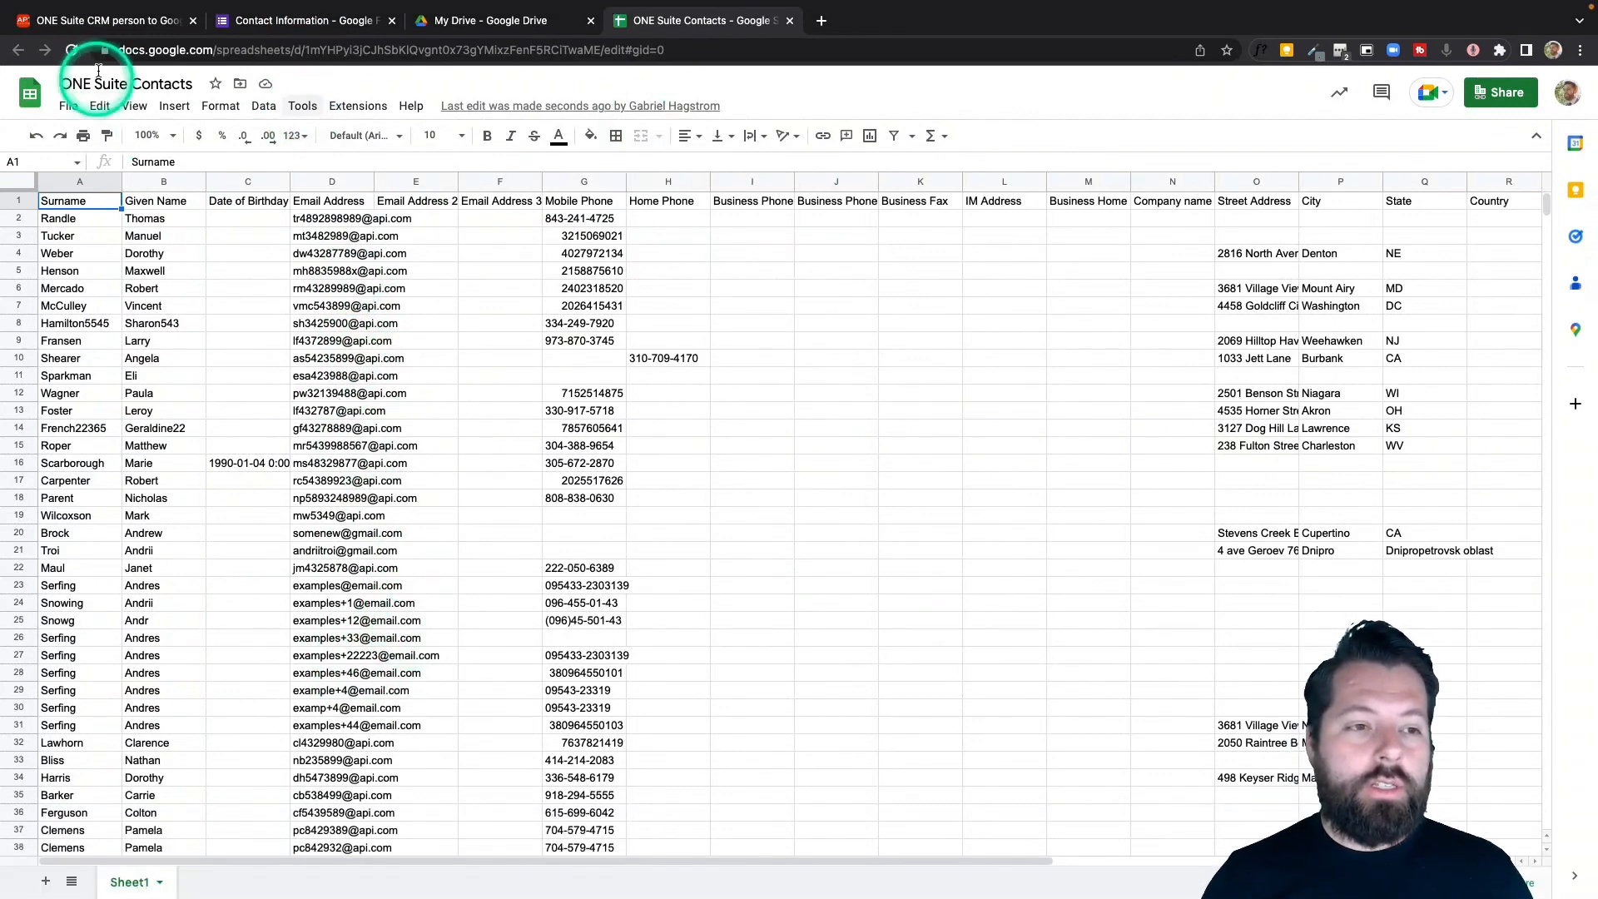
# Step: Return to Apination and start setting up the Google Sheets Spreadsheet into ONE Suite CRM sync
pyautogui.click(104, 20)
pyautogui.click(773, 204)
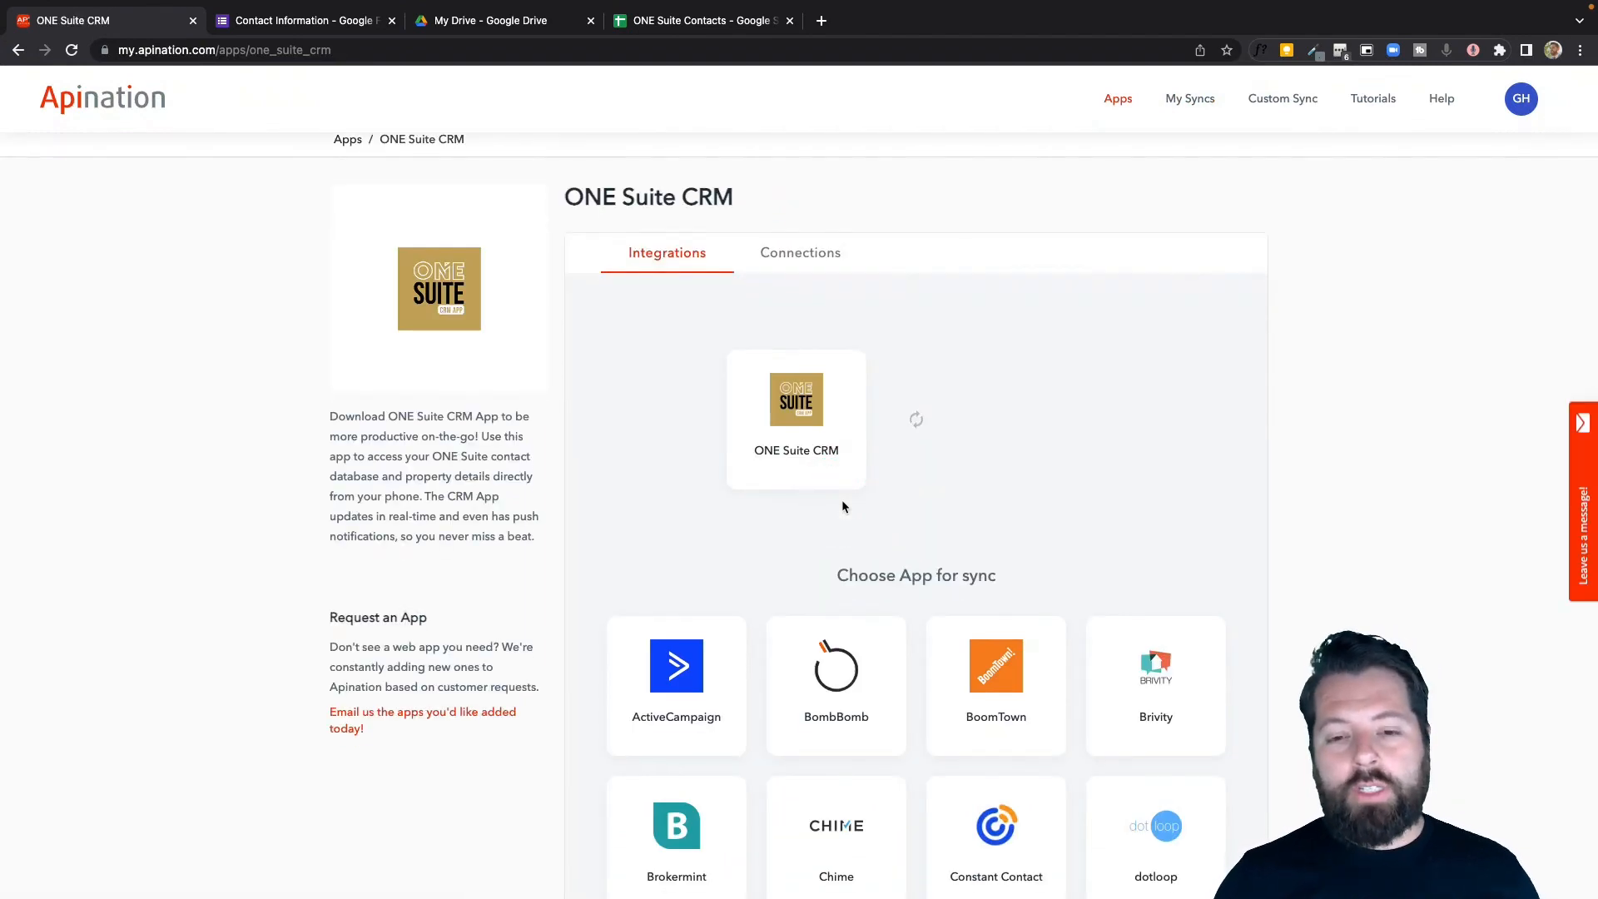
pyautogui.scroll(-5, 842, 500)
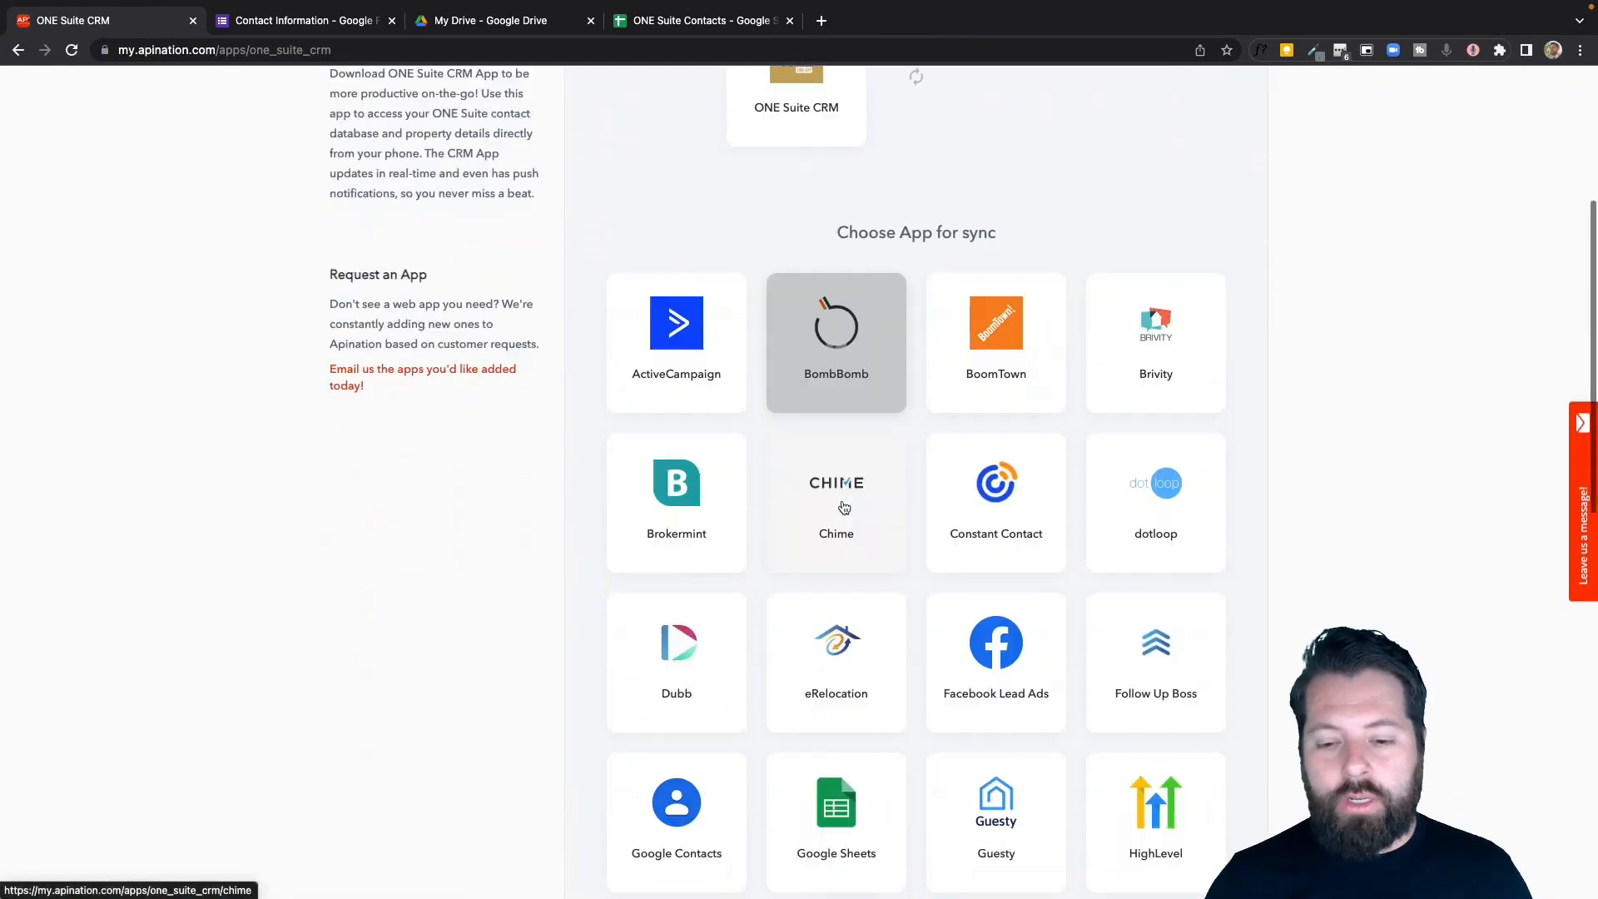
pyautogui.click(841, 673)
pyautogui.click(835, 787)
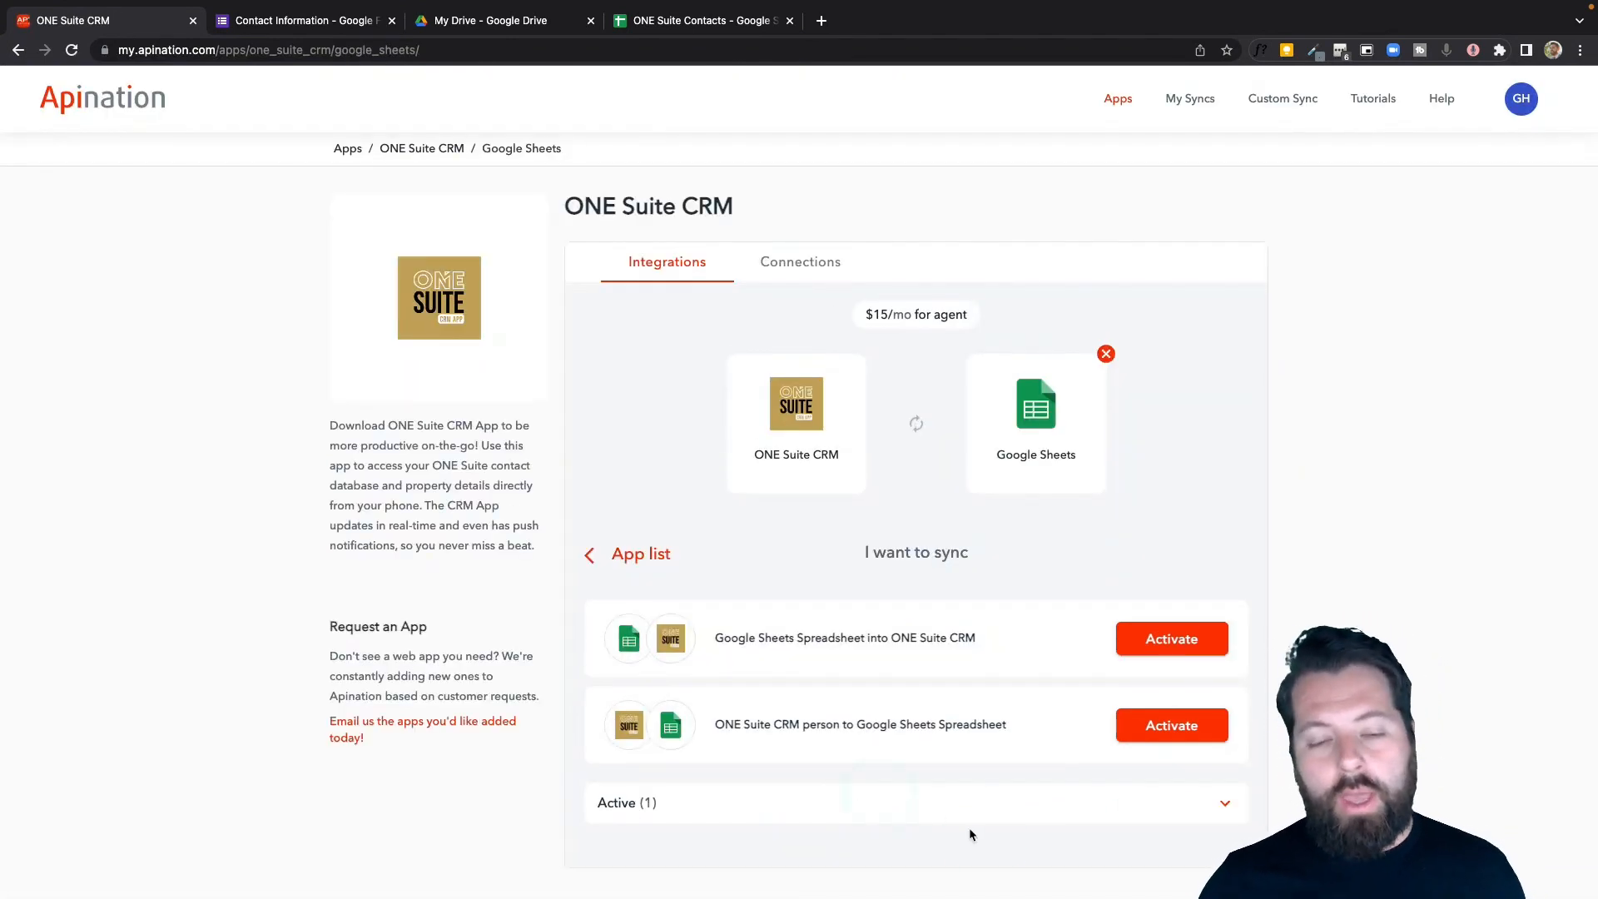
pyautogui.click(1180, 643)
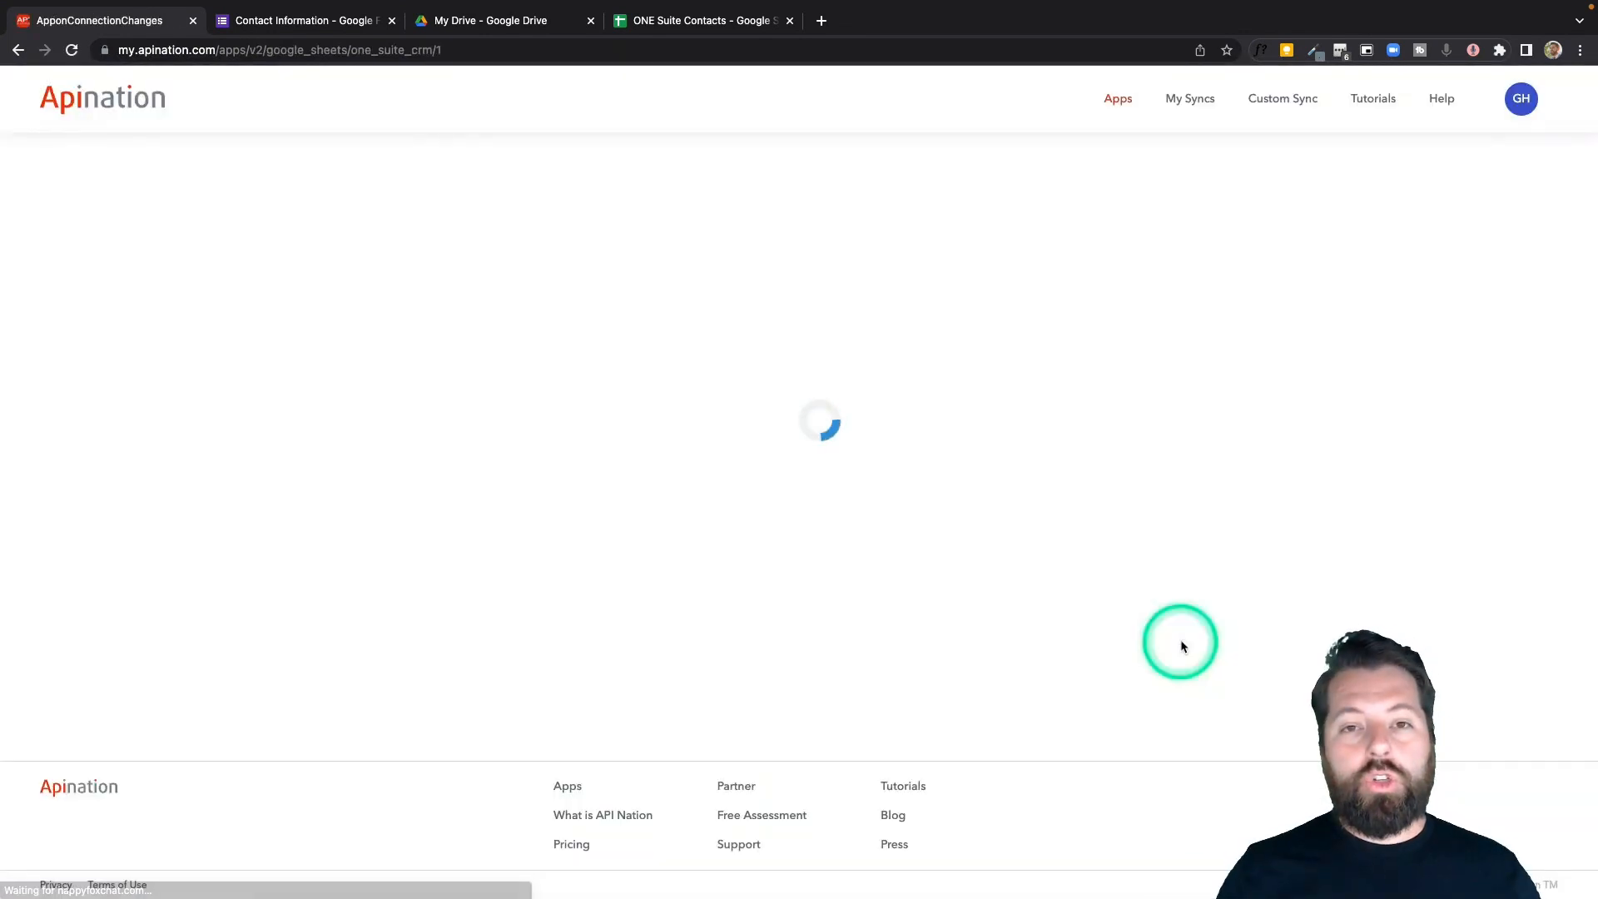
# Step: Look through the synced contact rows in the ONE Suite Contacts spreadsheet, and go back to the Apination sync setup
pyautogui.click(698, 25)
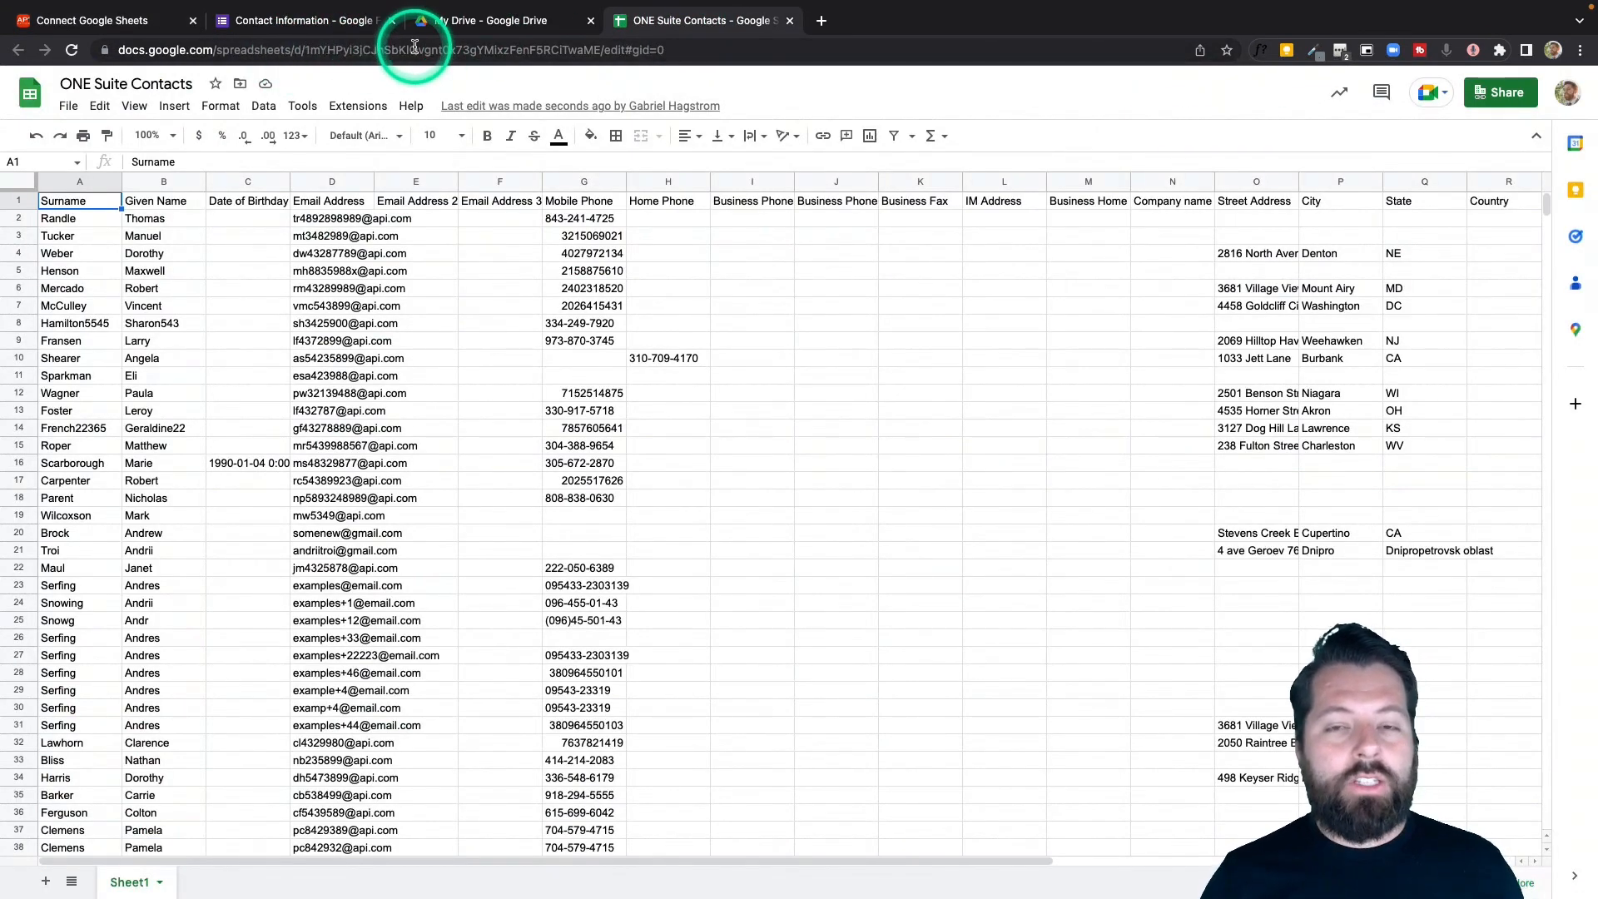
pyautogui.scroll(-5, 421, 492)
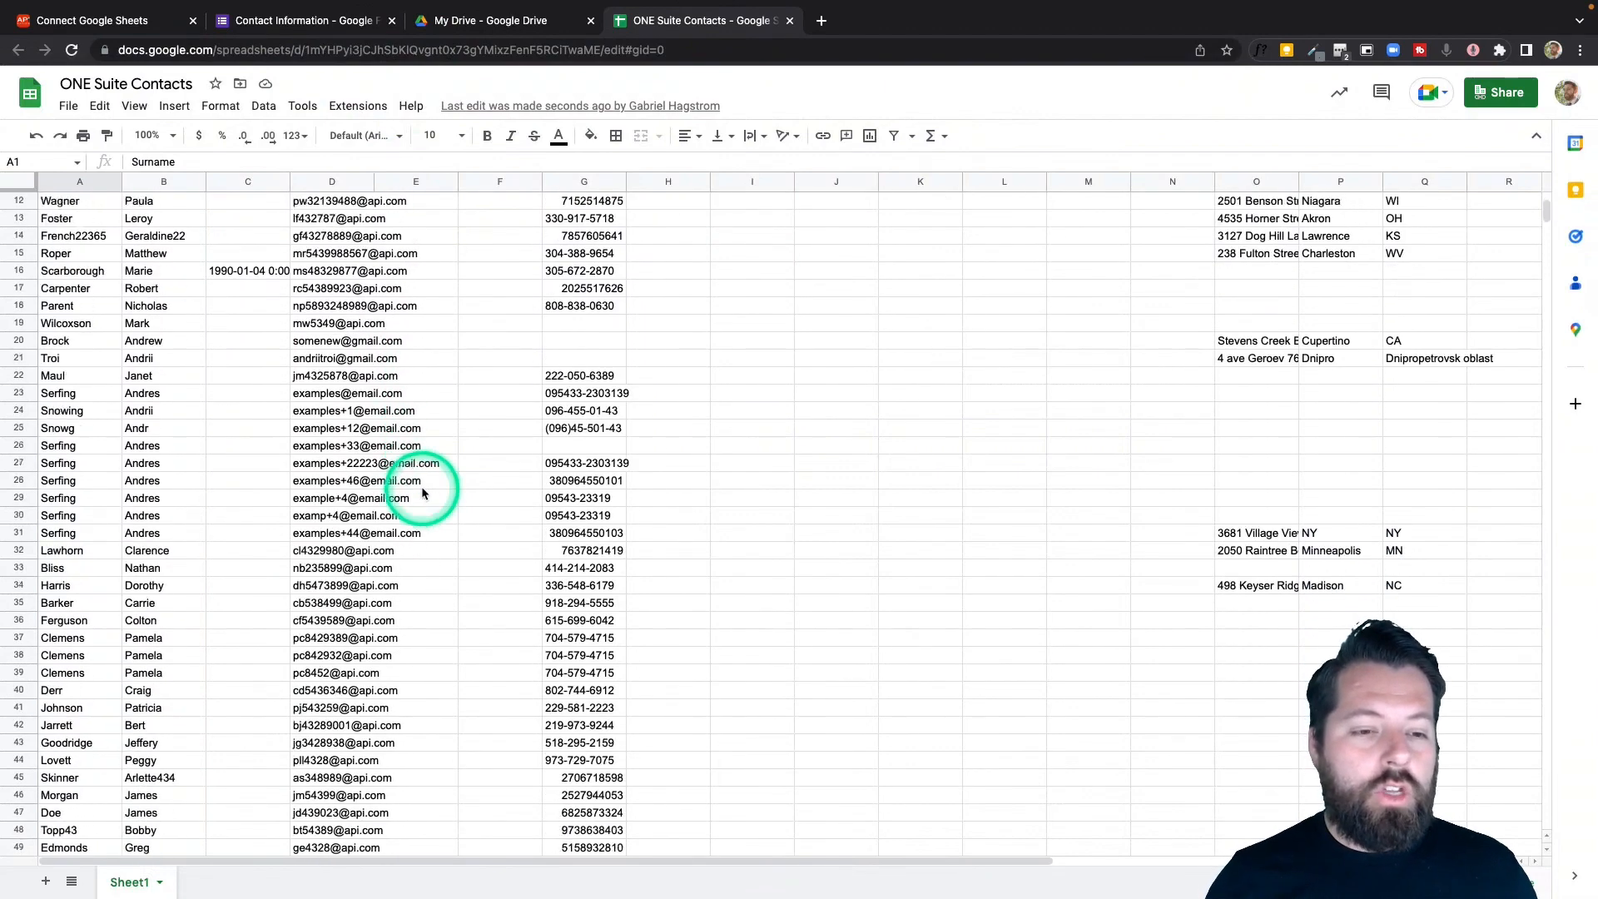
pyautogui.scroll(-13, 397, 579)
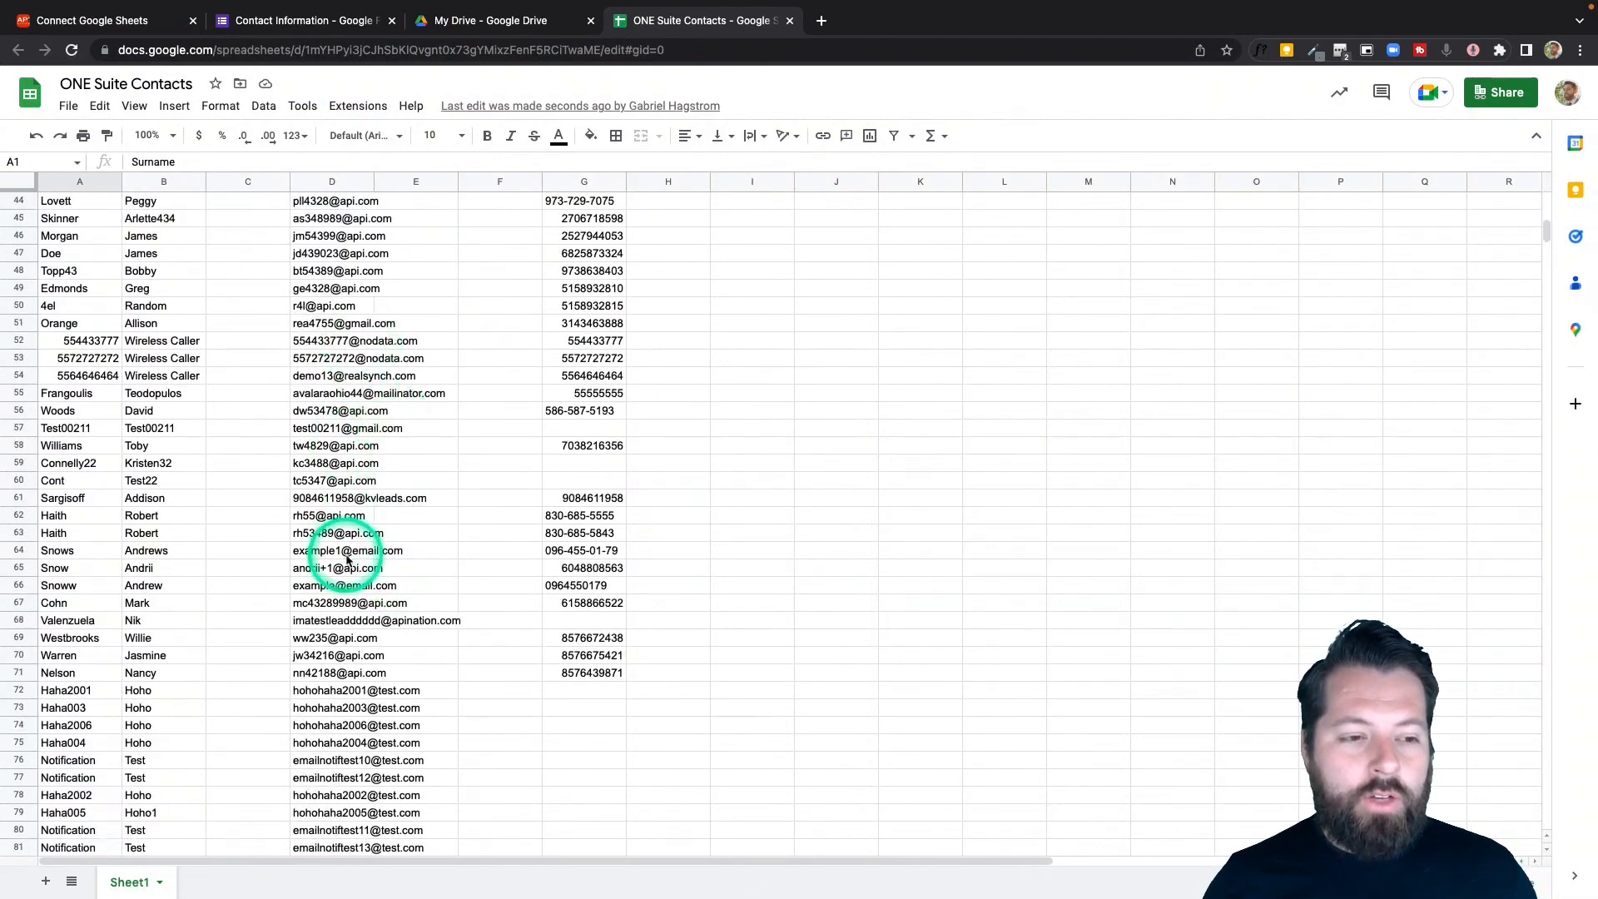
pyautogui.scroll(-1, 348, 559)
pyautogui.scroll(-1, 213, 579)
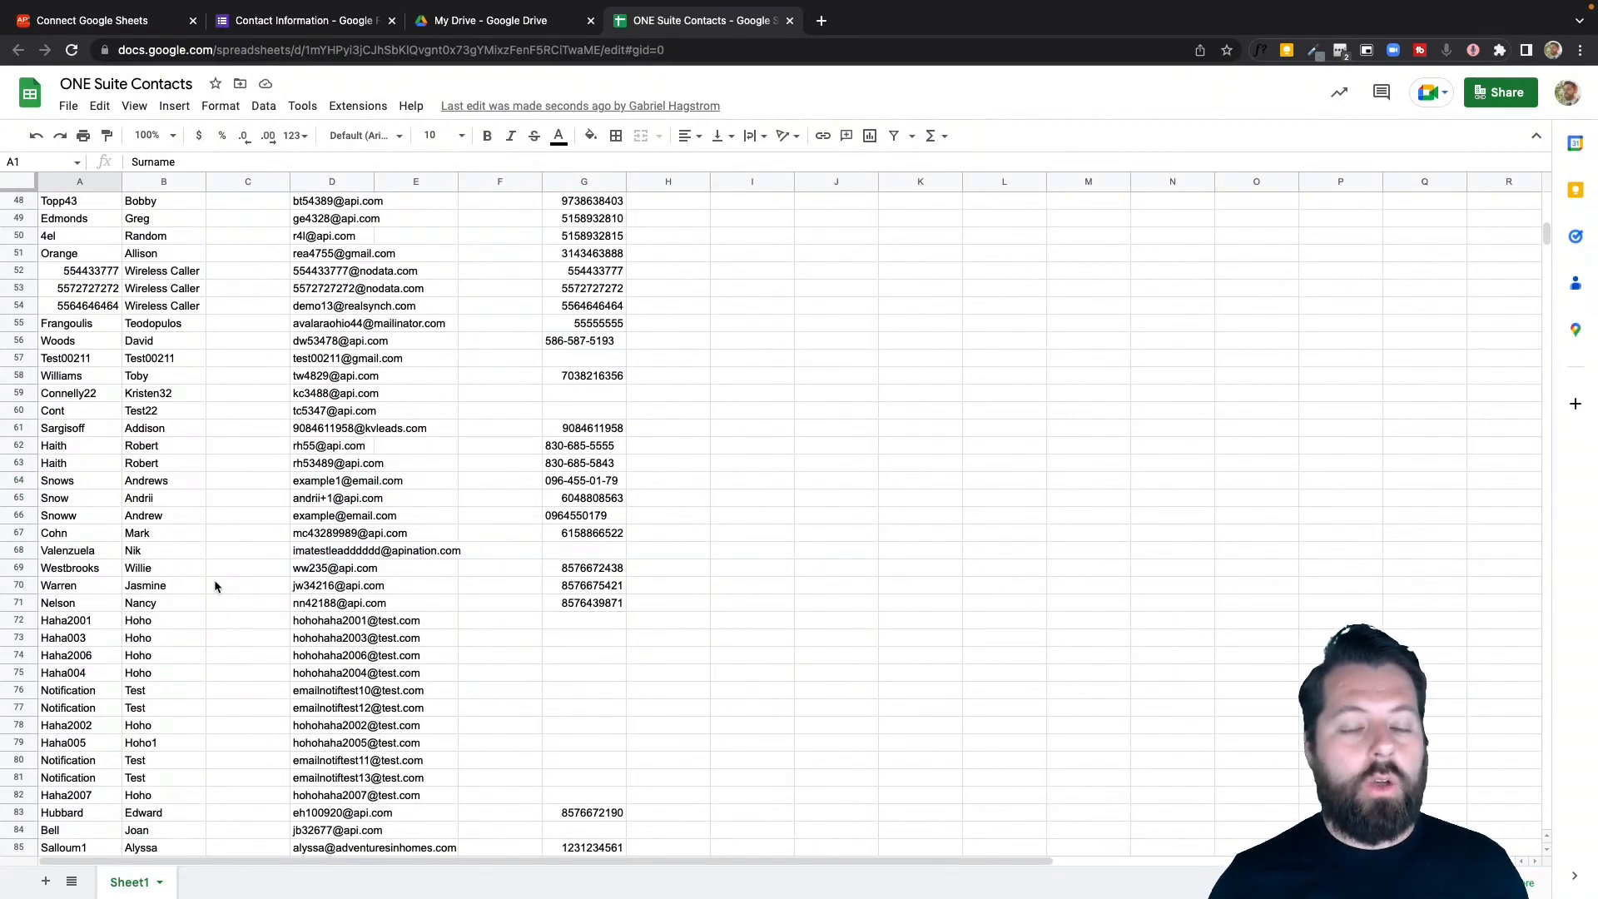
pyautogui.scroll(-2, 320, 581)
pyautogui.scroll(1, 320, 581)
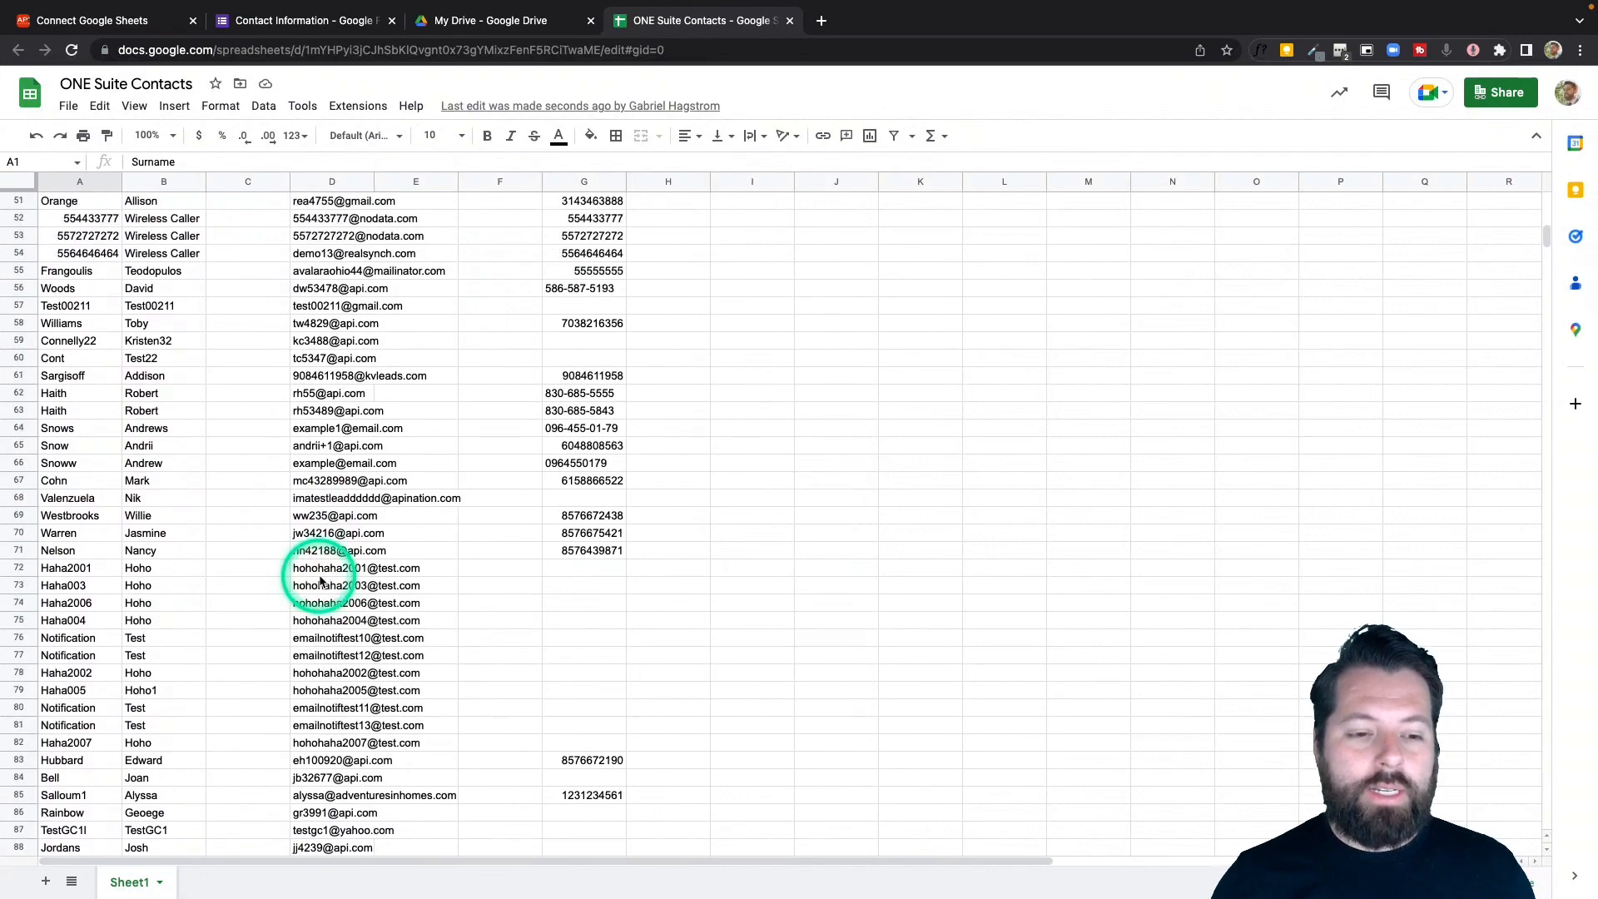
pyautogui.scroll(15, 320, 581)
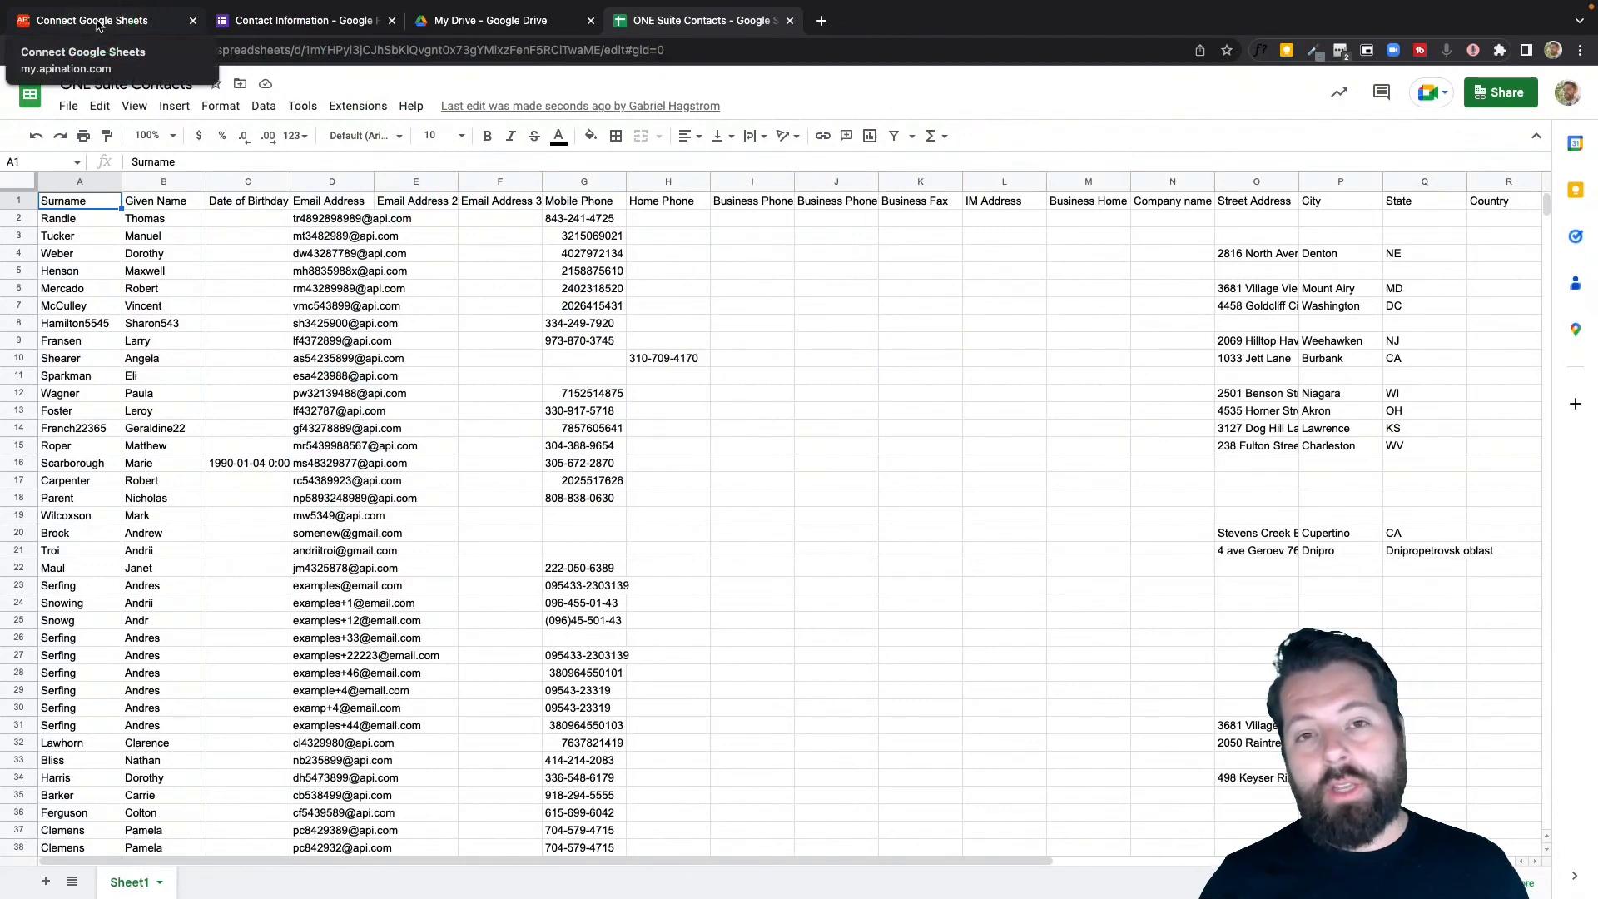
pyautogui.click(126, 24)
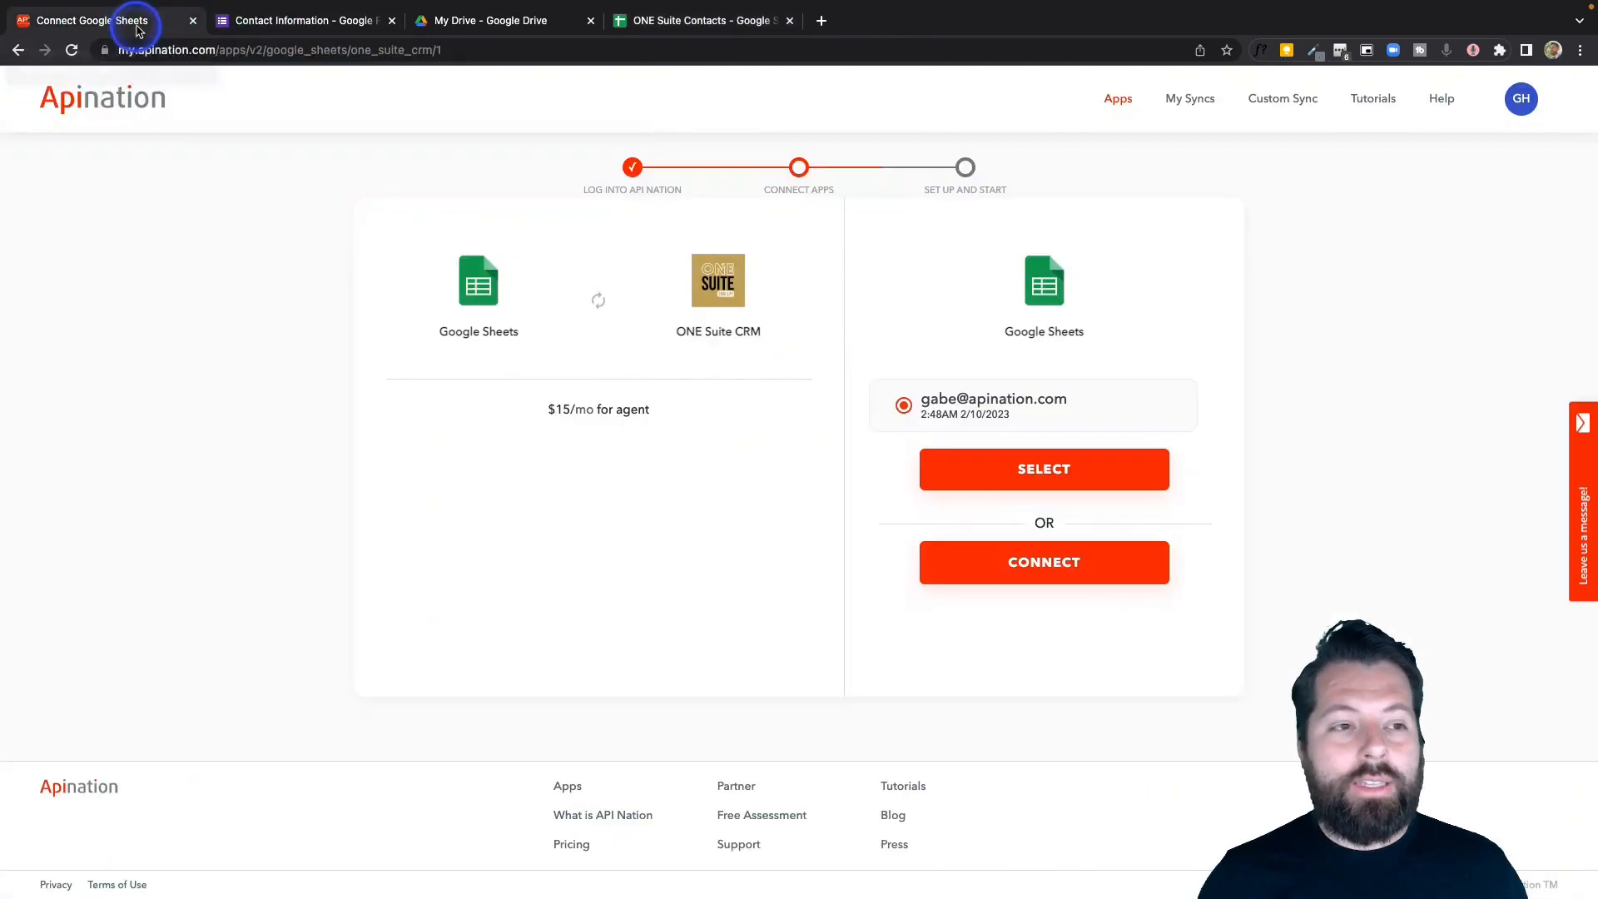
# Step: Link the Contact Information Google Form's responses to a new spreadsheet named "ONE Suite Sync"
pyautogui.click(300, 25)
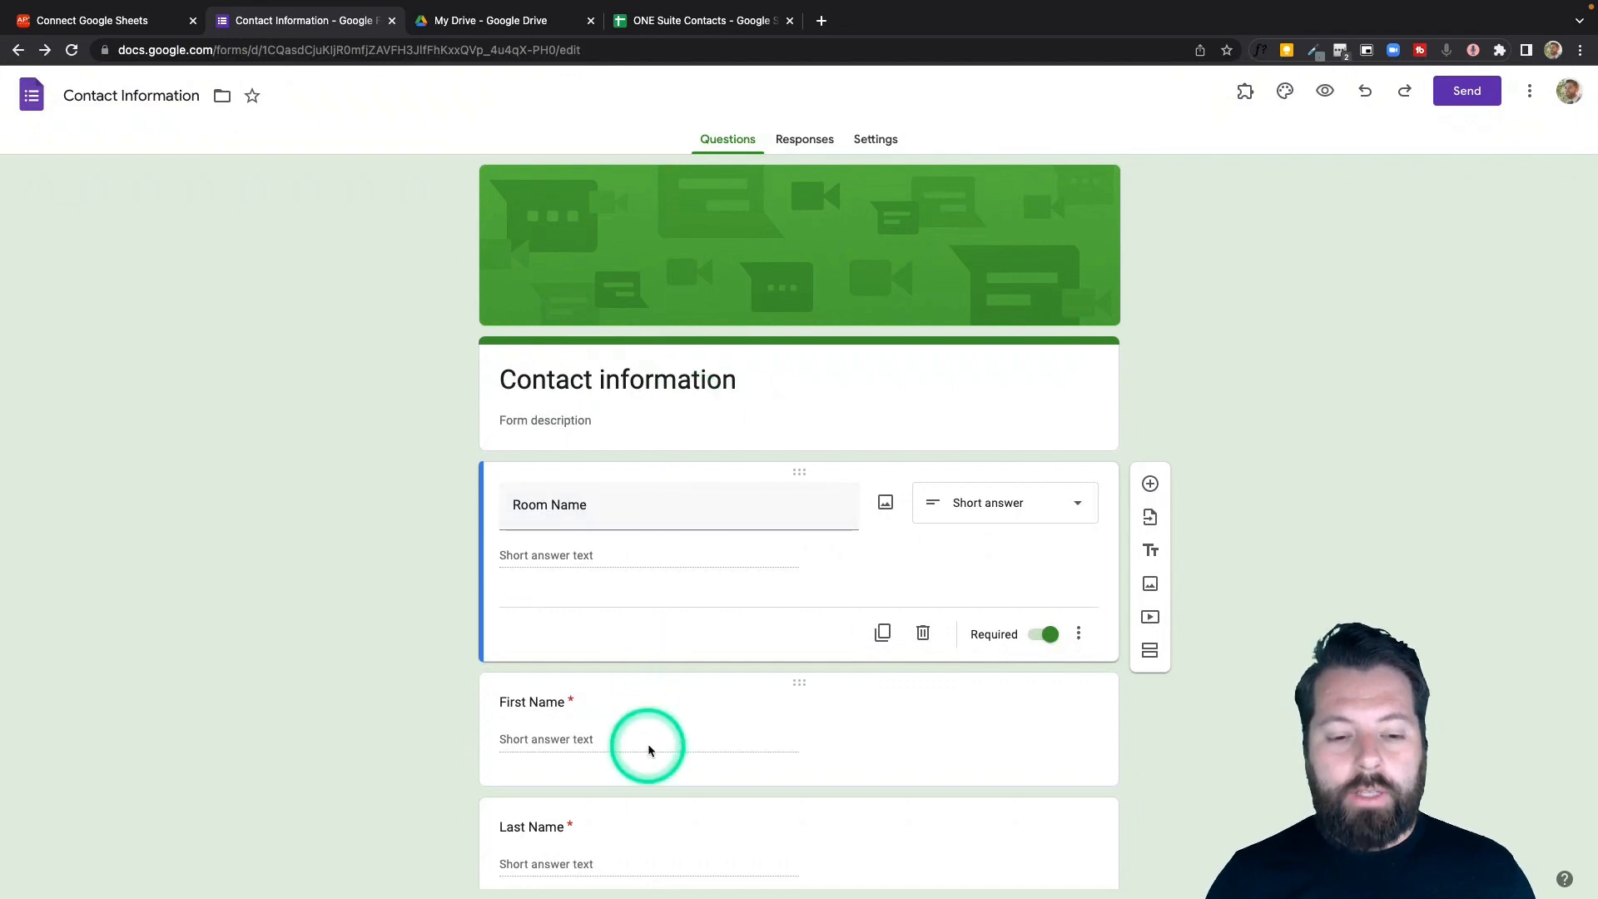
pyautogui.scroll(-3, 648, 732)
pyautogui.scroll(4, 647, 724)
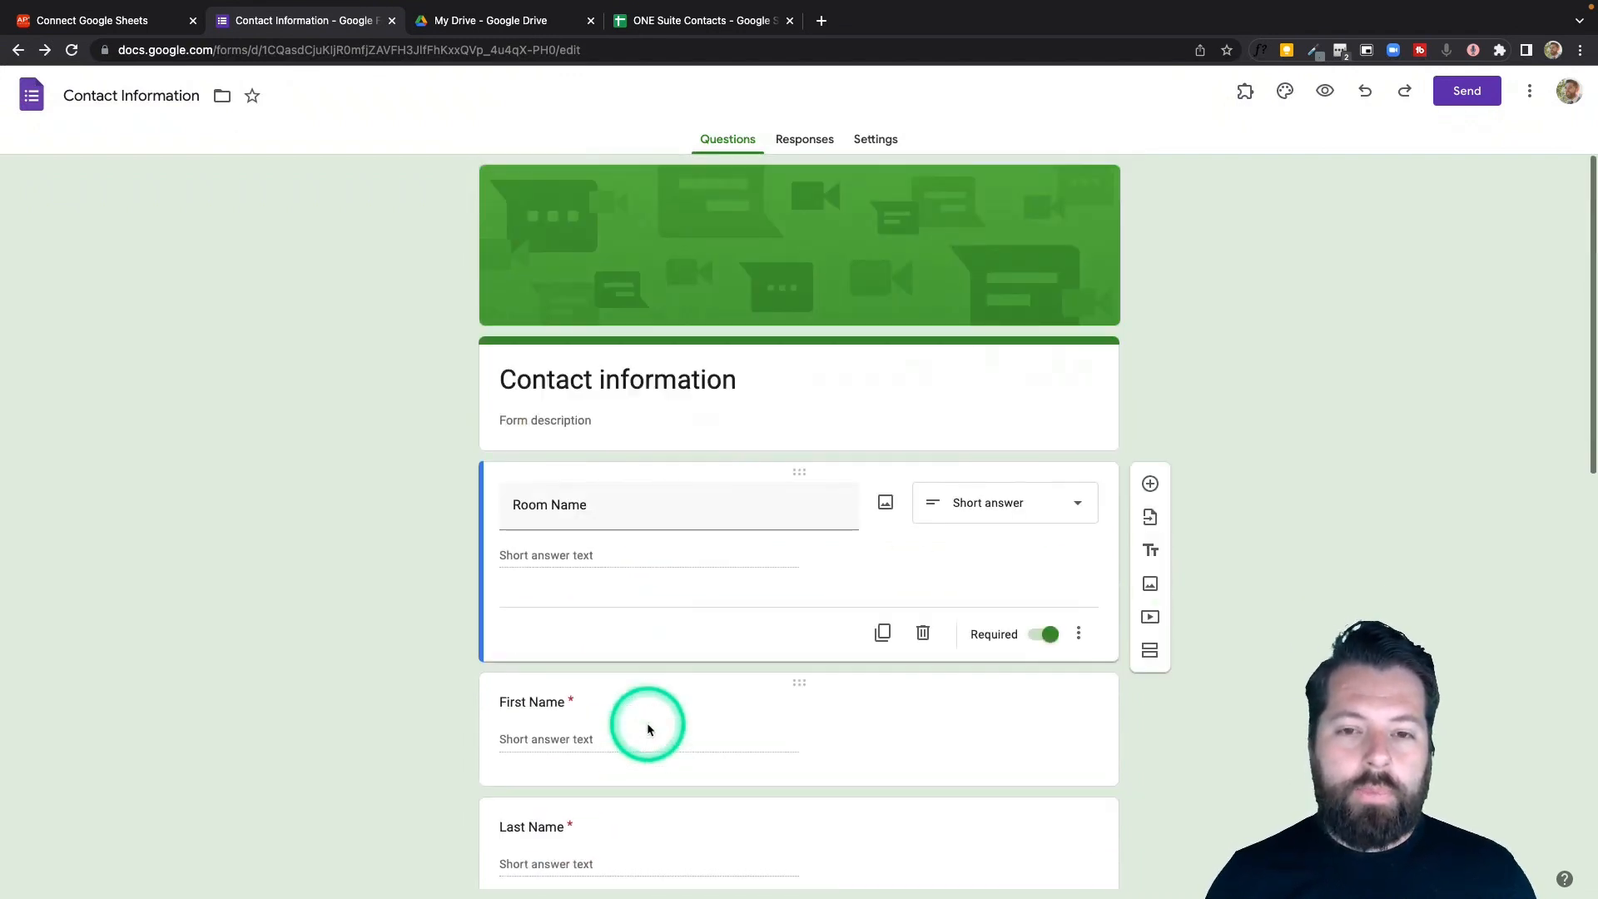
pyautogui.click(795, 142)
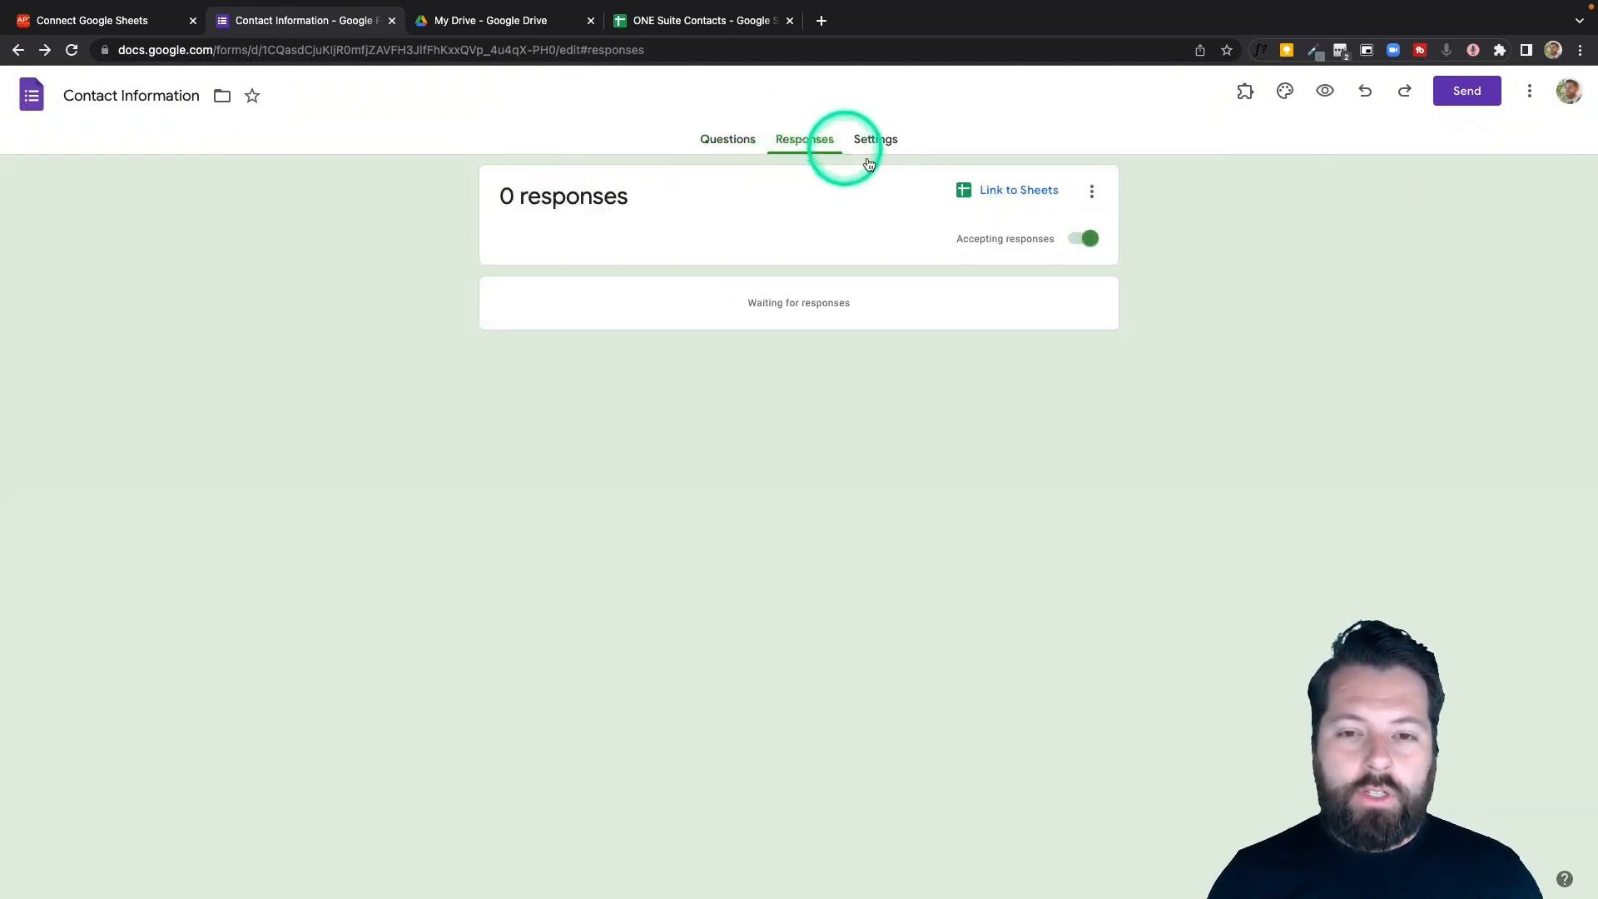
pyautogui.click(1001, 192)
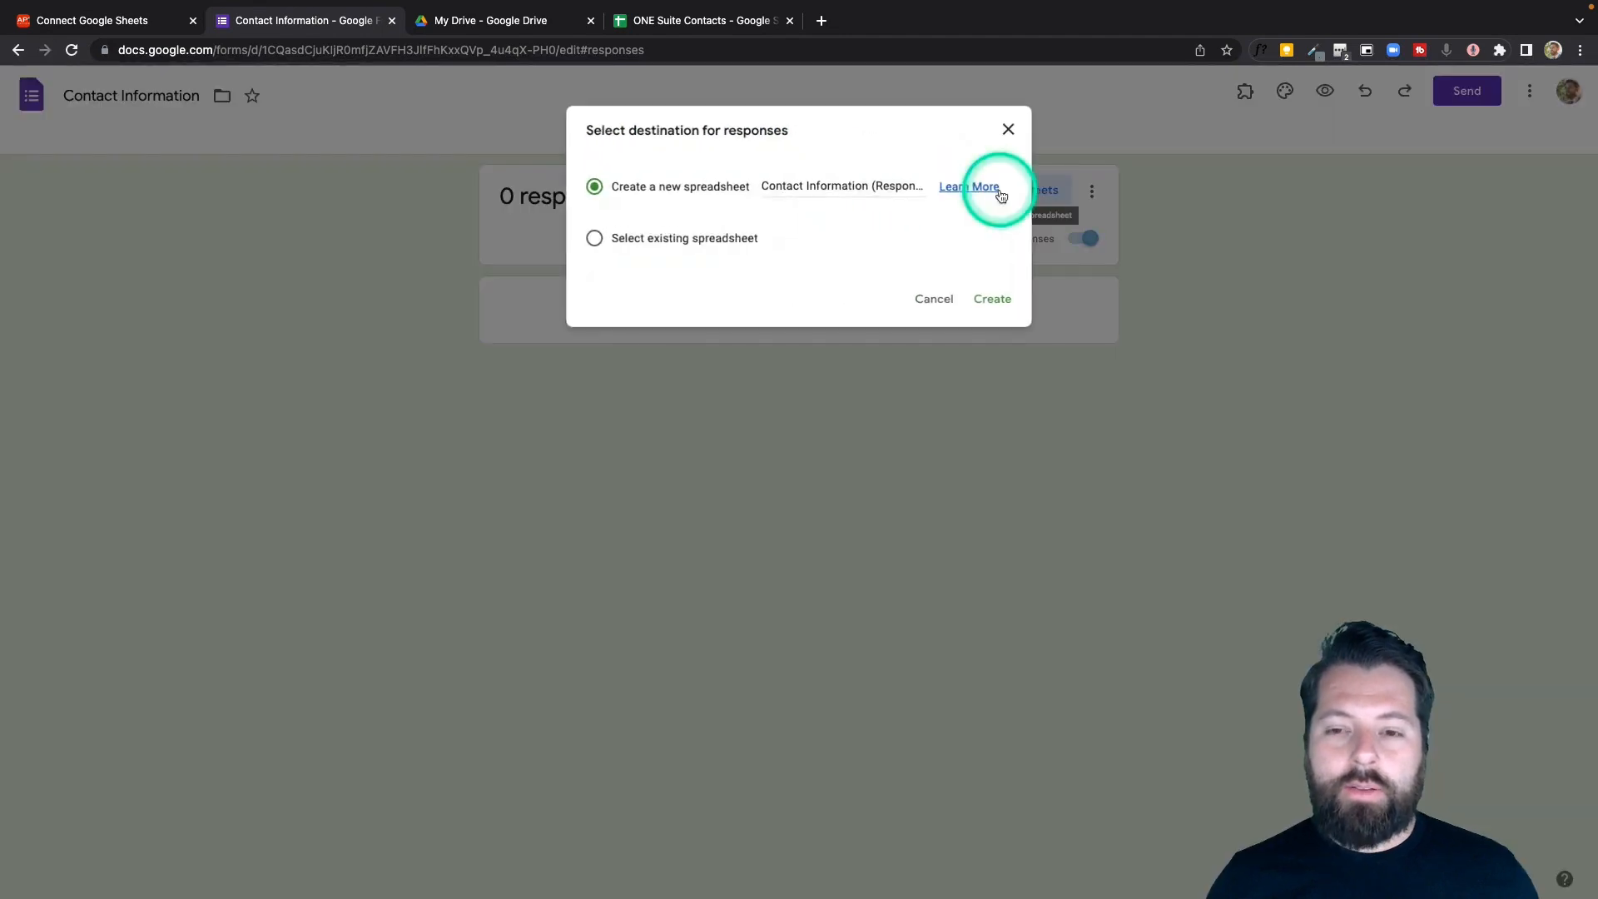
pyautogui.click(870, 186)
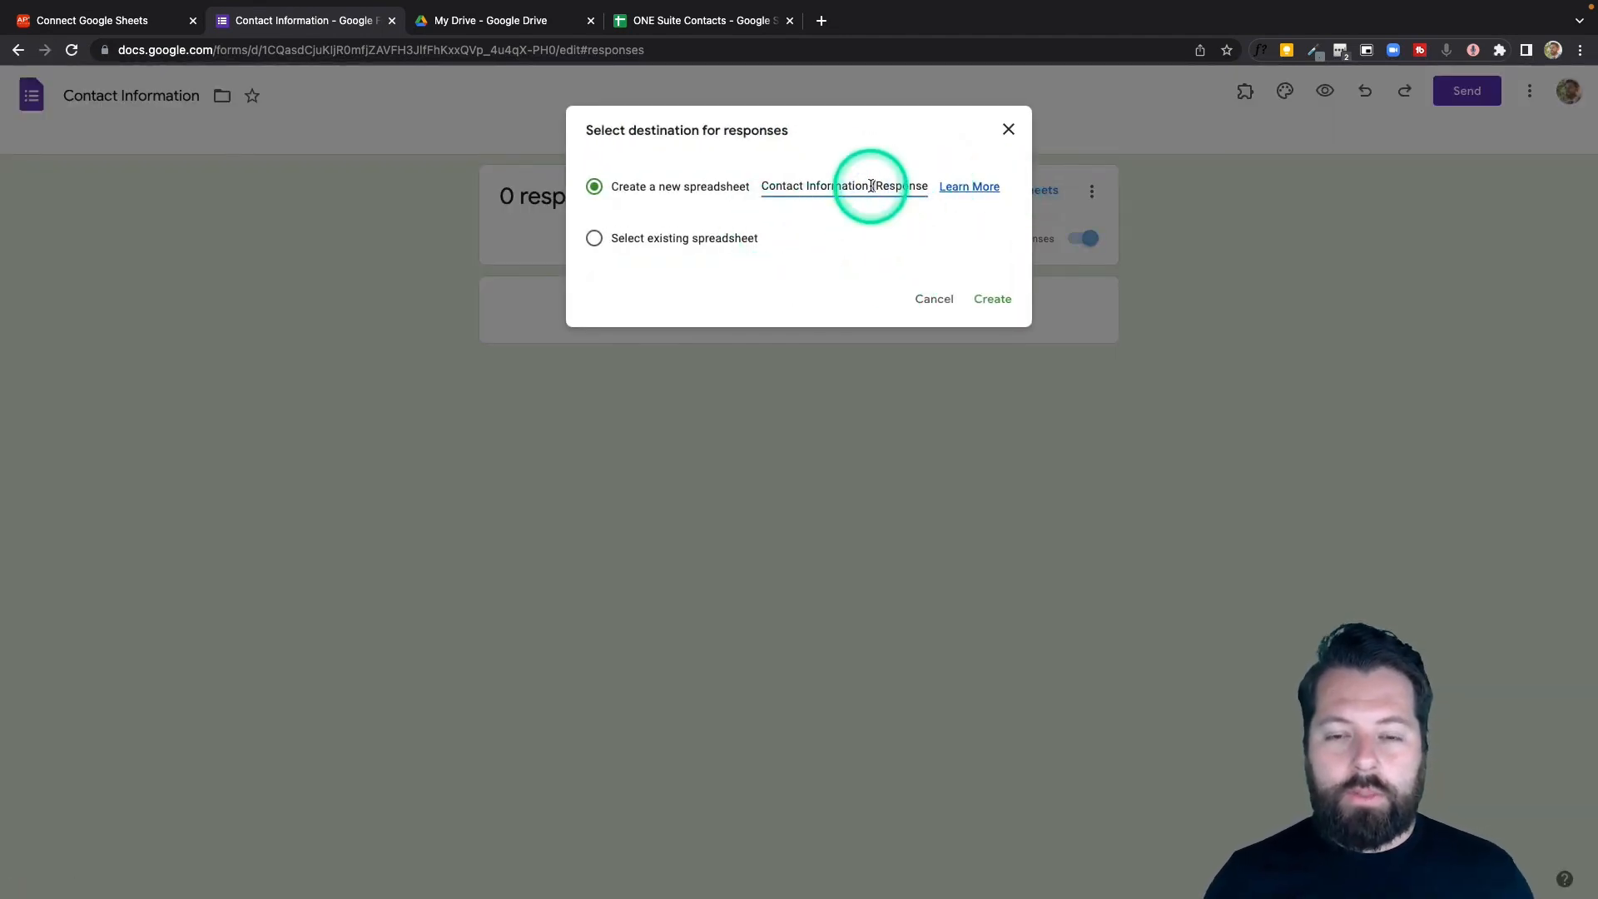
pyautogui.tripleClick(870, 185)
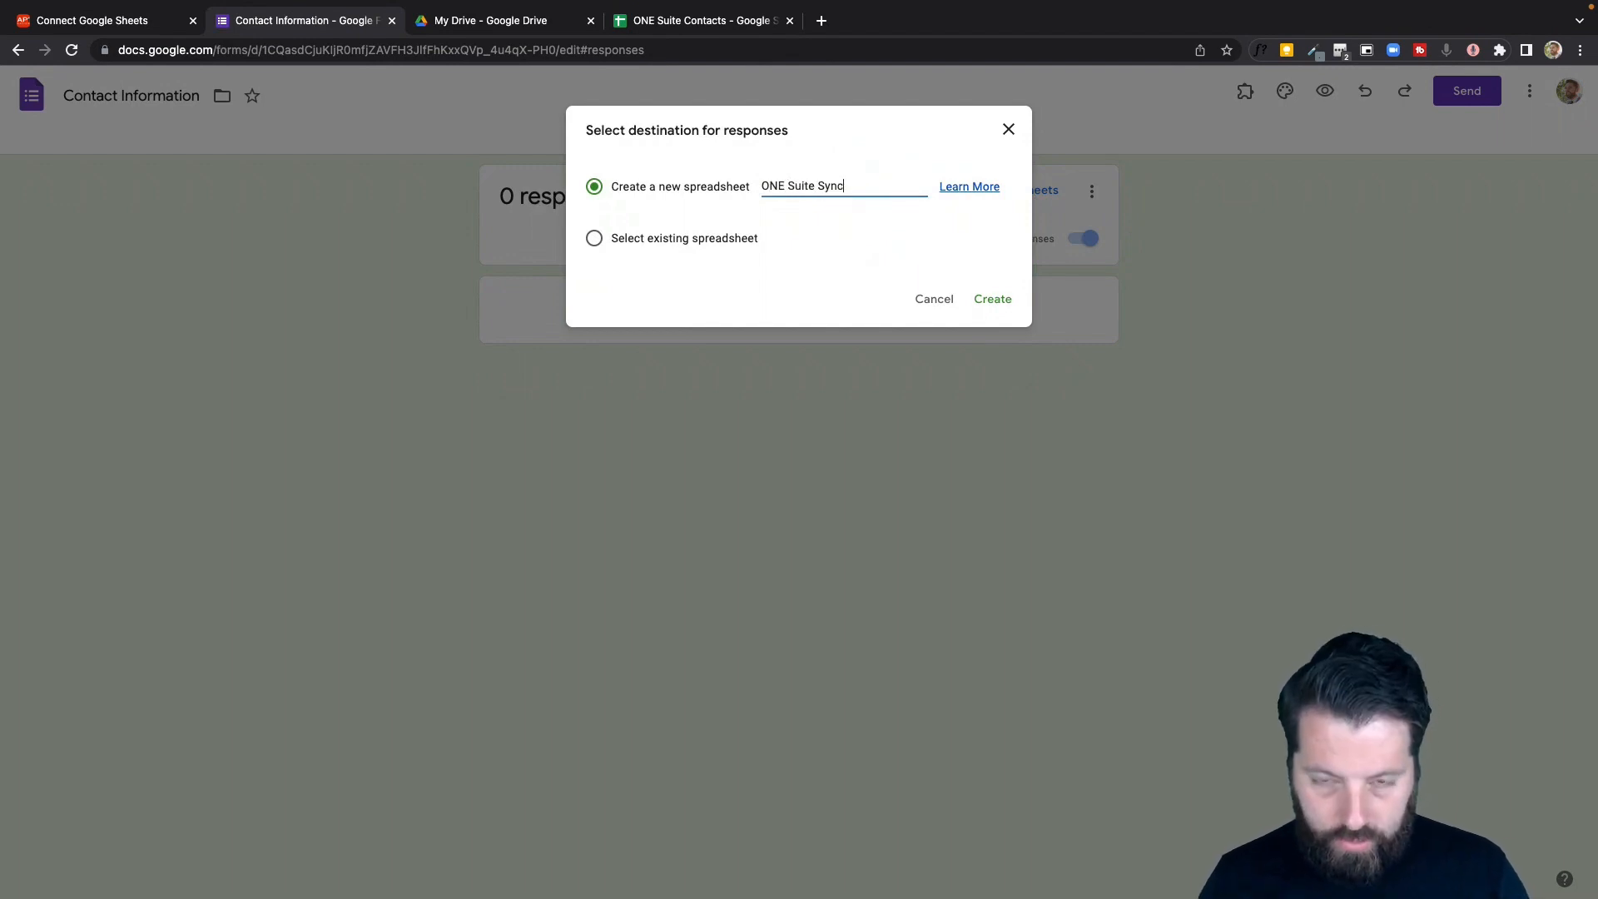
pyautogui.click(993, 300)
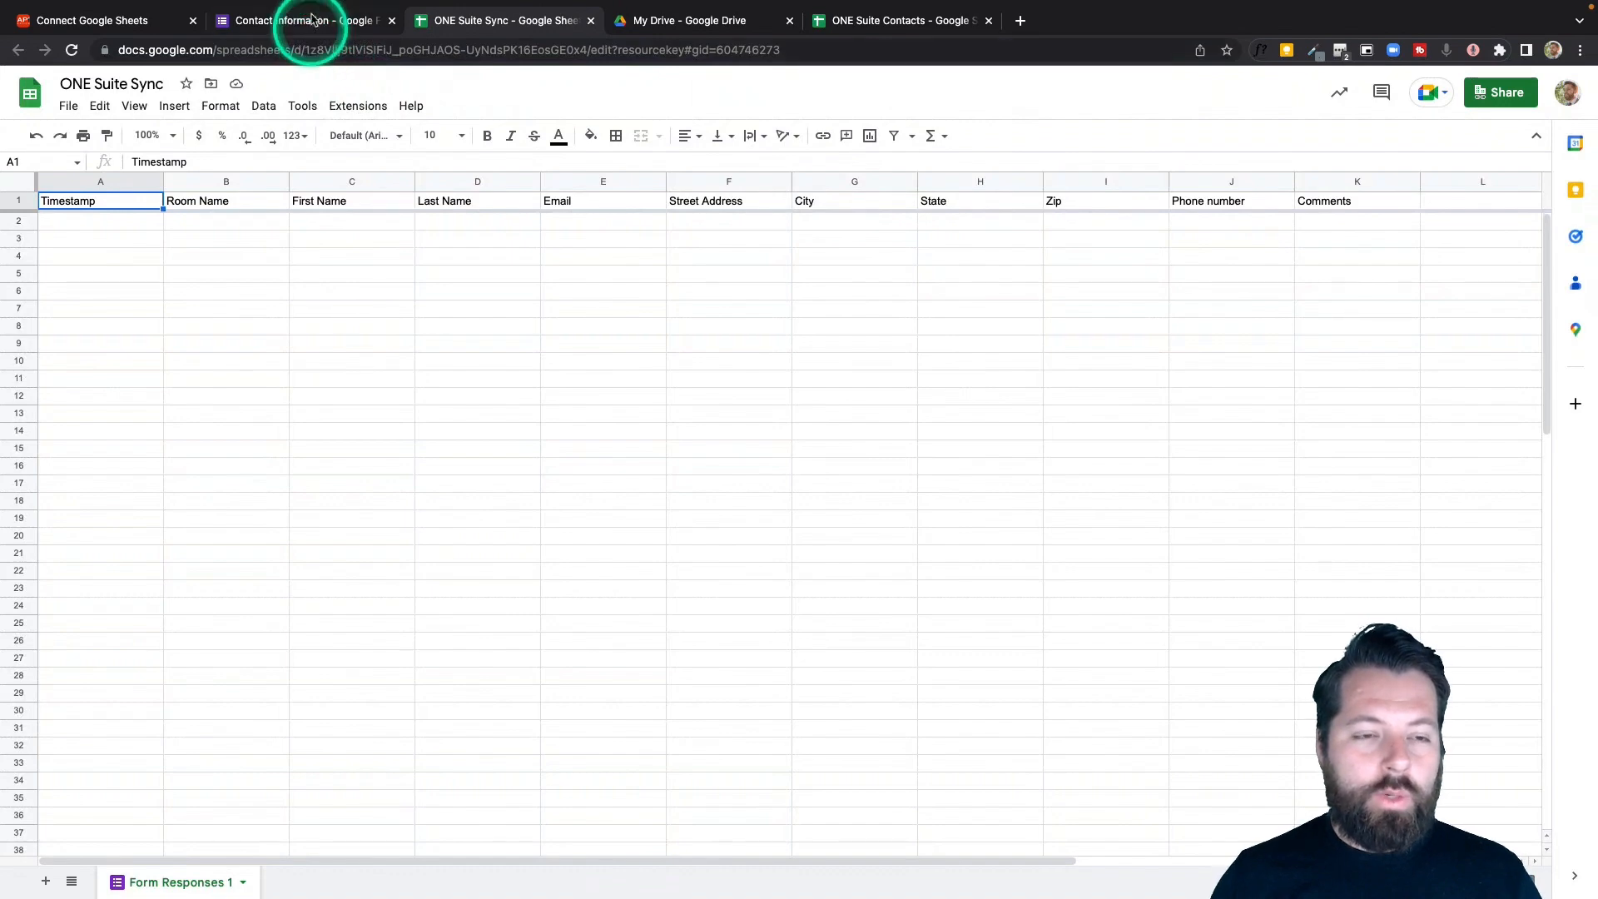
# Step: Compare the Contact Information form's questions with the column headers of the ONE Suite Sync spreadsheet
pyautogui.click(314, 19)
pyautogui.click(729, 140)
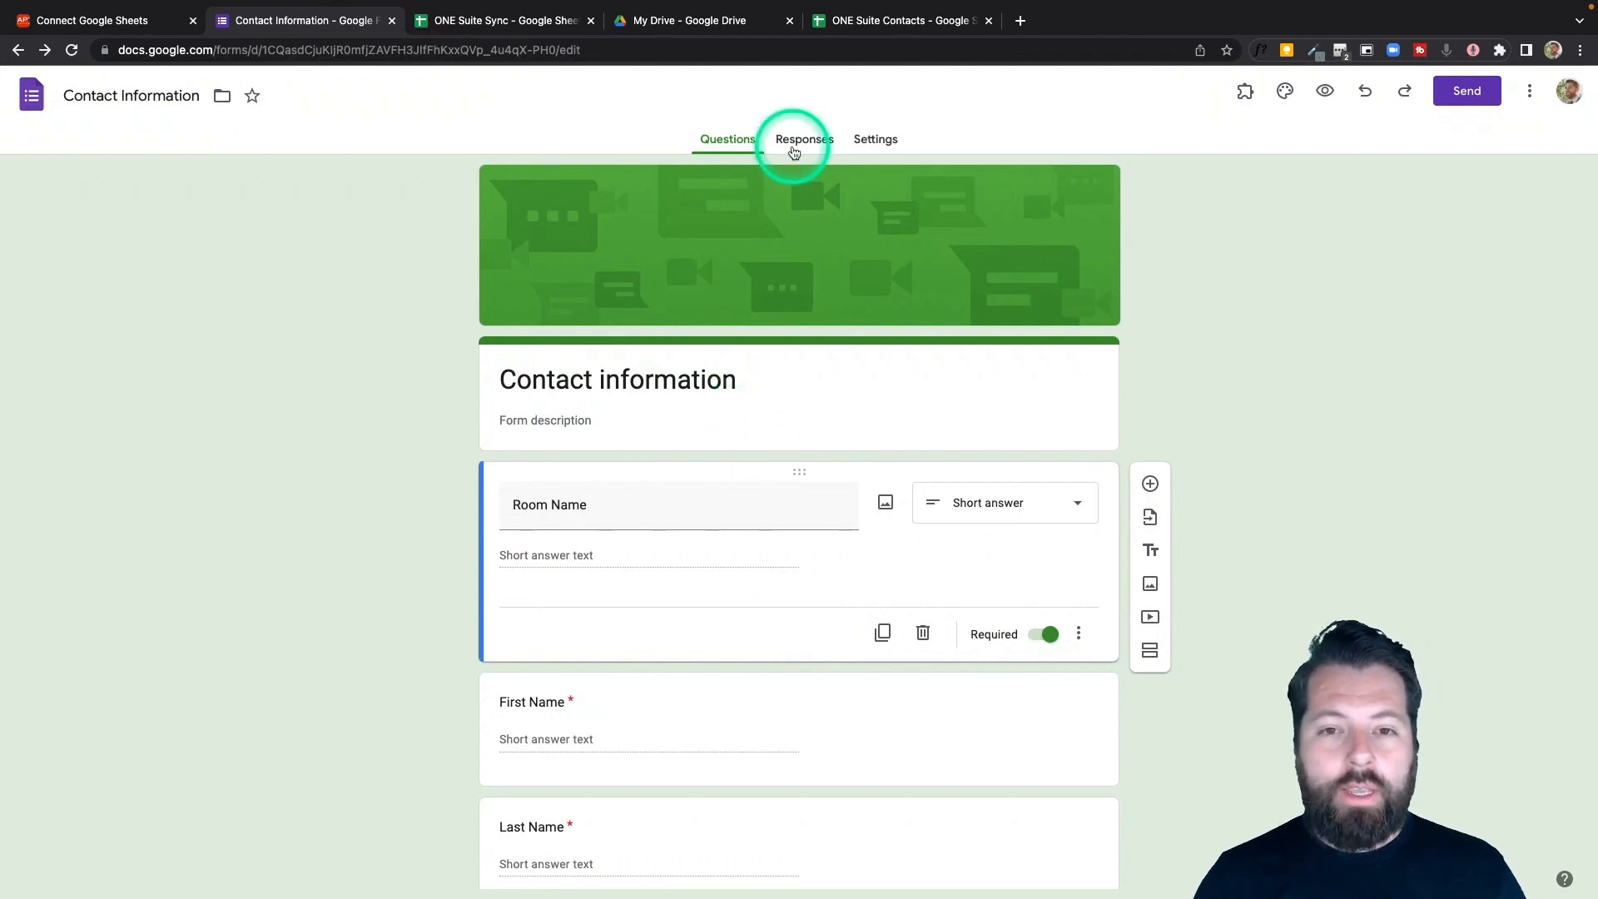
pyautogui.click(540, 22)
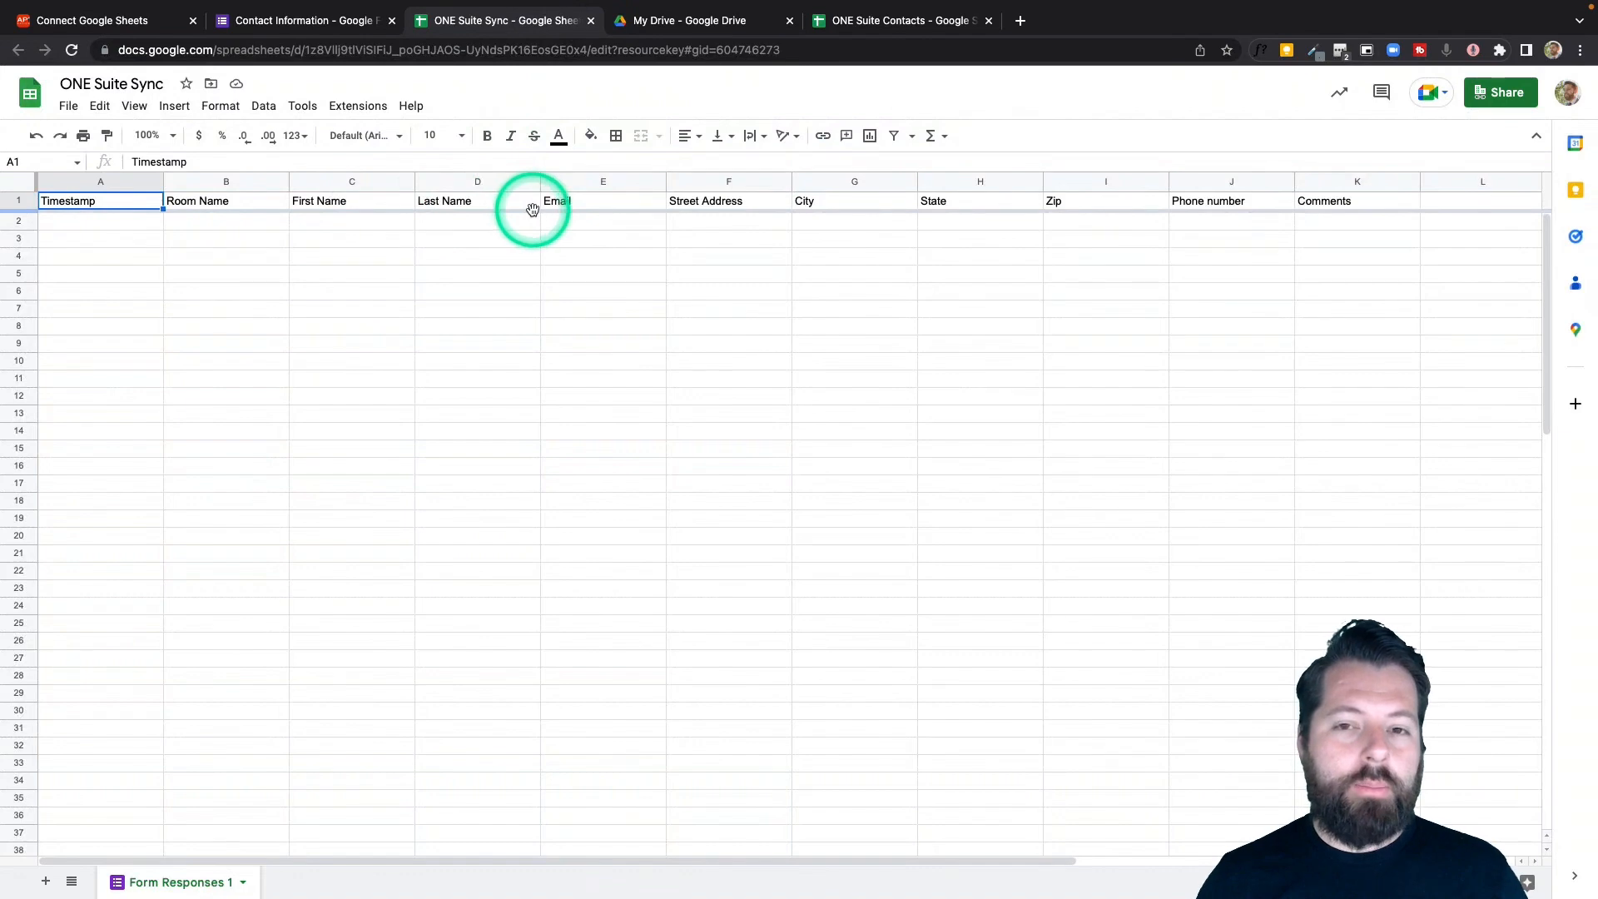
# Step: In the Apination sync setup, select the already connected Google Sheets and ONE Suite CRM accounts
pyautogui.click(125, 20)
pyautogui.click(1040, 468)
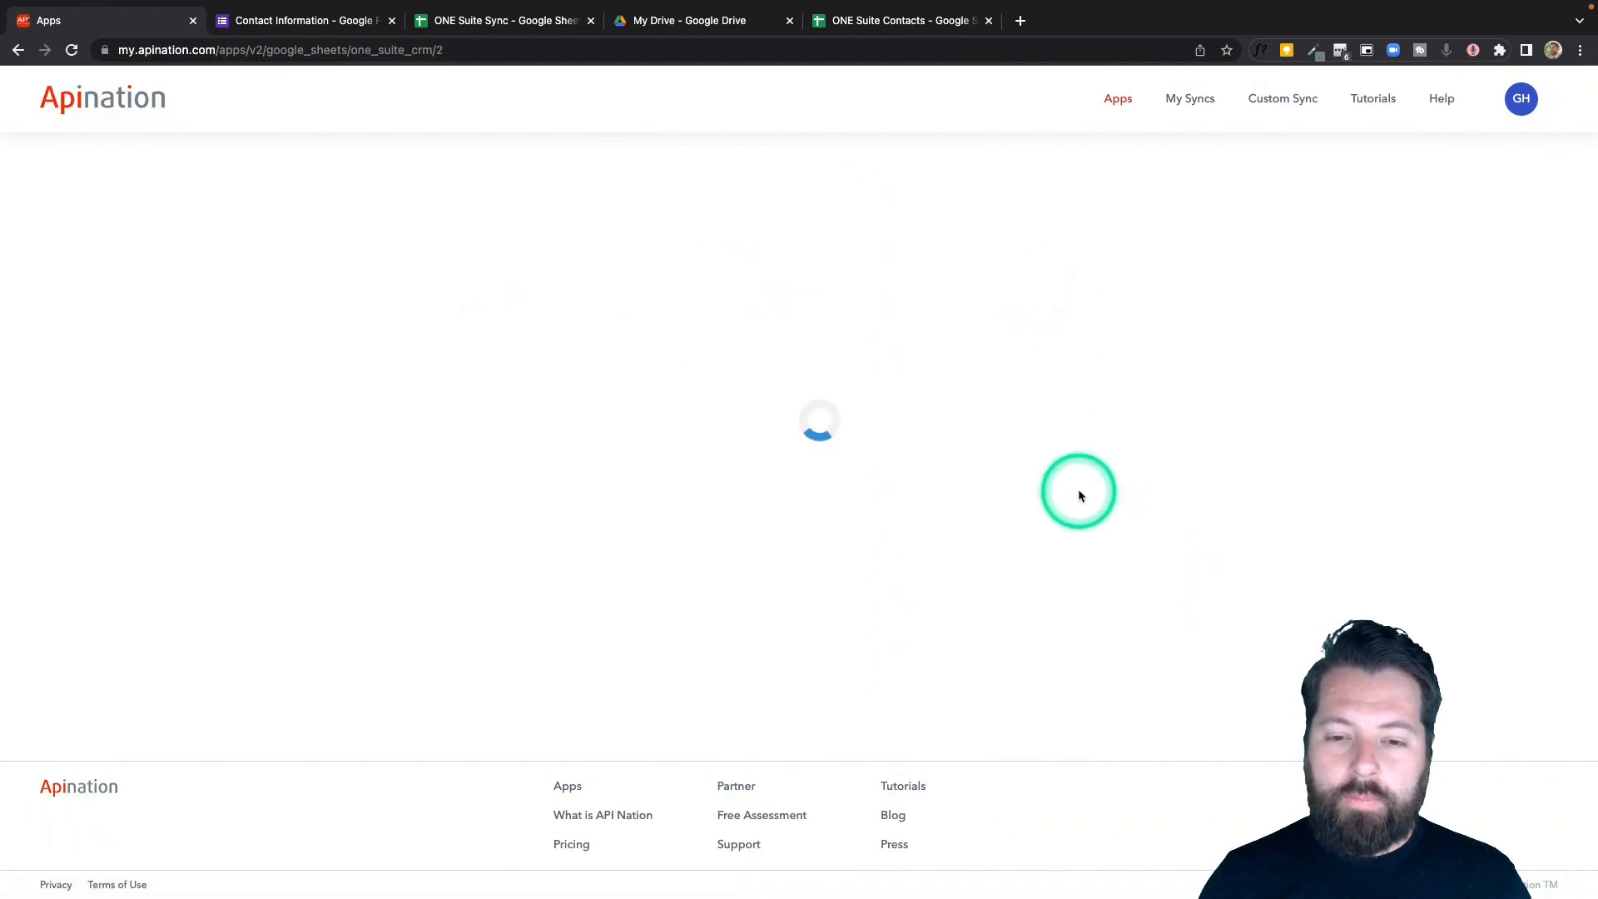
pyautogui.click(1080, 472)
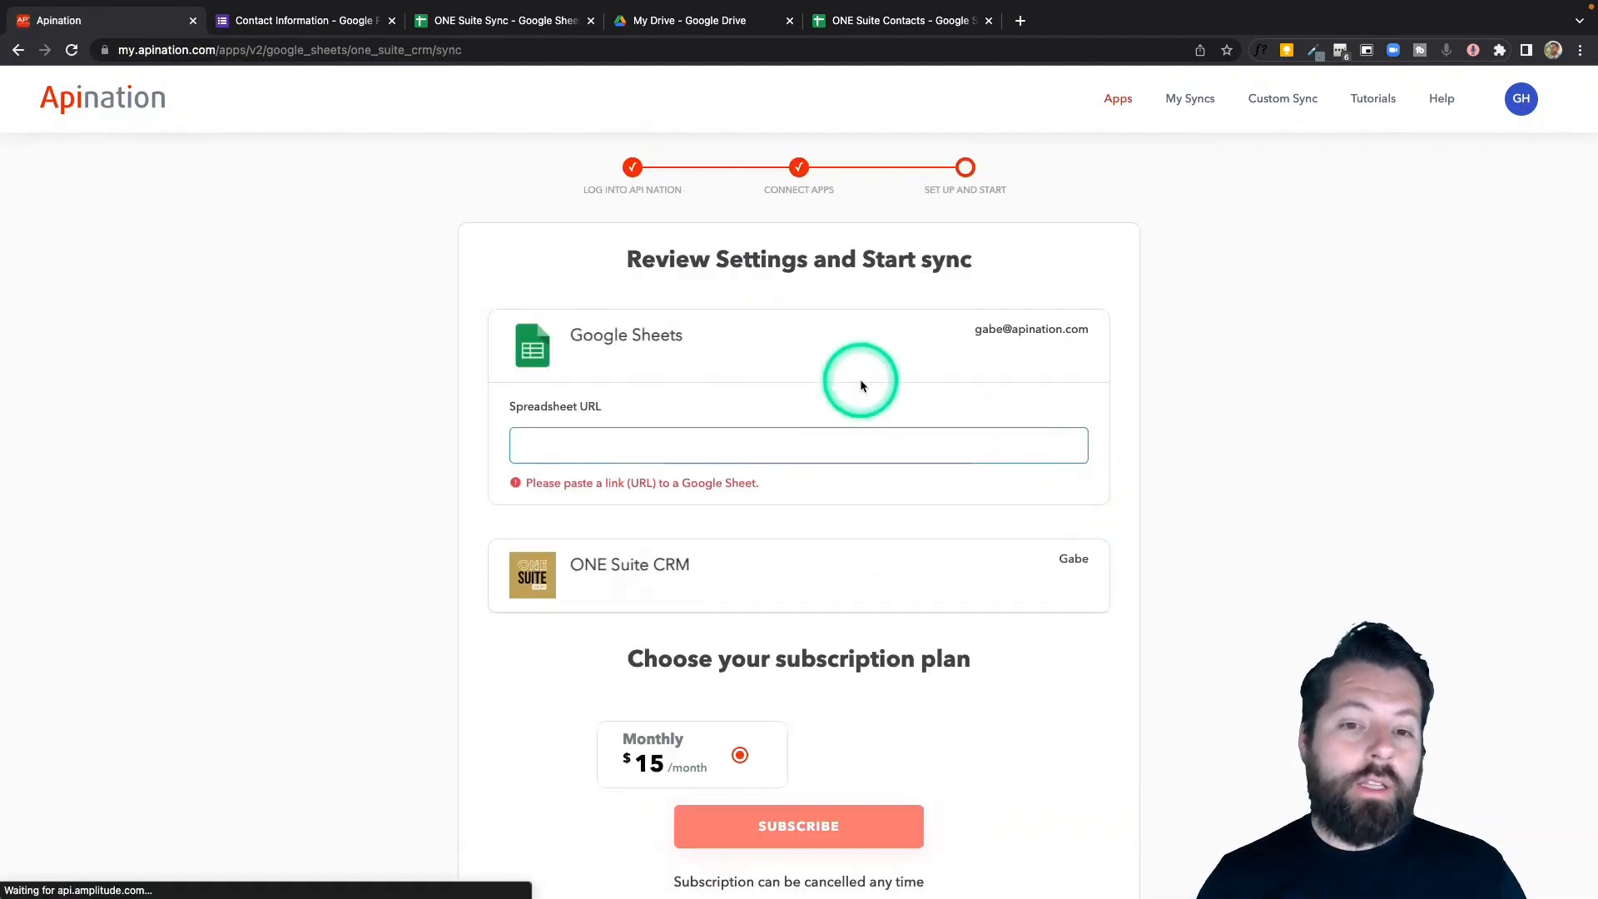
# Step: Copy the ONE Suite Sync spreadsheet's URL into the sync's Spreadsheet URL setting and subscribe to the Monthly plan
pyautogui.click(491, 22)
pyautogui.click(378, 50)
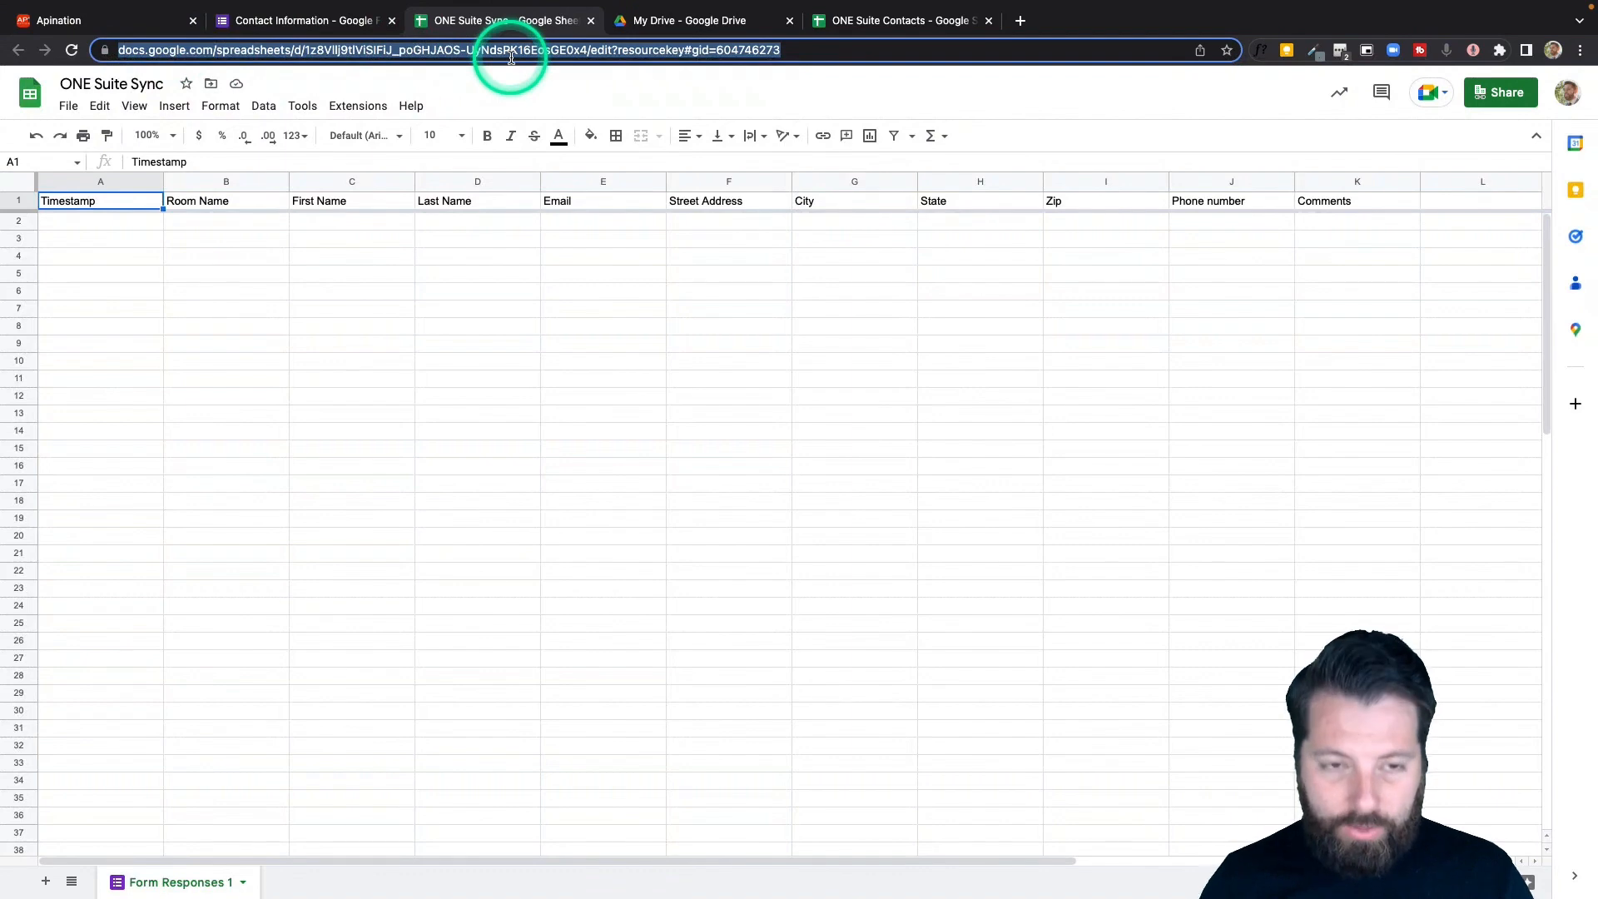
pyautogui.click(162, 31)
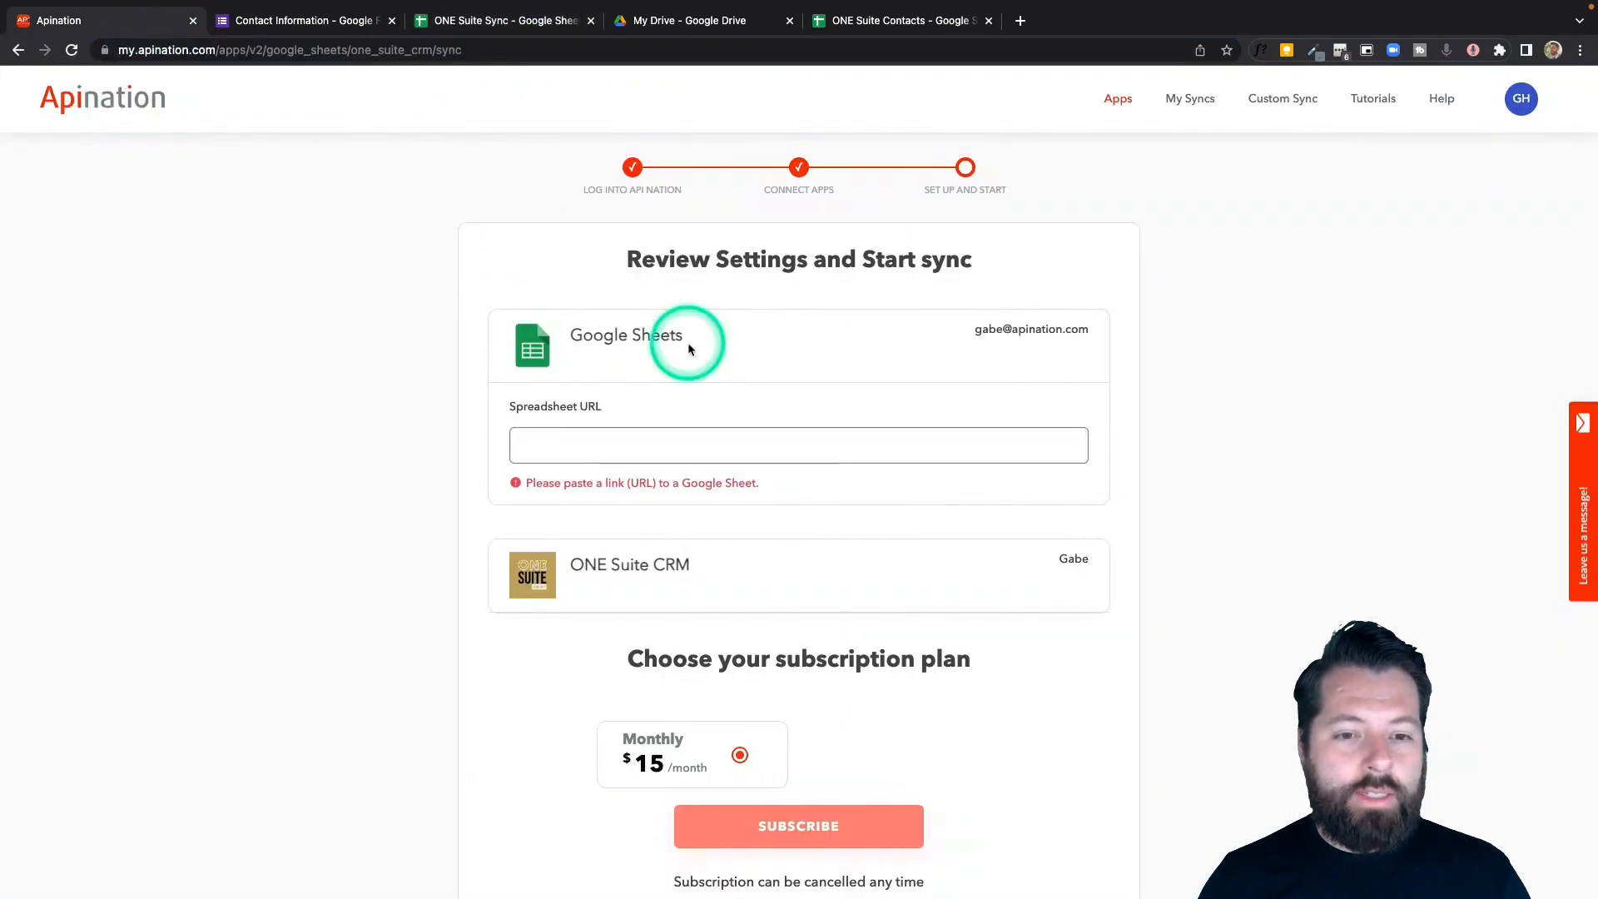
pyautogui.click(678, 453)
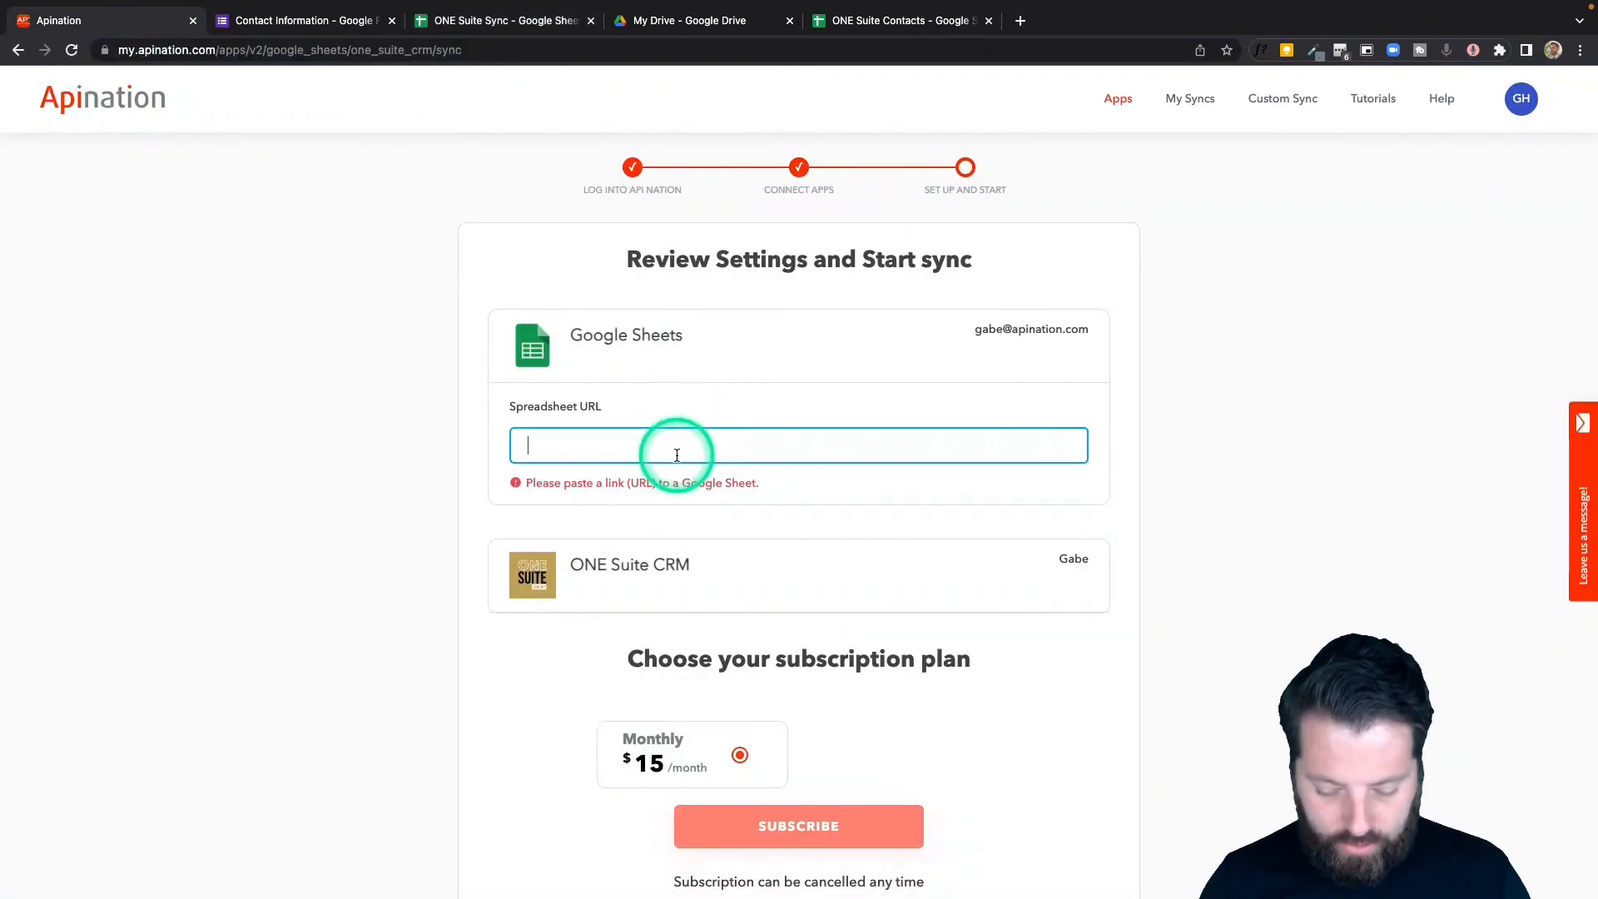
pyautogui.hotkey('ctrl', 'v')
pyautogui.click(819, 797)
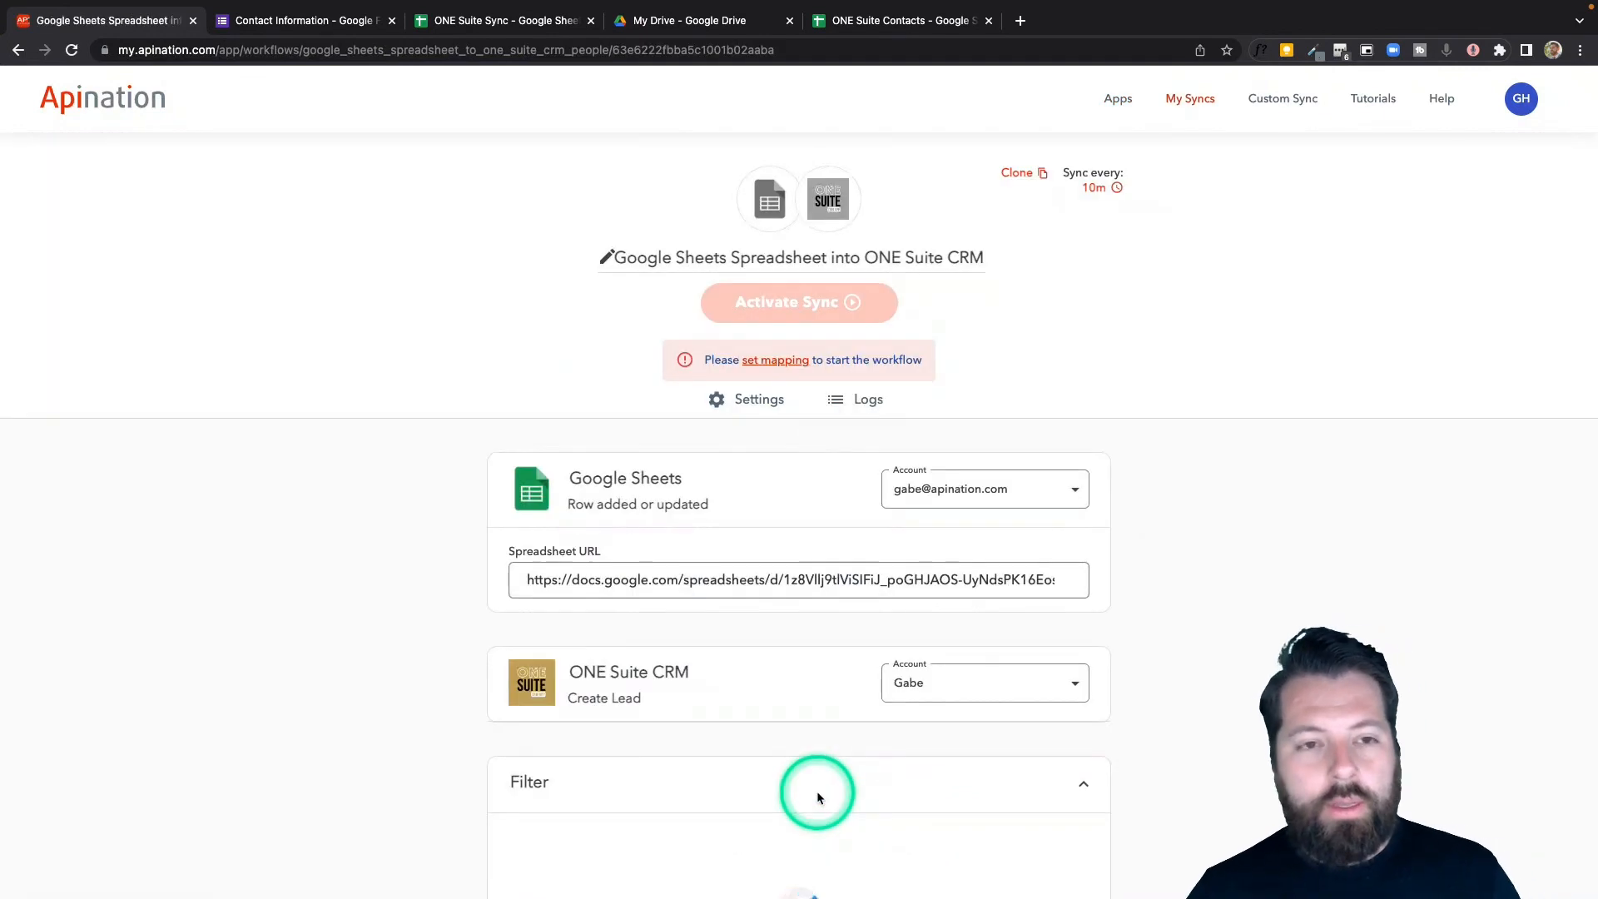
# Step: Map Lead Login Name to the Email column, Lead First Name to First Name, and Lead Last Name to Last Name
pyautogui.scroll(-3, 809, 581)
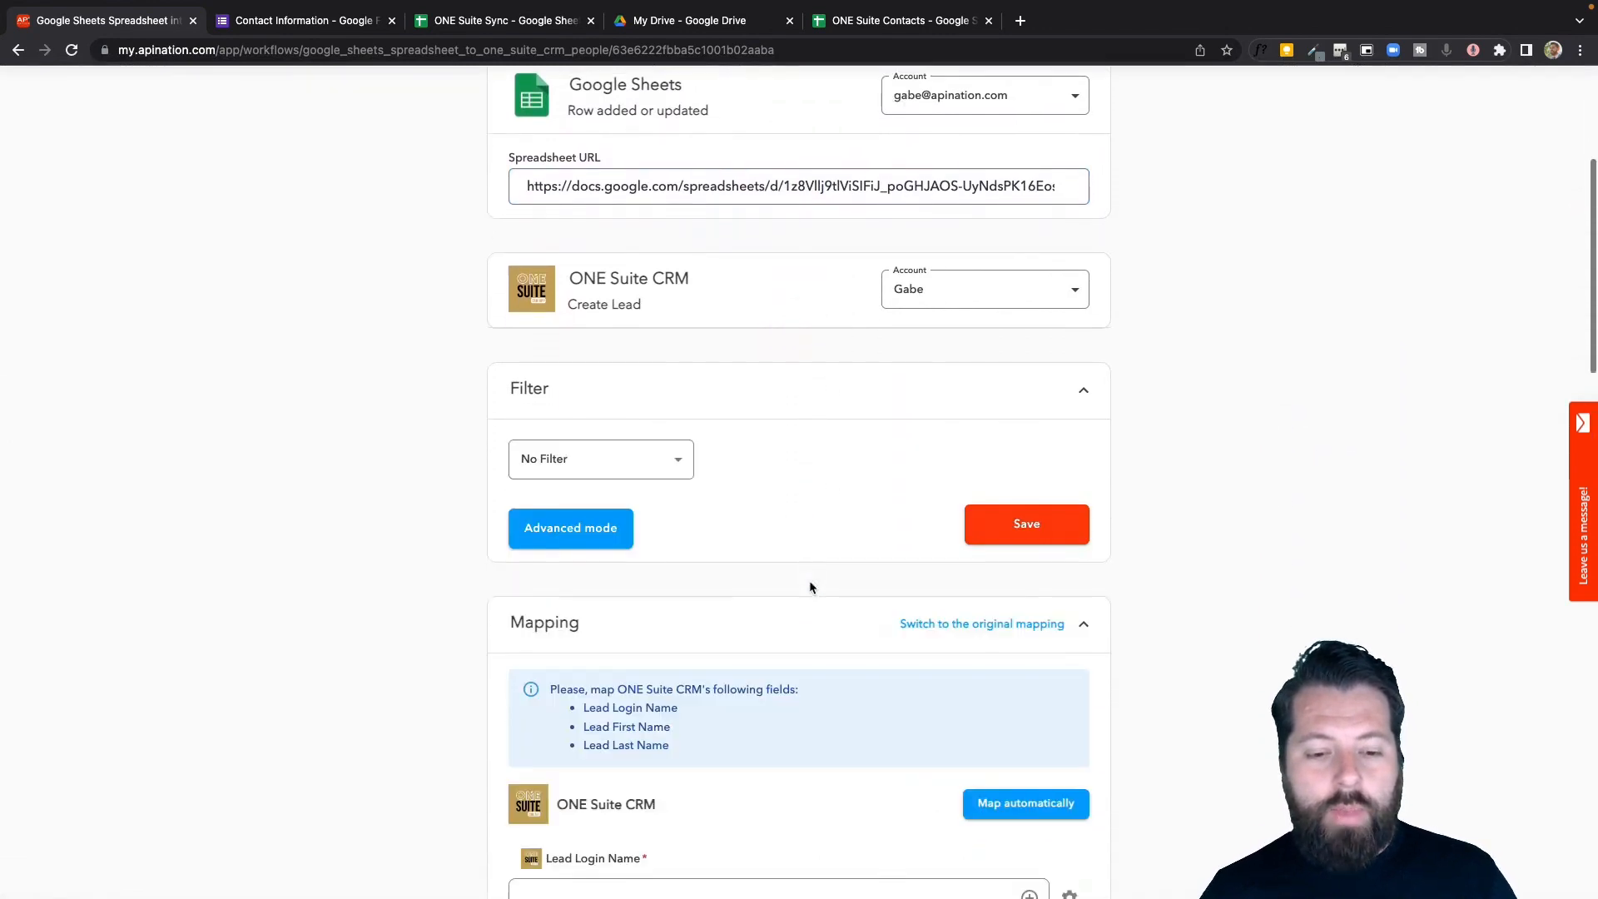
pyautogui.scroll(-8, 809, 587)
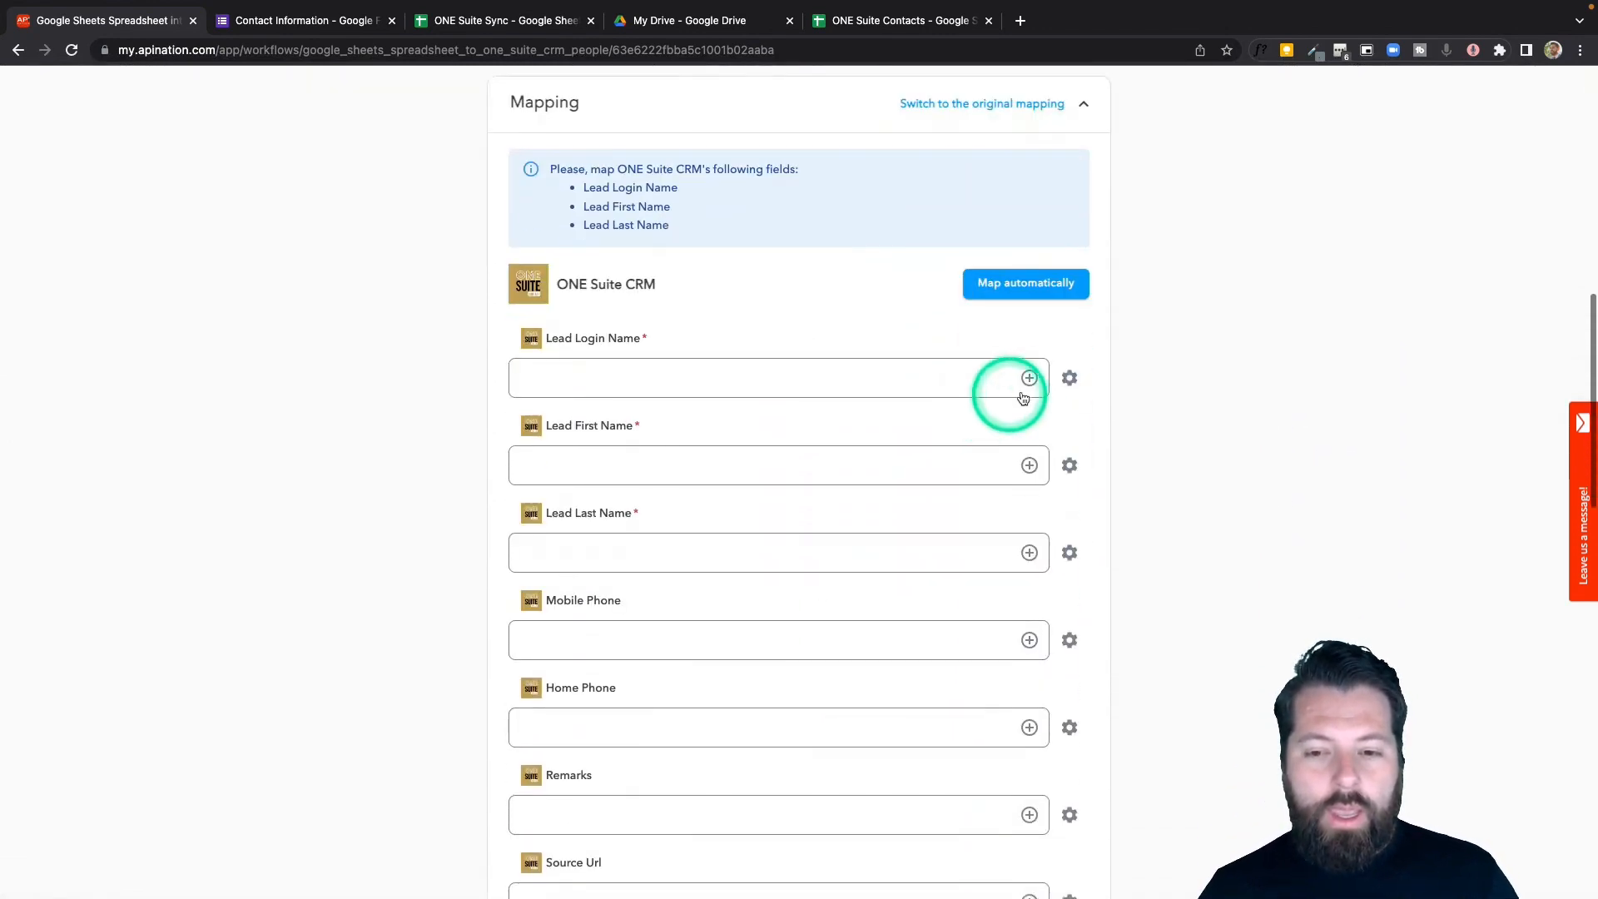
pyautogui.click(1029, 379)
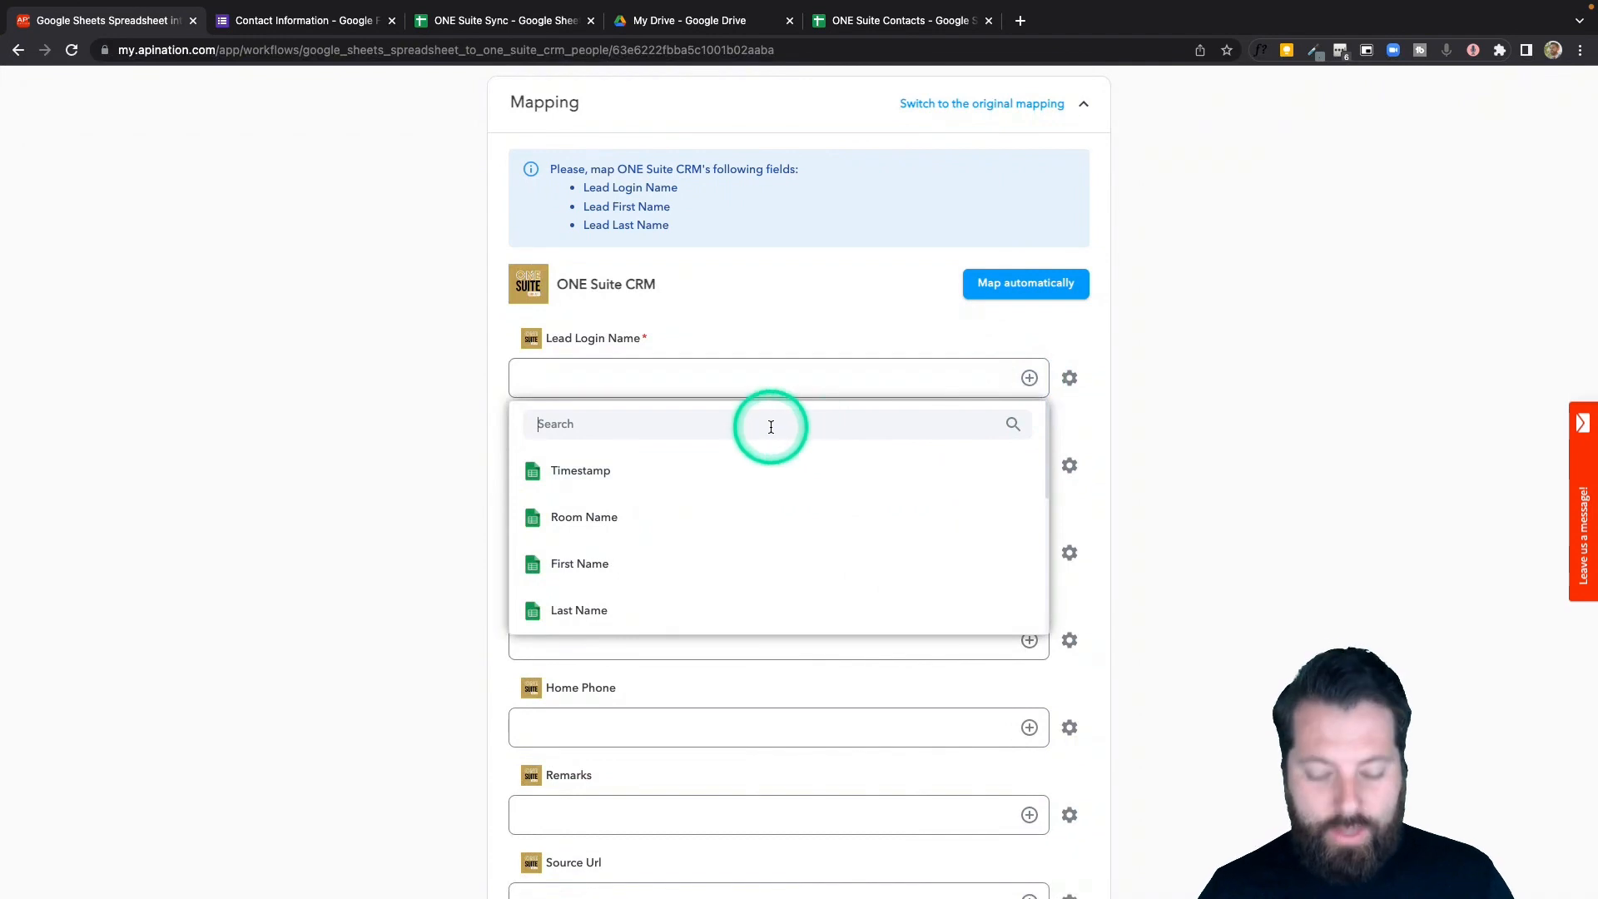
pyautogui.write('emai')
pyautogui.click(722, 468)
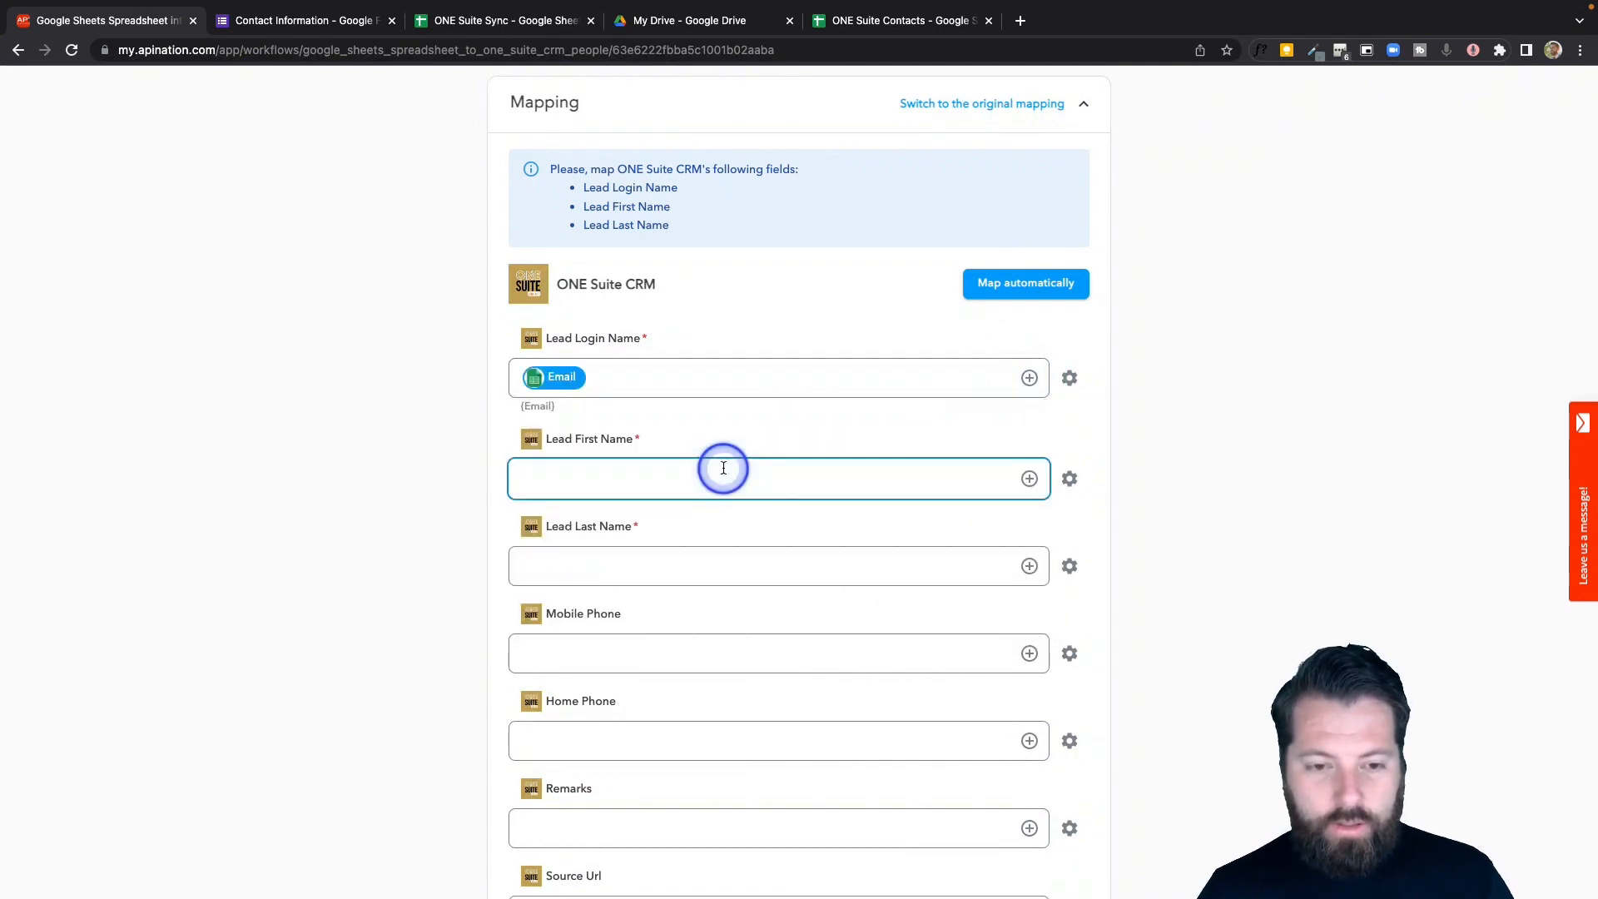
pyautogui.click(1028, 460)
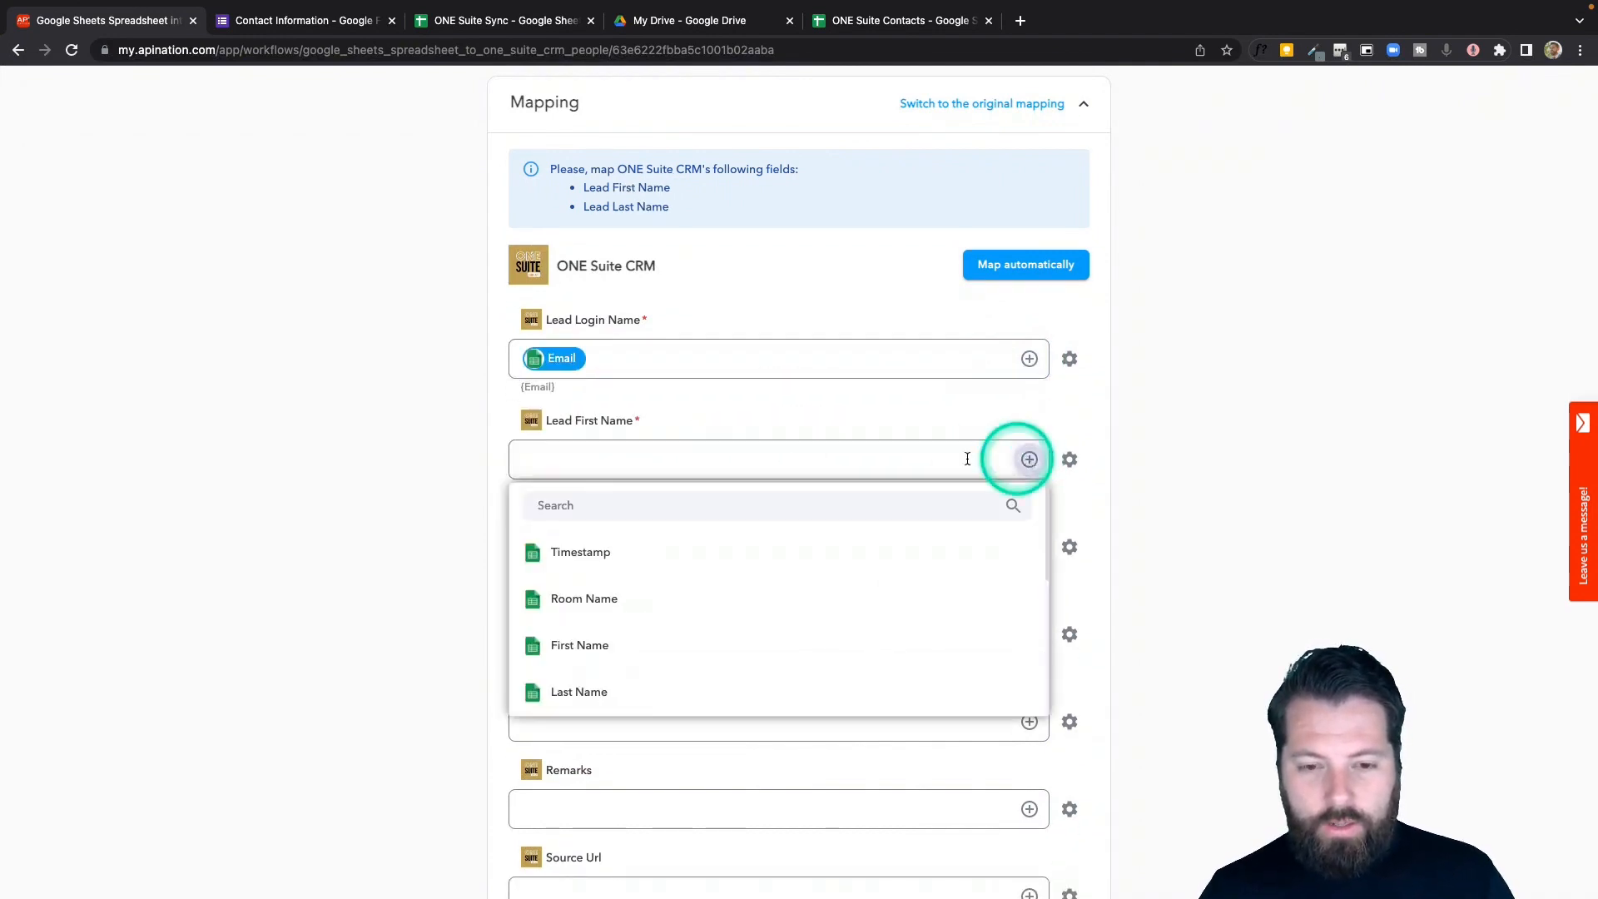
pyautogui.click(691, 637)
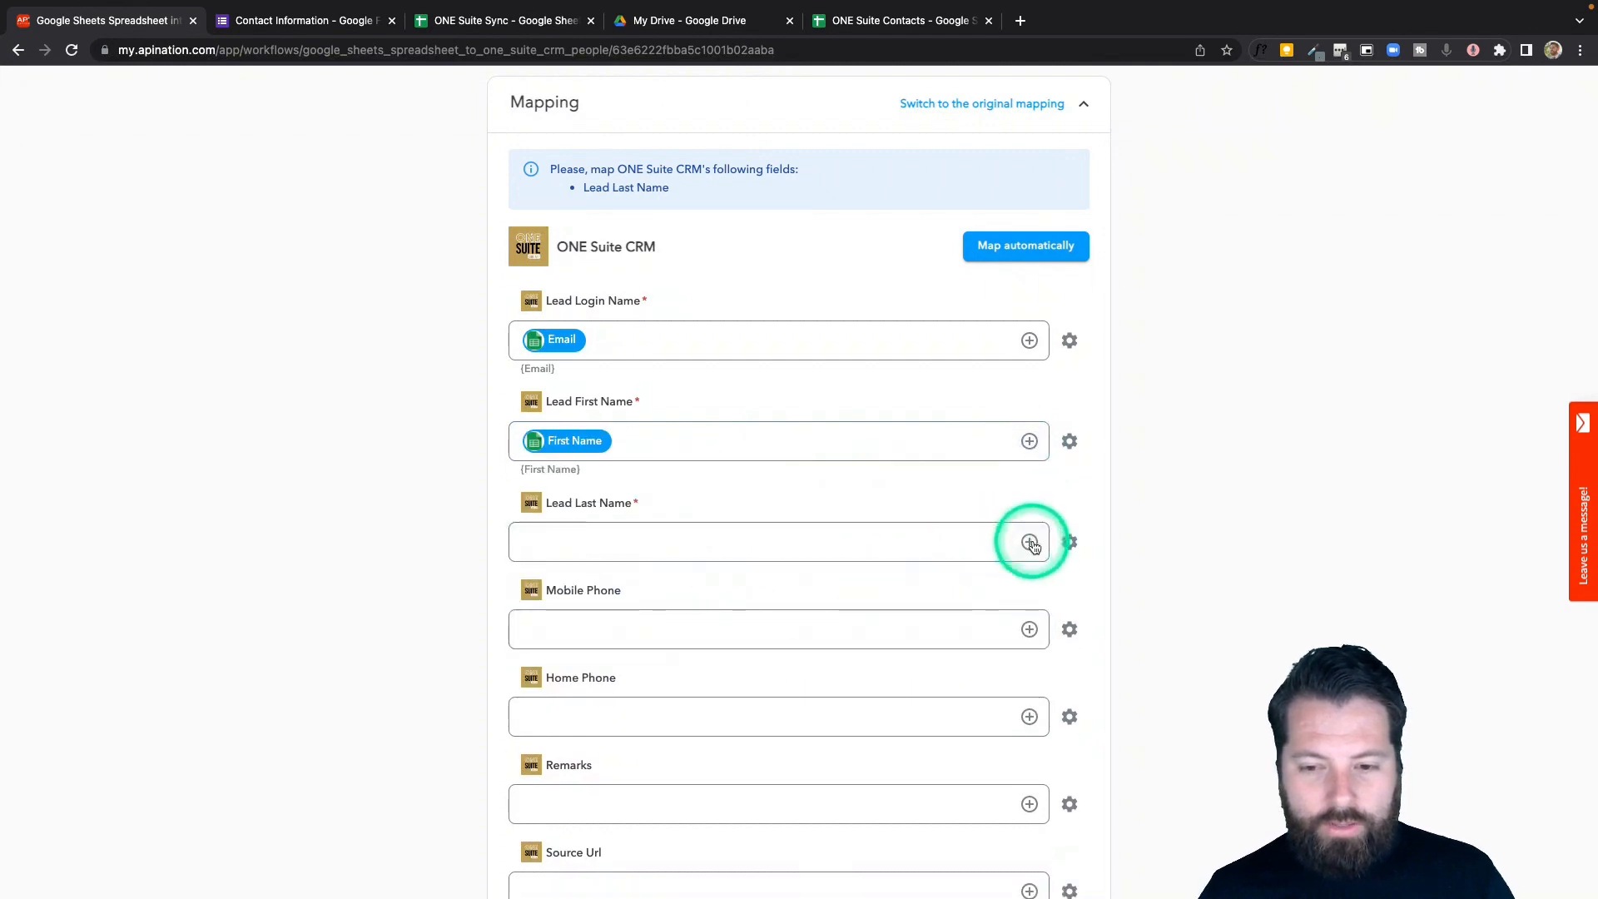
pyautogui.click(1029, 542)
pyautogui.click(748, 771)
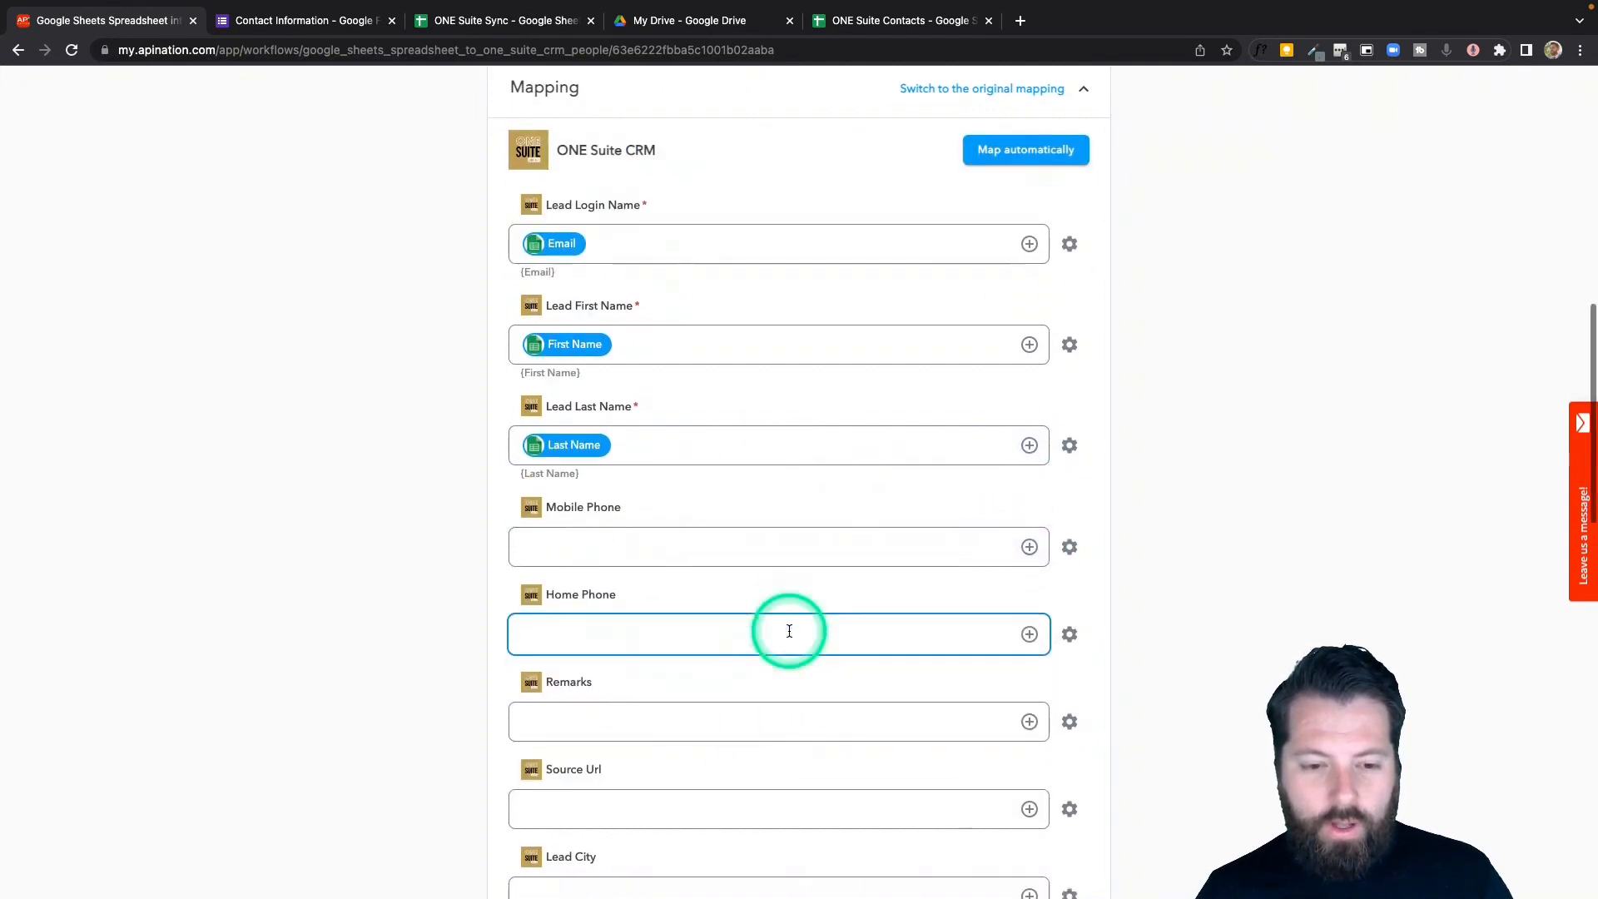
# Step: Map the CRM's Mobile Phone field to the Phone number column and Remarks to the Comments column
pyautogui.click(1029, 492)
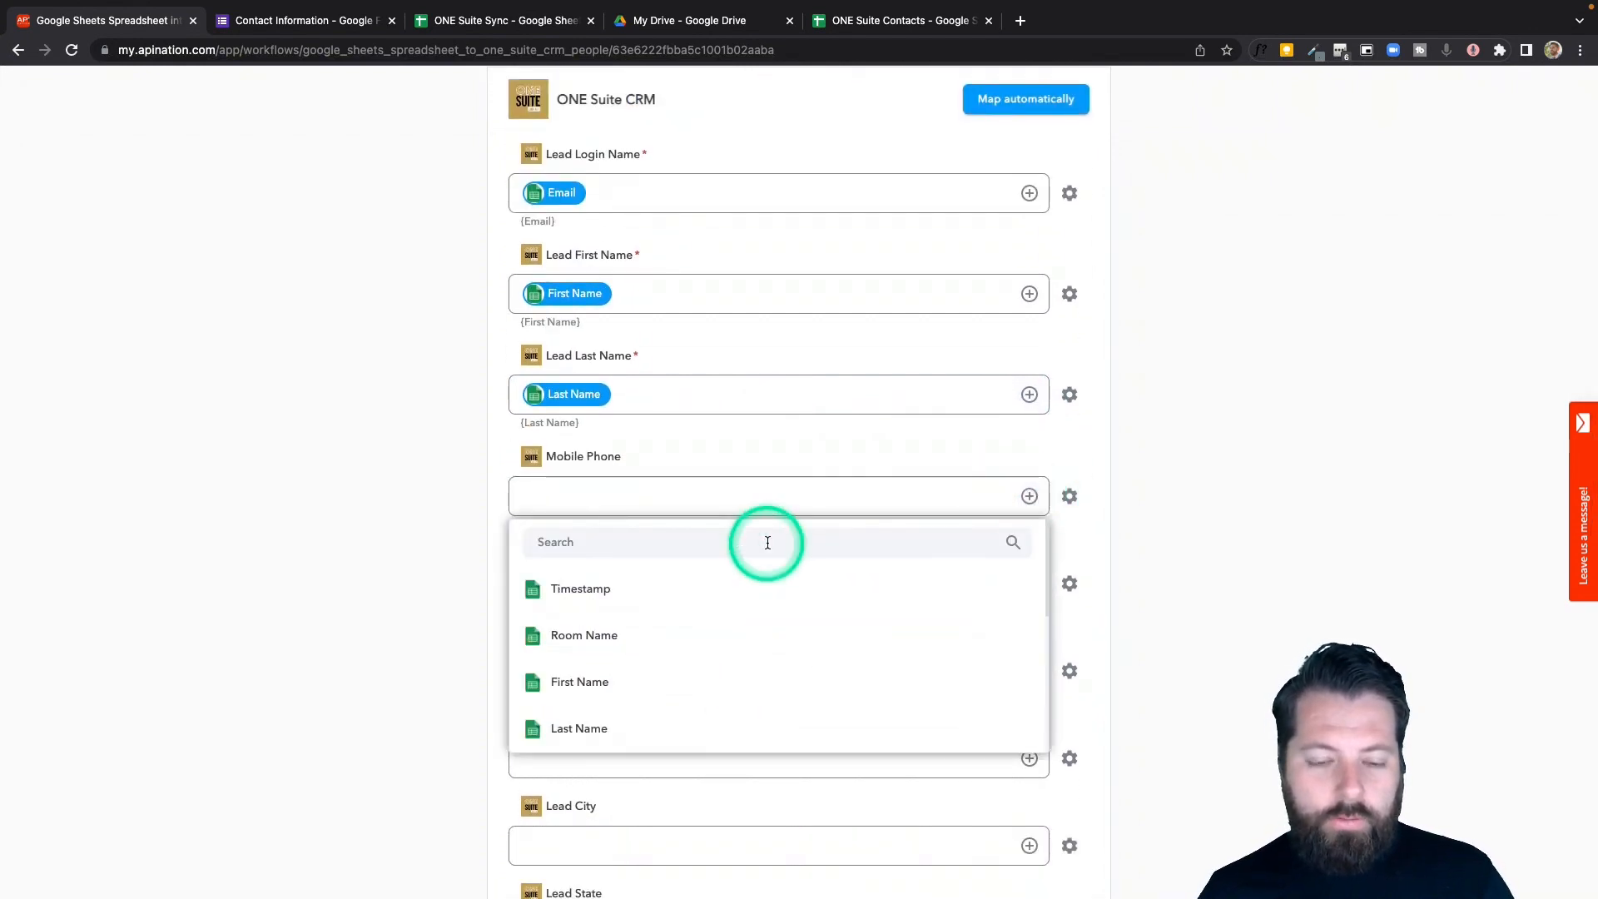
pyautogui.scroll(-2, 741, 681)
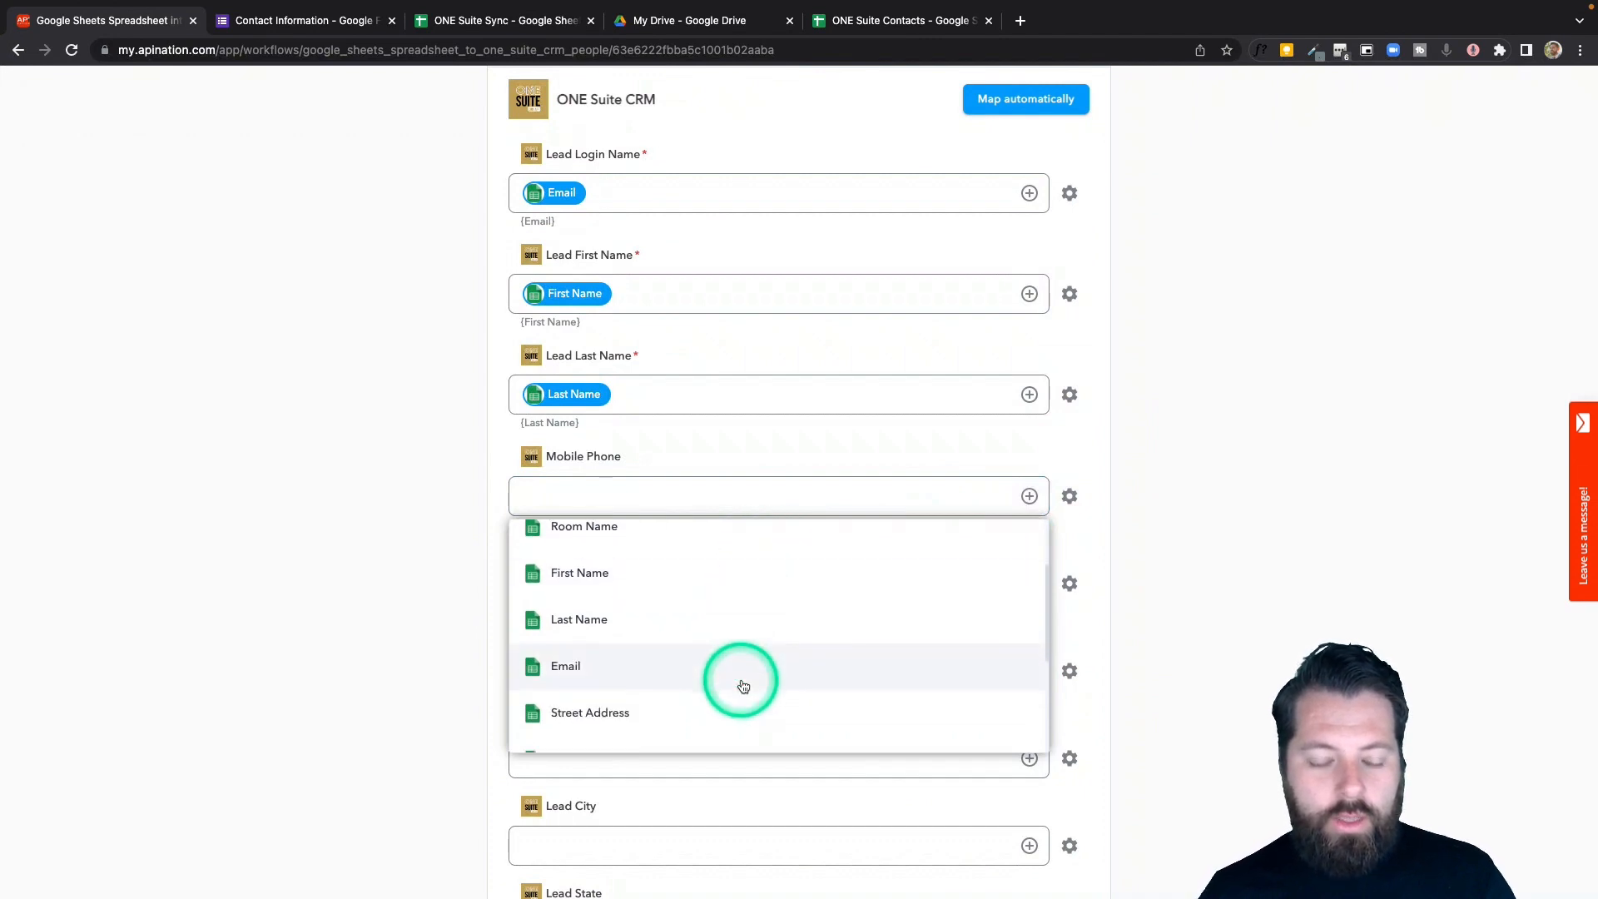
pyautogui.scroll(-3, 743, 686)
pyautogui.click(742, 686)
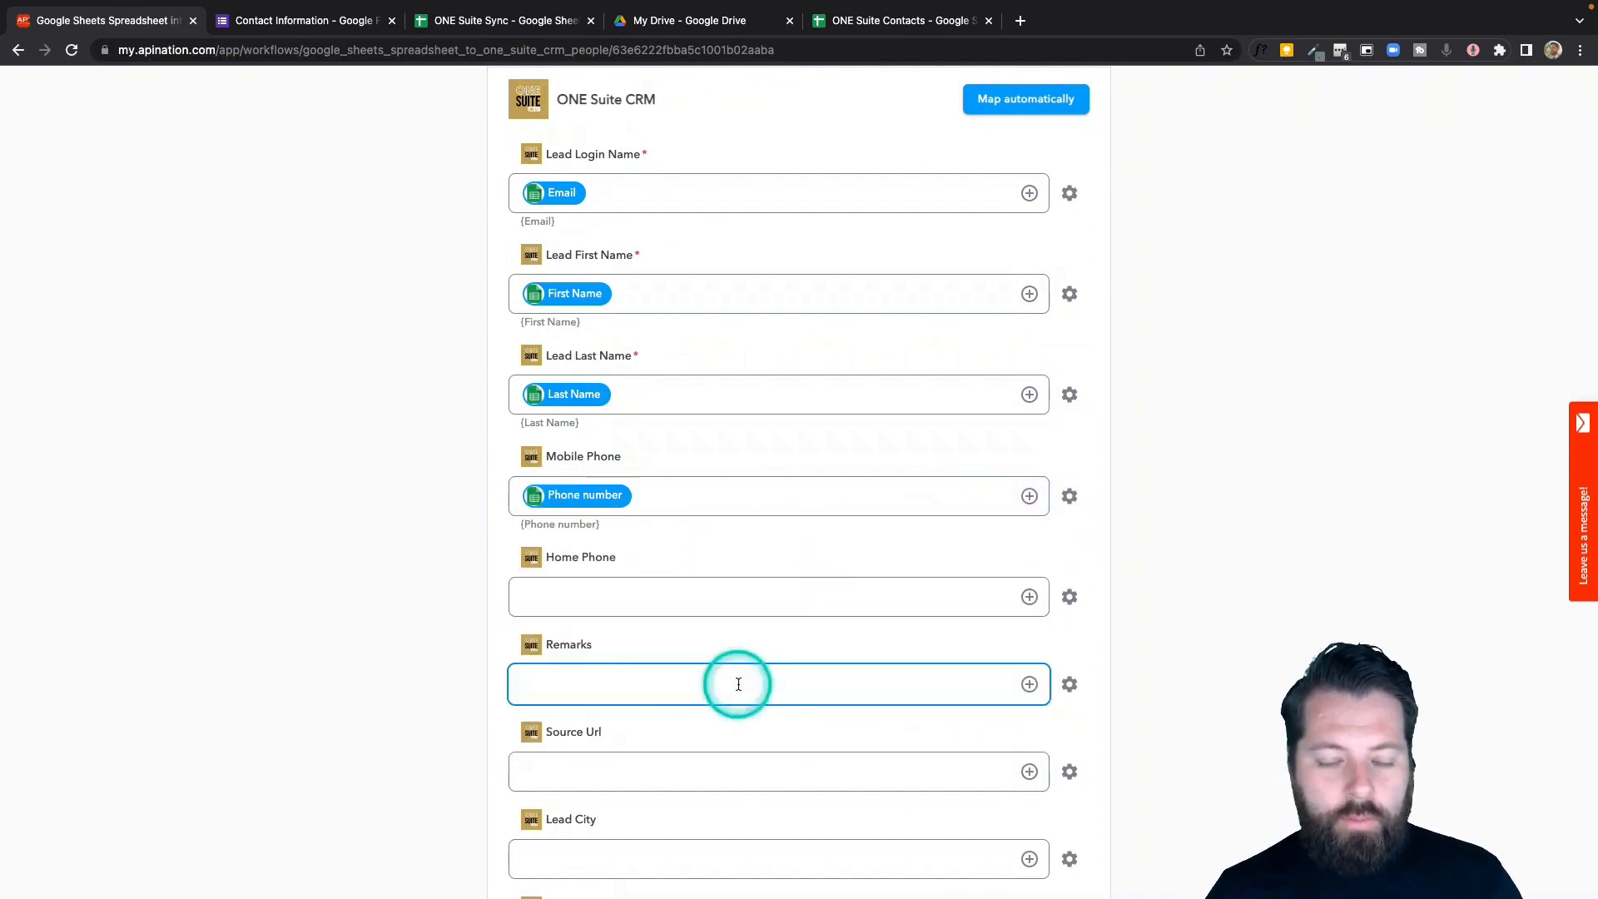
pyautogui.scroll(-1, 820, 668)
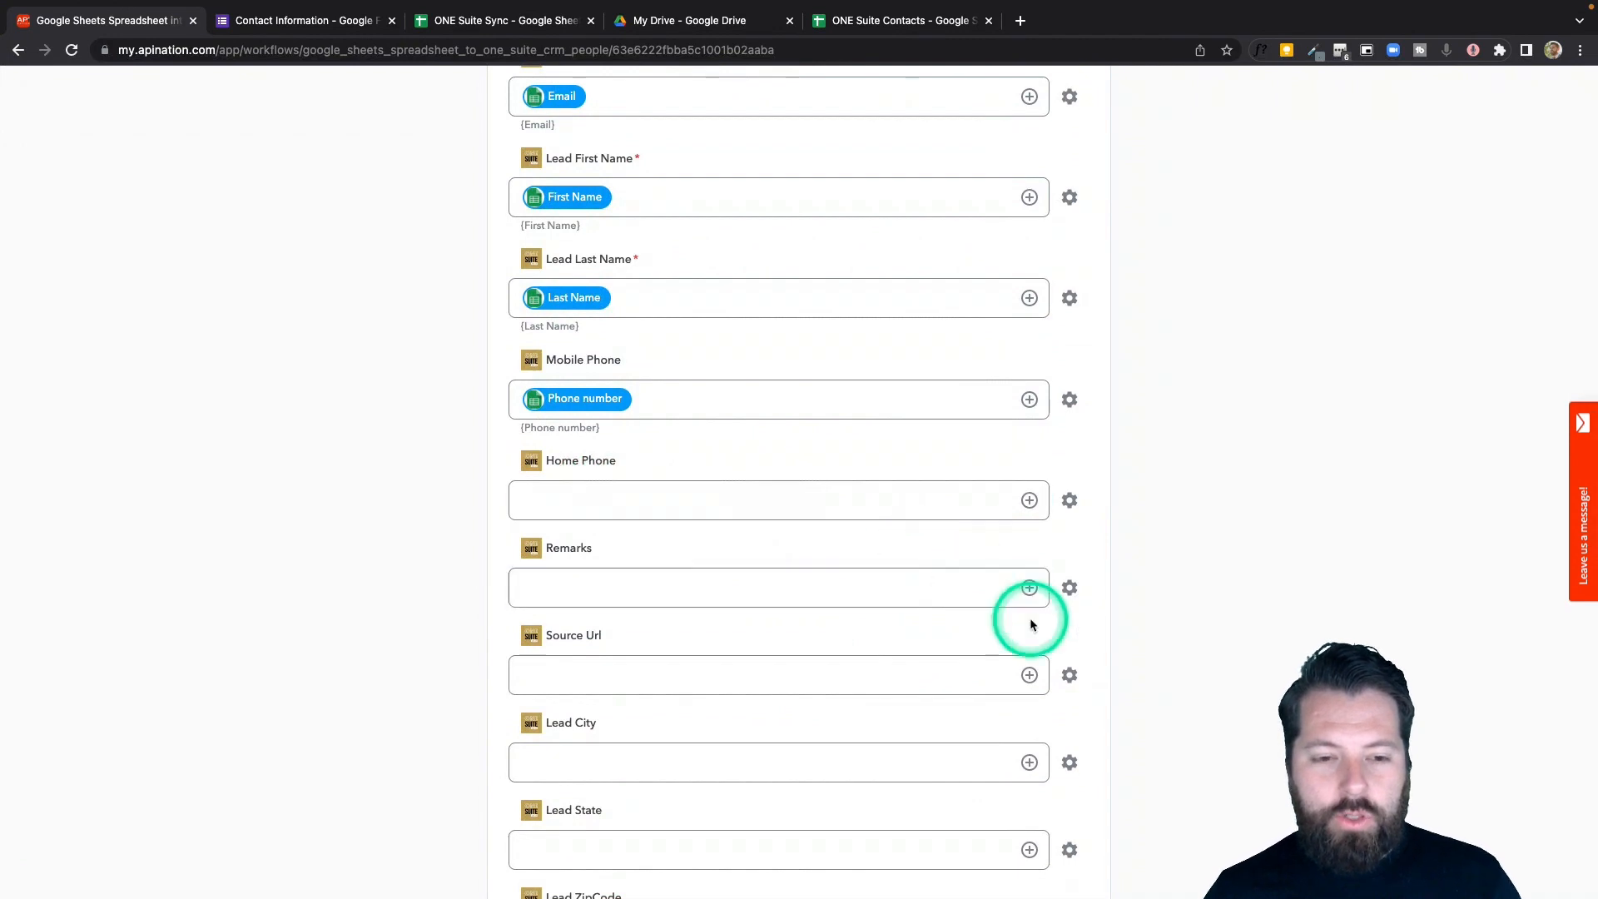
pyautogui.scroll(-2, 1061, 658)
pyautogui.click(1027, 415)
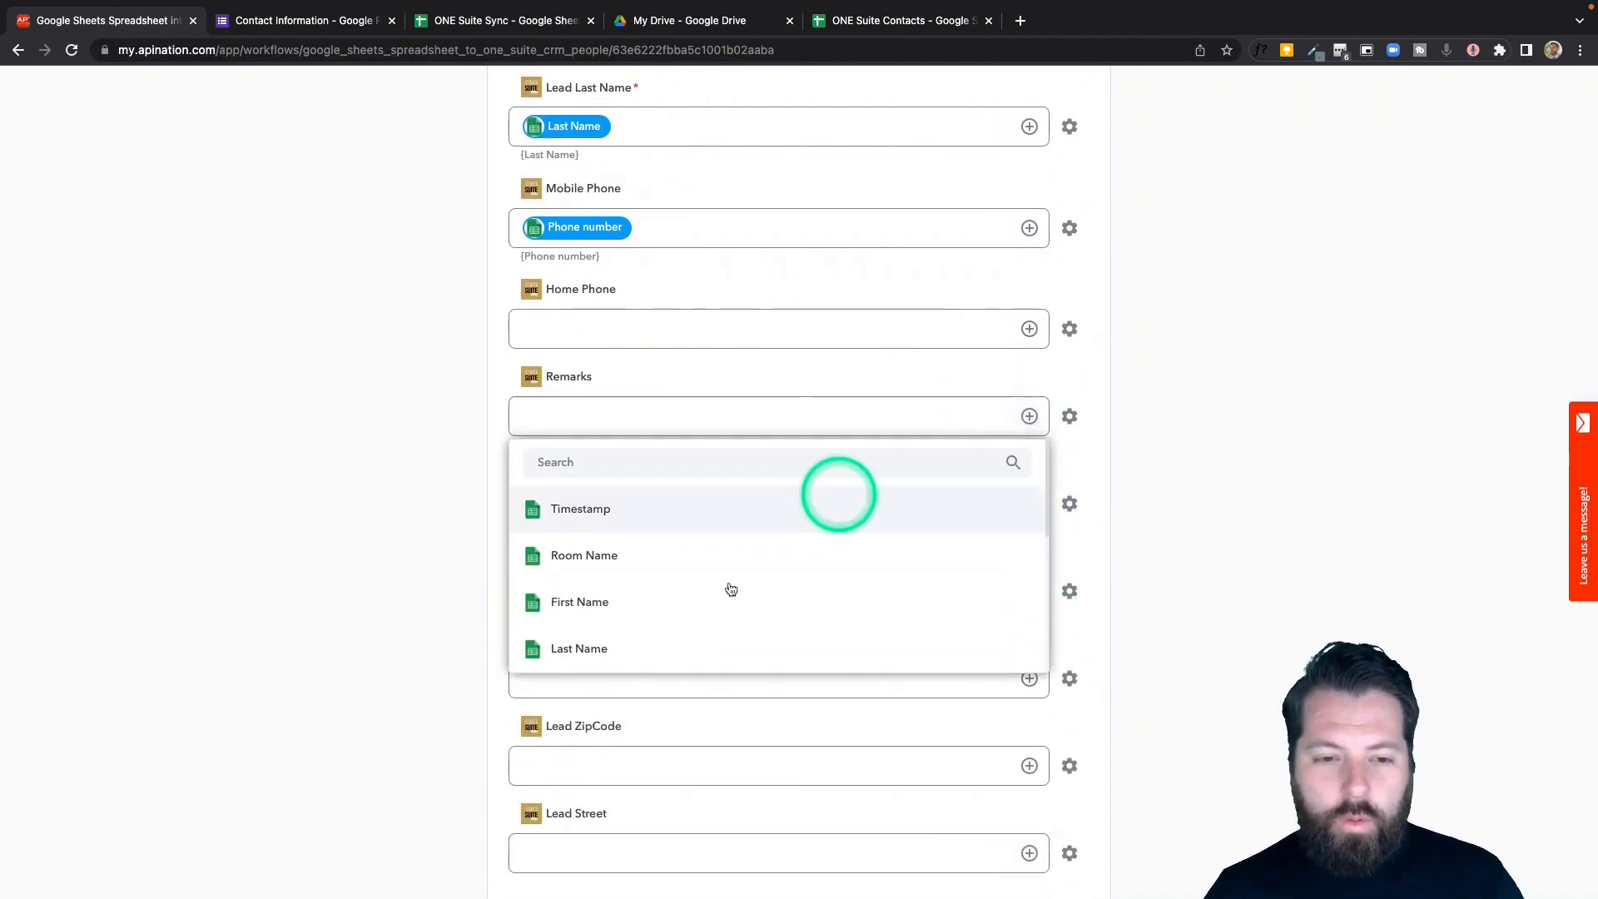
pyautogui.scroll(-4, 710, 607)
pyautogui.scroll(-2, 712, 609)
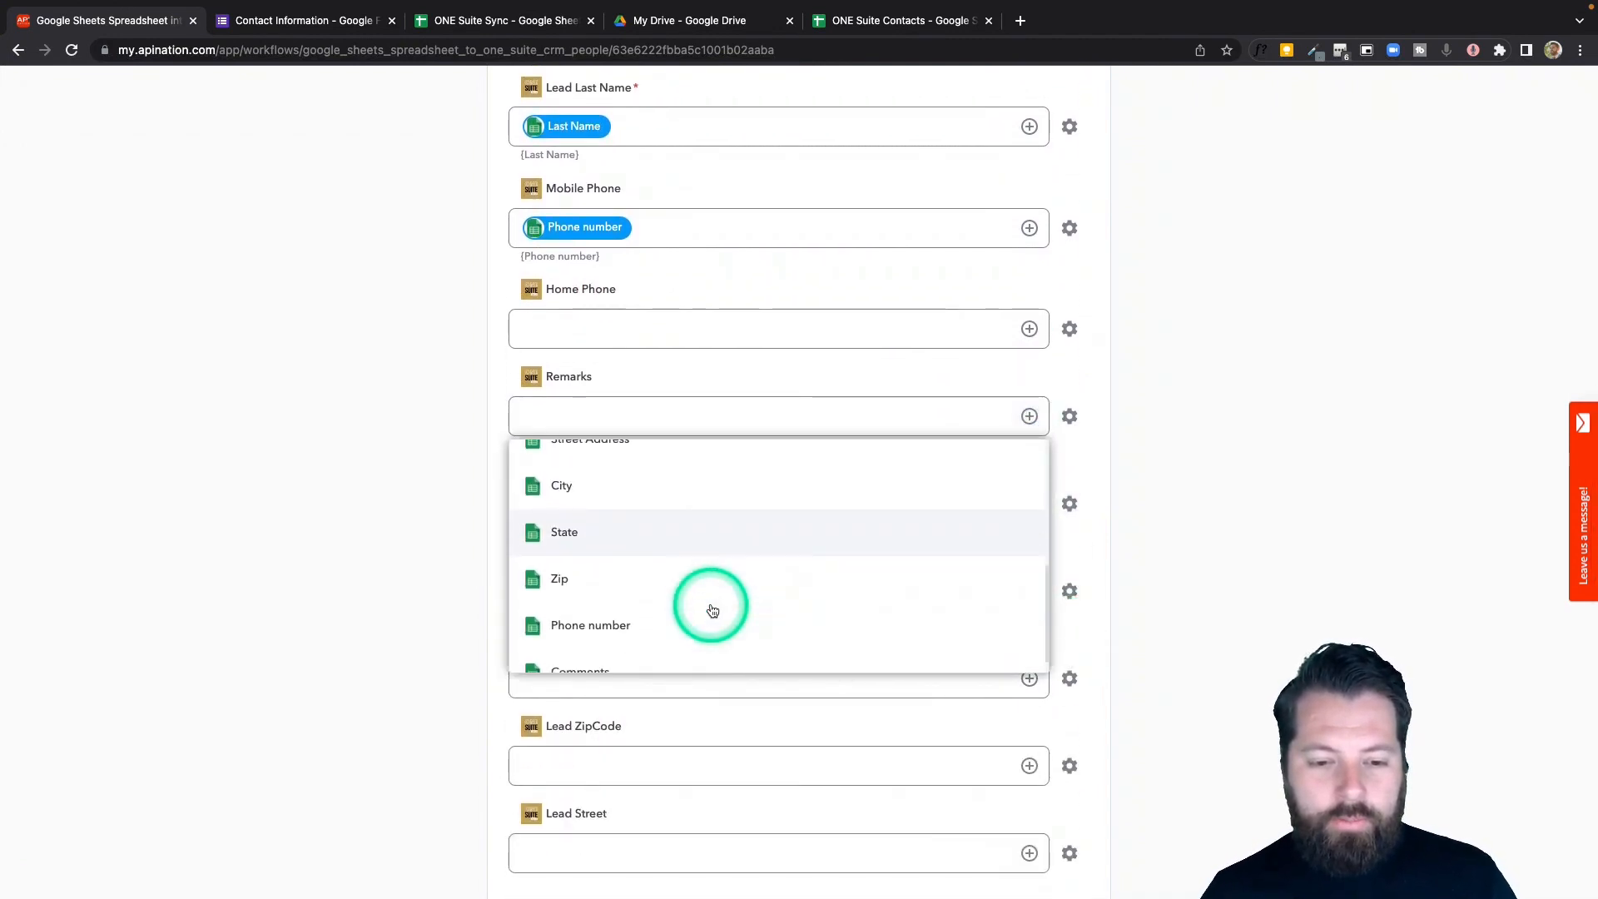
pyautogui.click(693, 646)
# Step: Activate the Google Sheets Spreadsheet into ONE Suite CRM sync
pyautogui.scroll(-2, 796, 658)
pyautogui.scroll(-5, 795, 656)
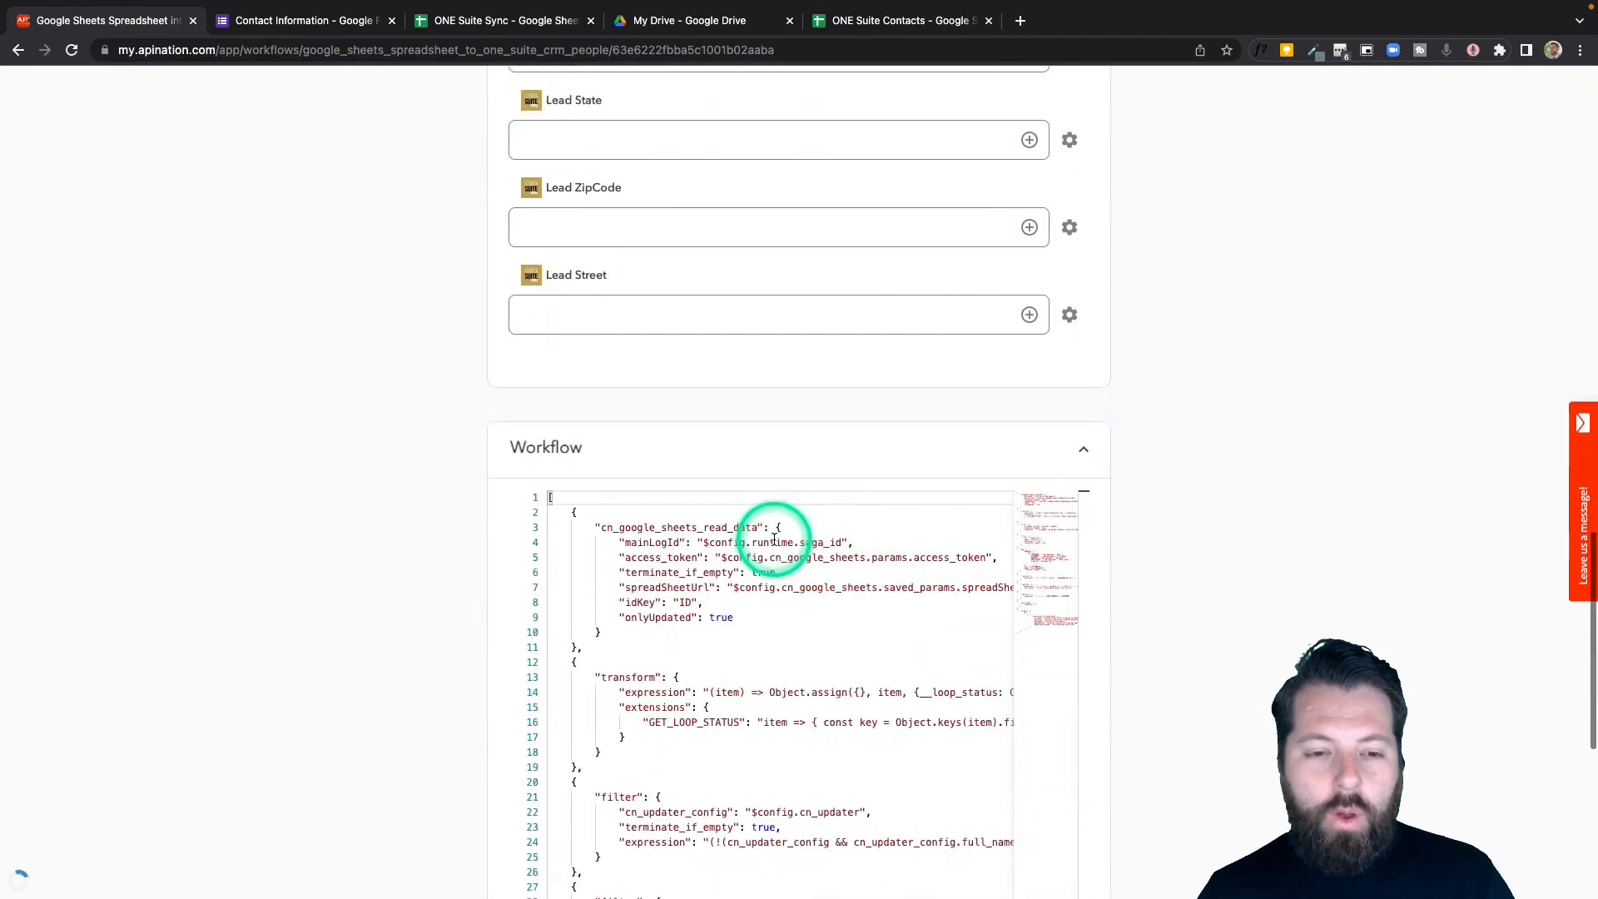
pyautogui.scroll(20, 767, 528)
pyautogui.scroll(3, 767, 404)
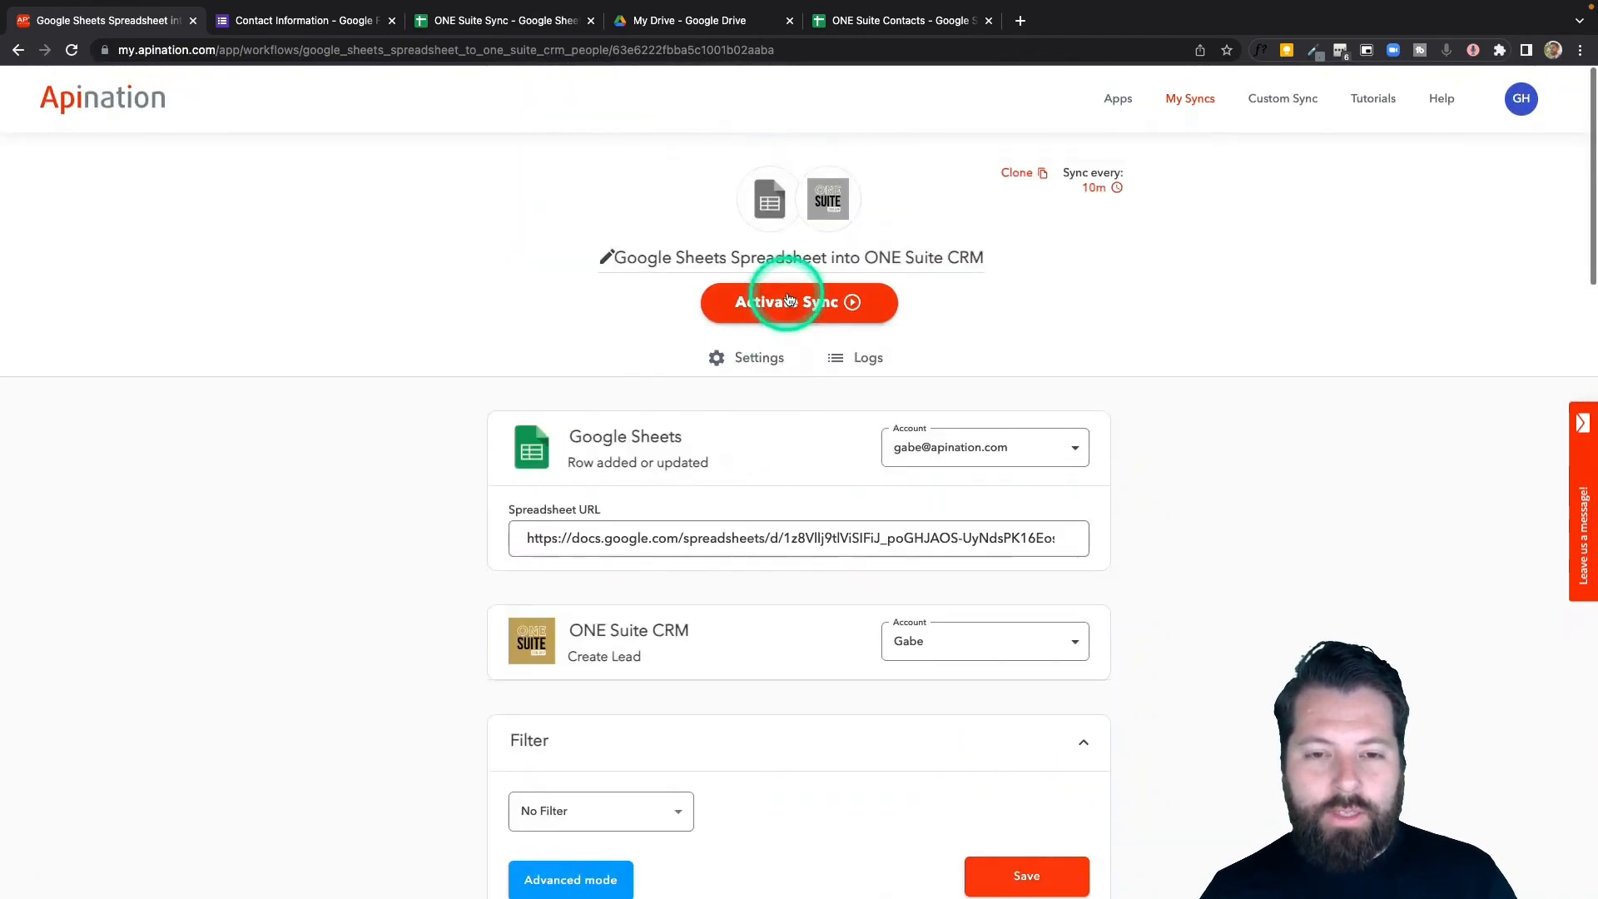
pyautogui.click(787, 313)
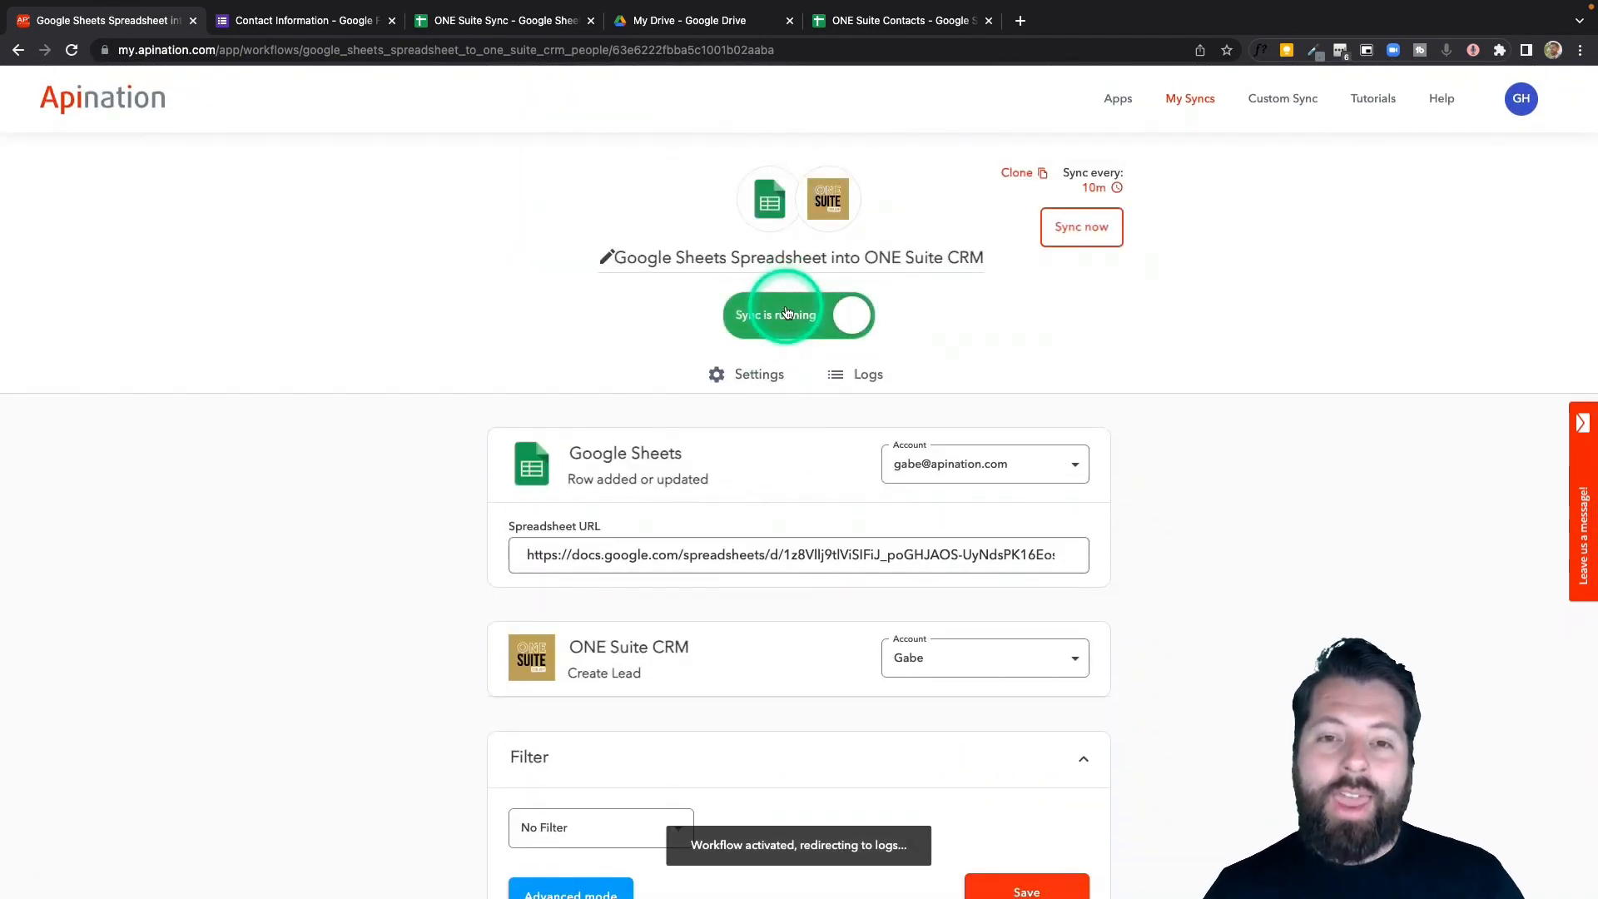
# Step: View the ONE Suite Sync spreadsheet and the Contact Information form linked to it
pyautogui.click(500, 22)
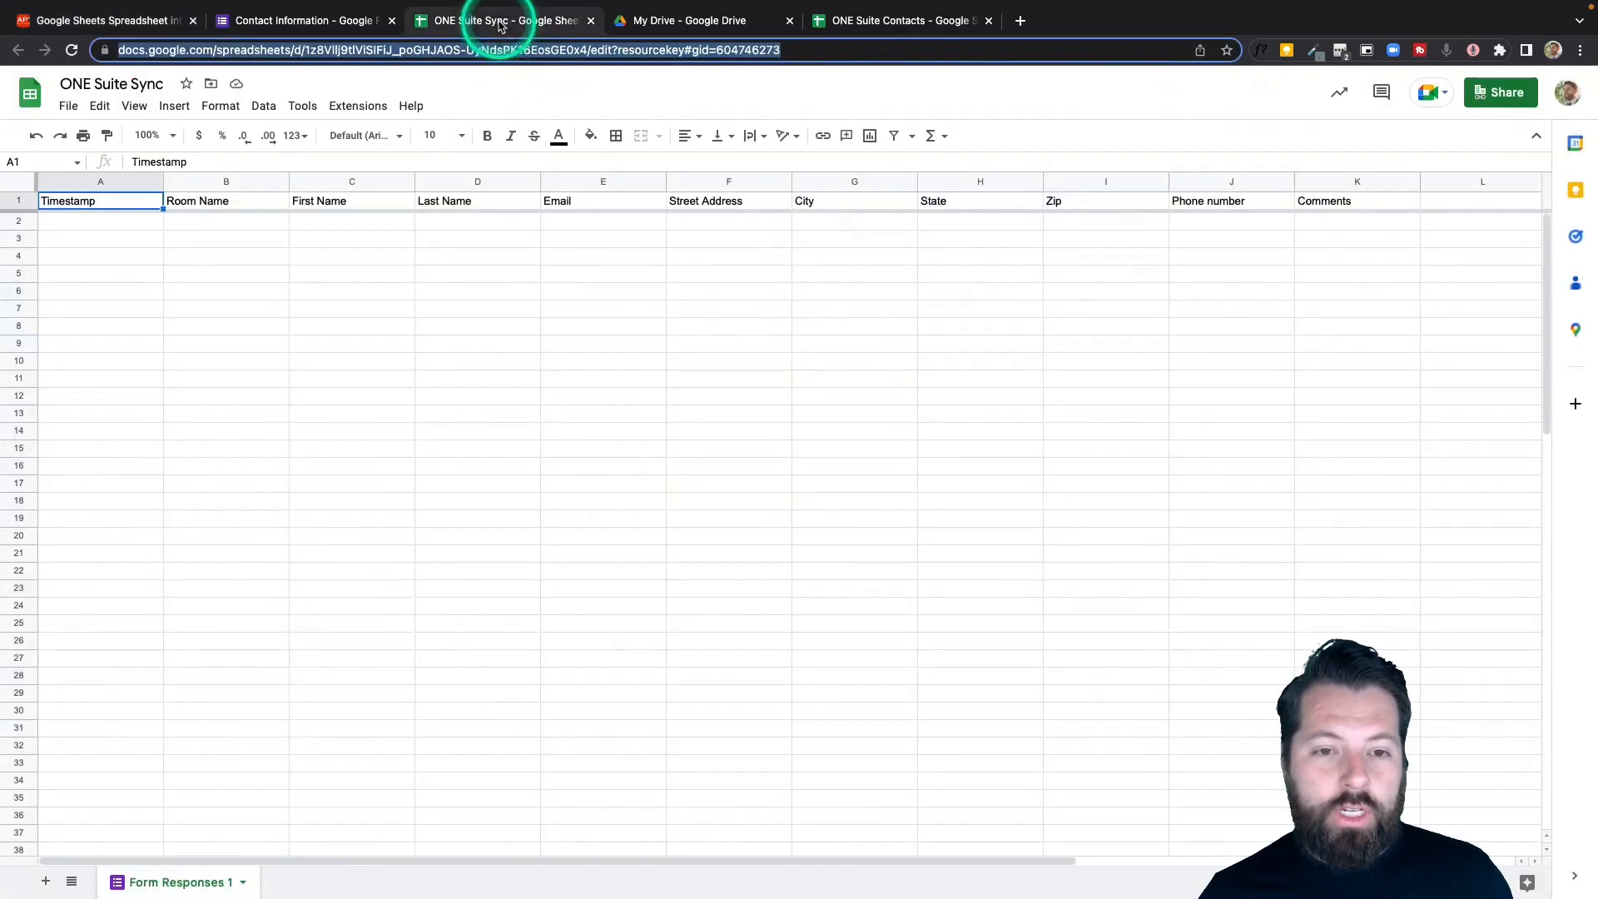
pyautogui.click(324, 25)
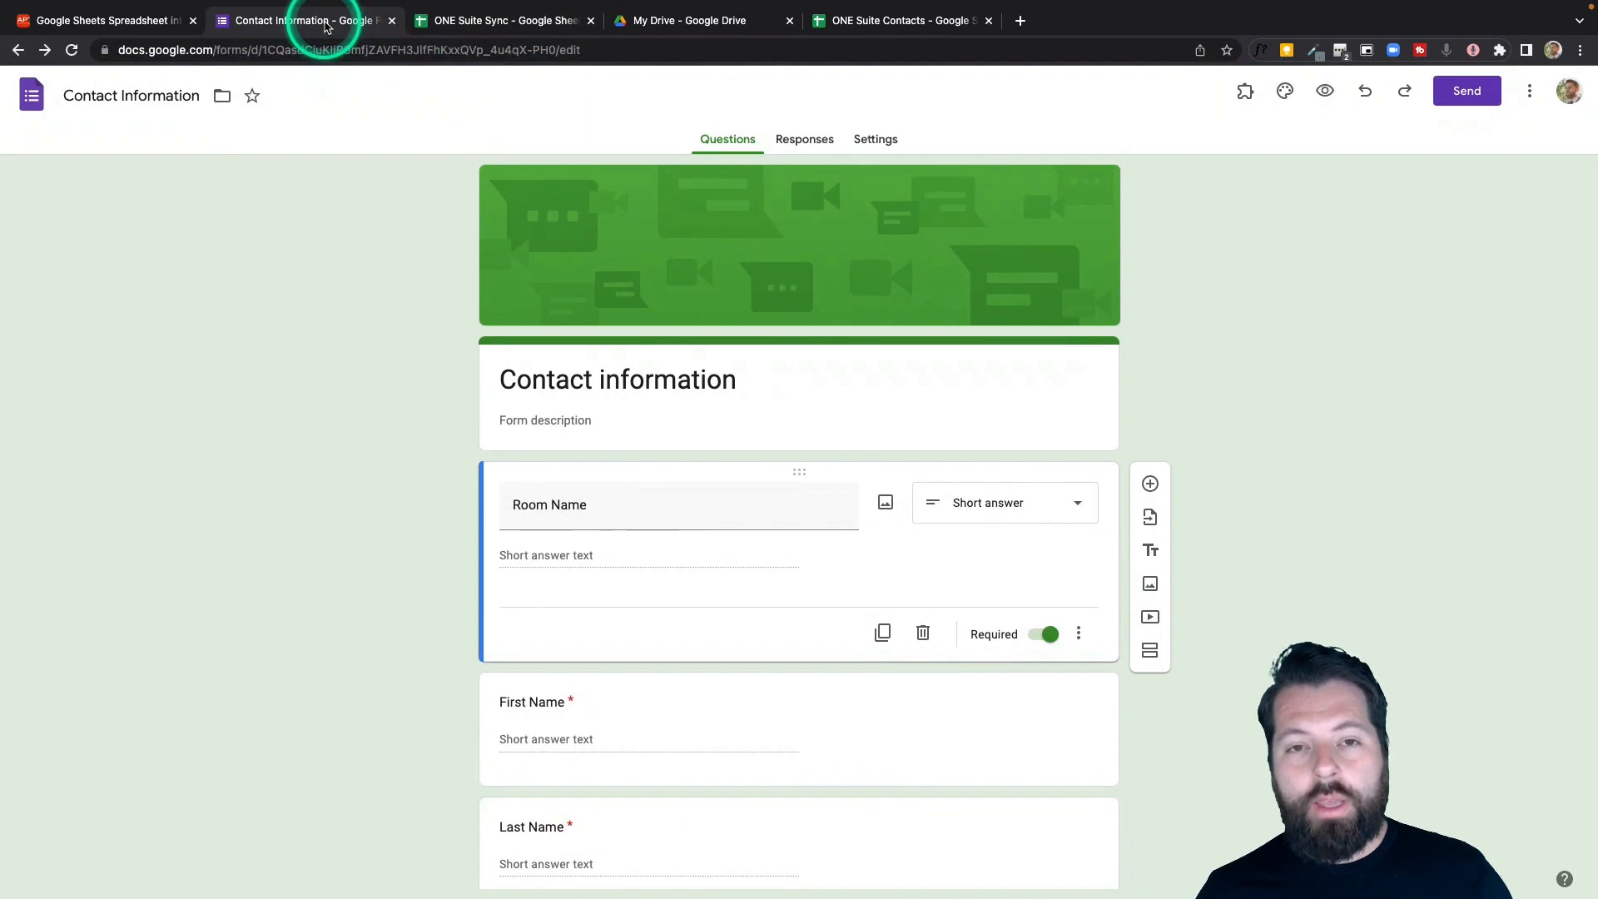
pyautogui.click(458, 27)
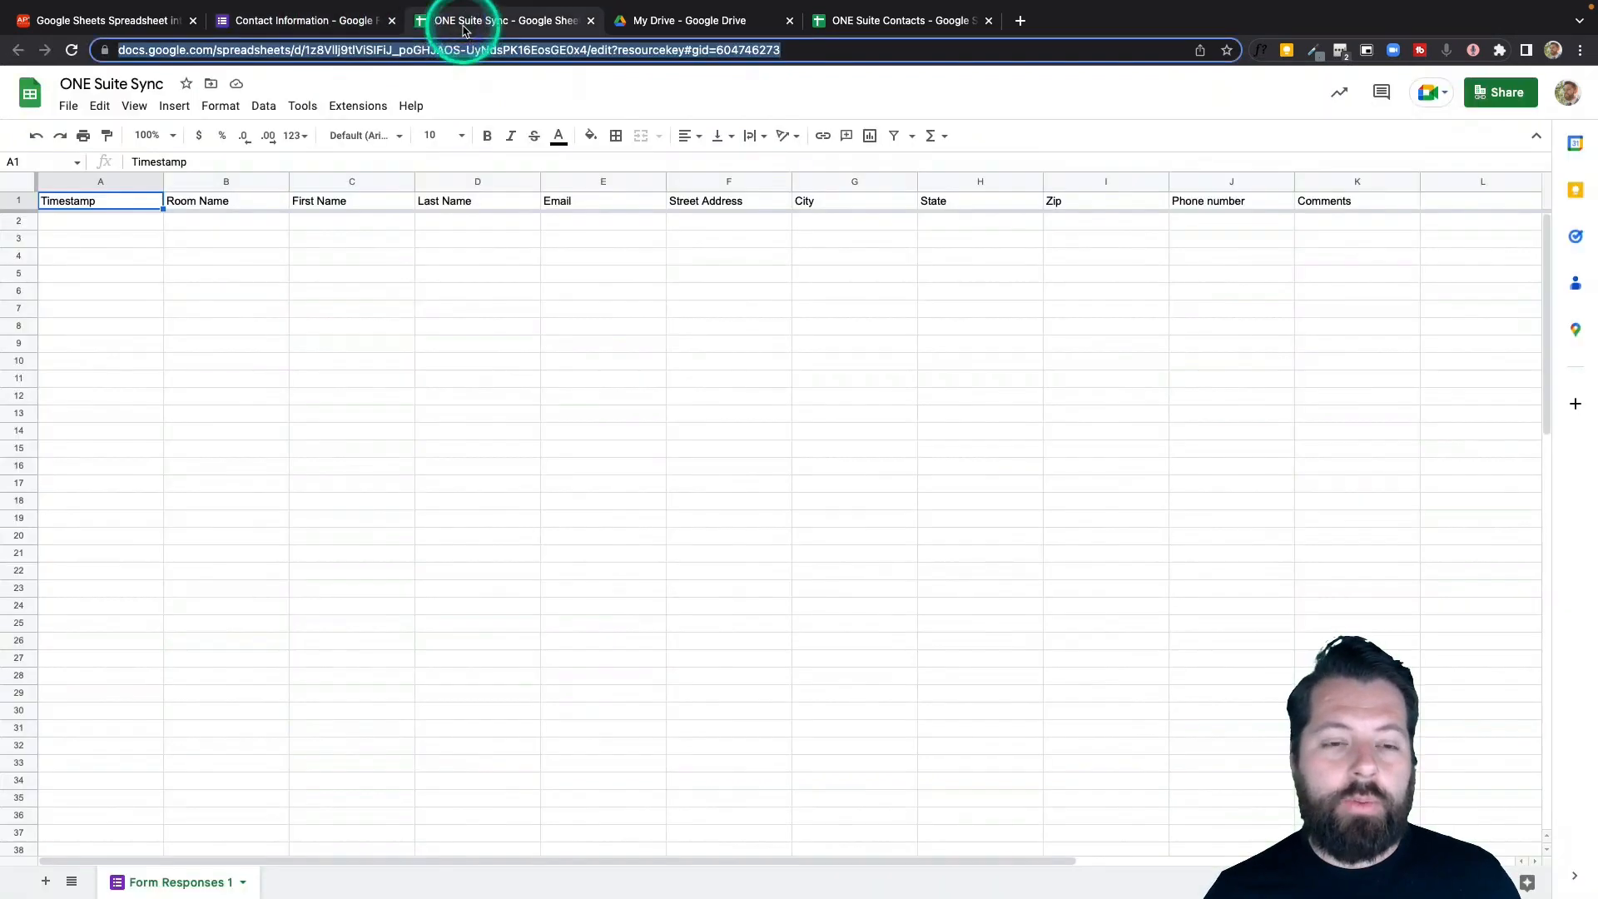